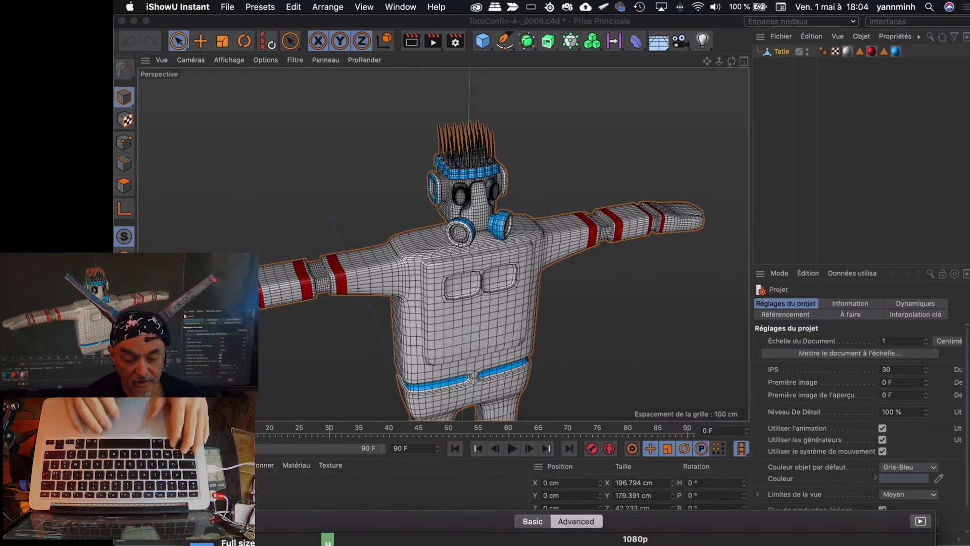
Switch the Tatie mesh to point editing with the Move tool and enable progressive selection
click(202, 43)
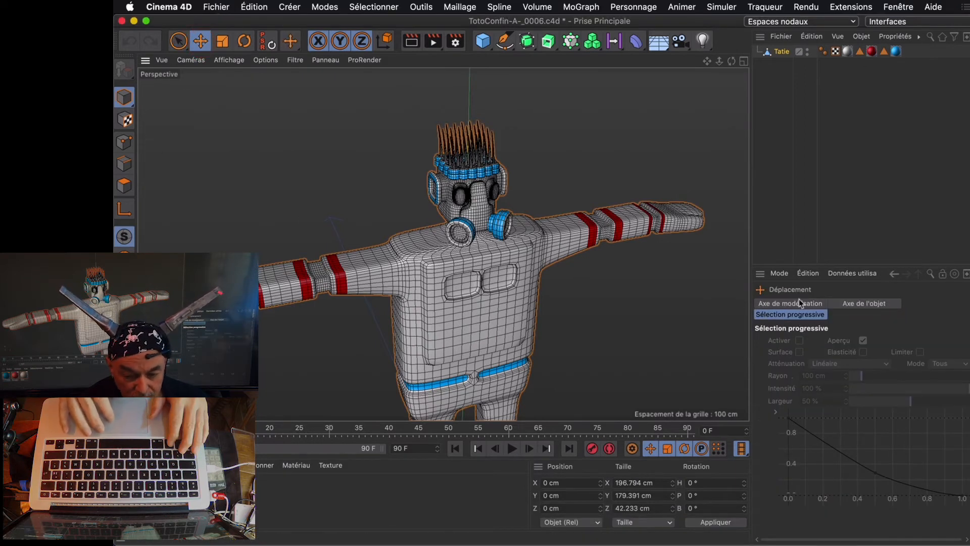
click(124, 142)
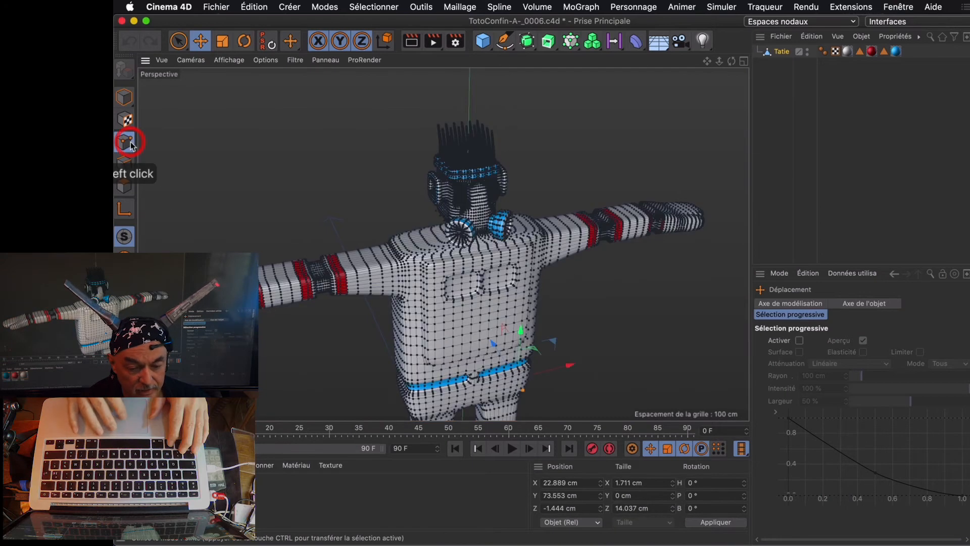
click(799, 341)
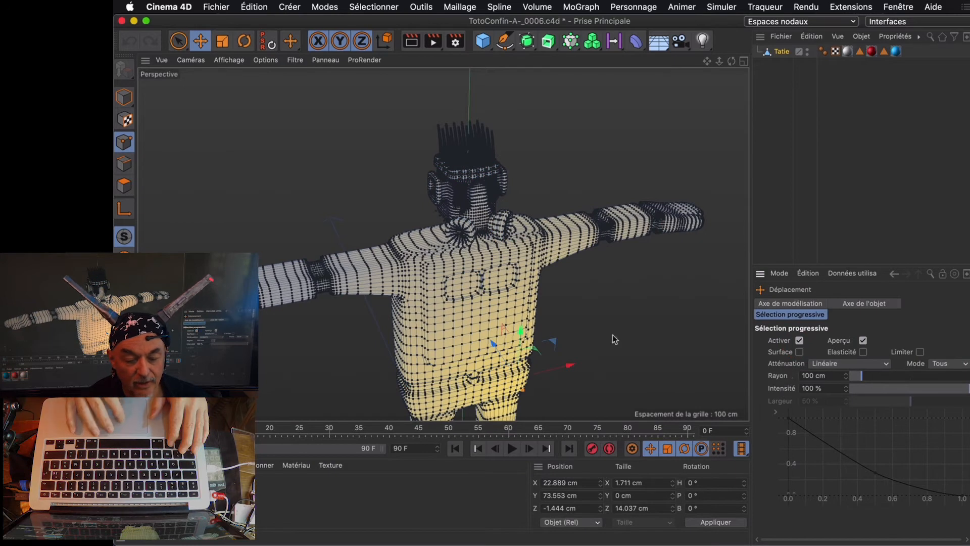
alt+drag(613, 339, 610, 313)
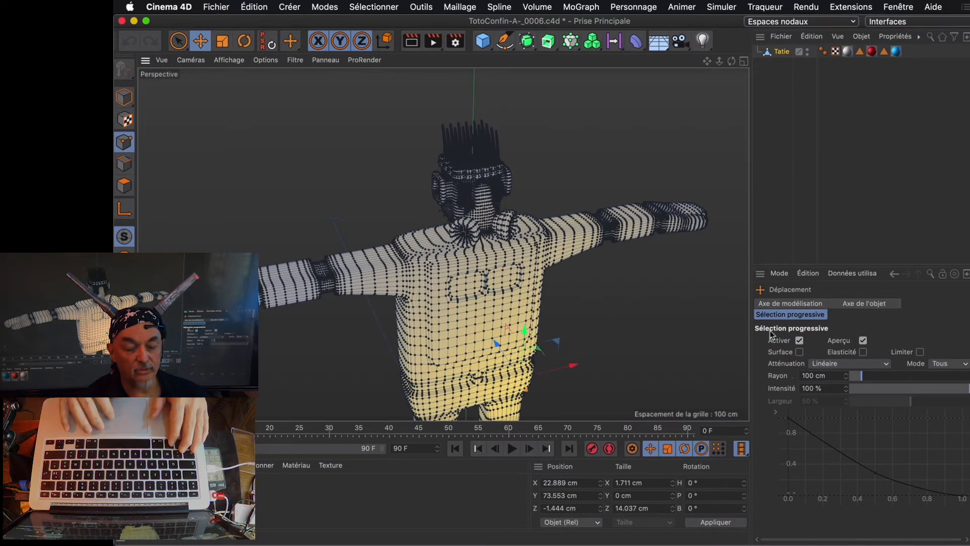
alt+drag(732, 323, 729, 322)
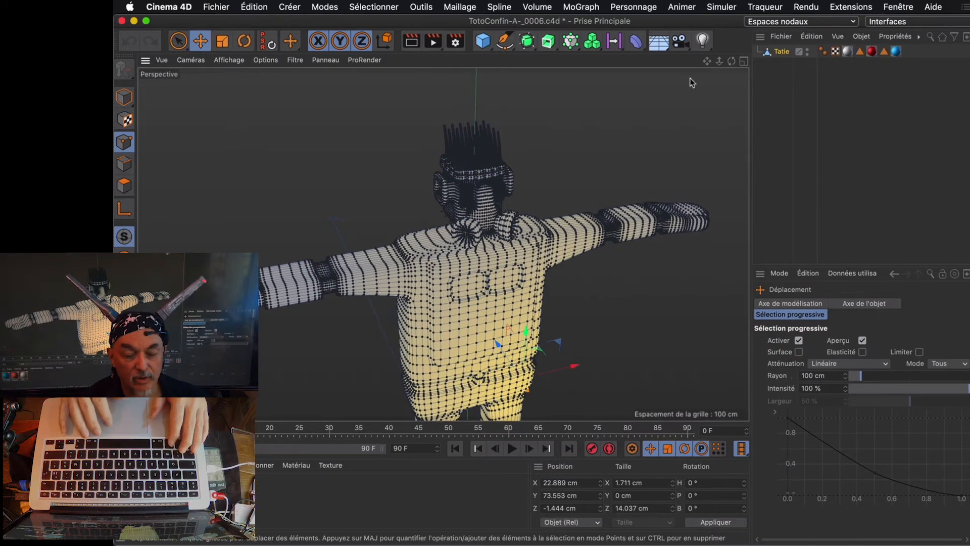
drag(719, 63, 550, 277)
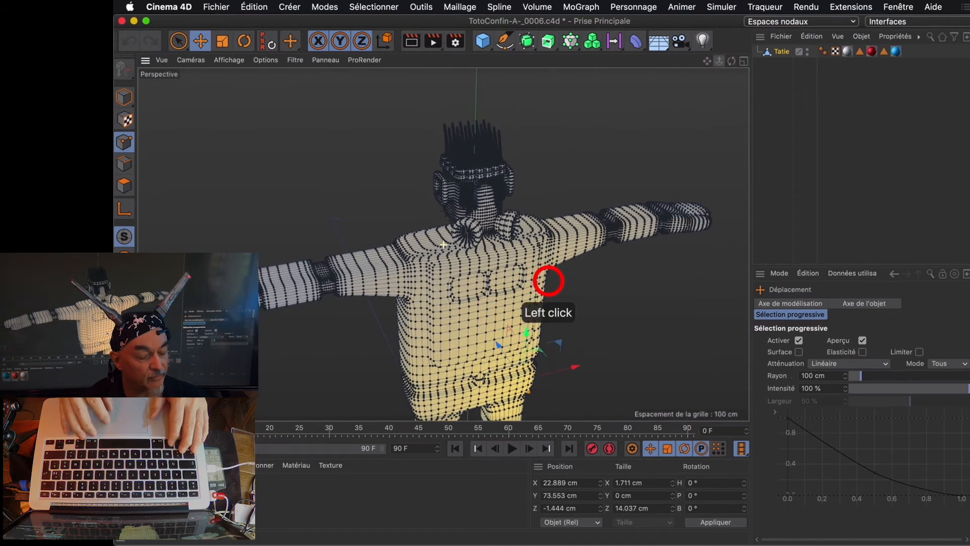
click(707, 61)
click(708, 63)
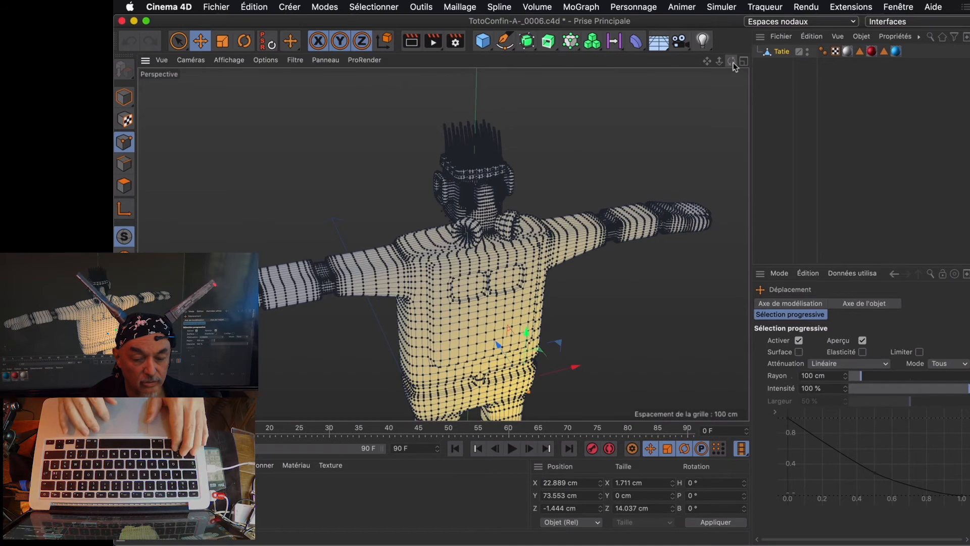
mouse_move(719, 63)
mouse_down()
mouse_move(682, 62)
mouse_move(721, 63)
mouse_up()
Deselect the Tatie mesh, return to model mode and face the character straight on in the perspective view
click(790, 109)
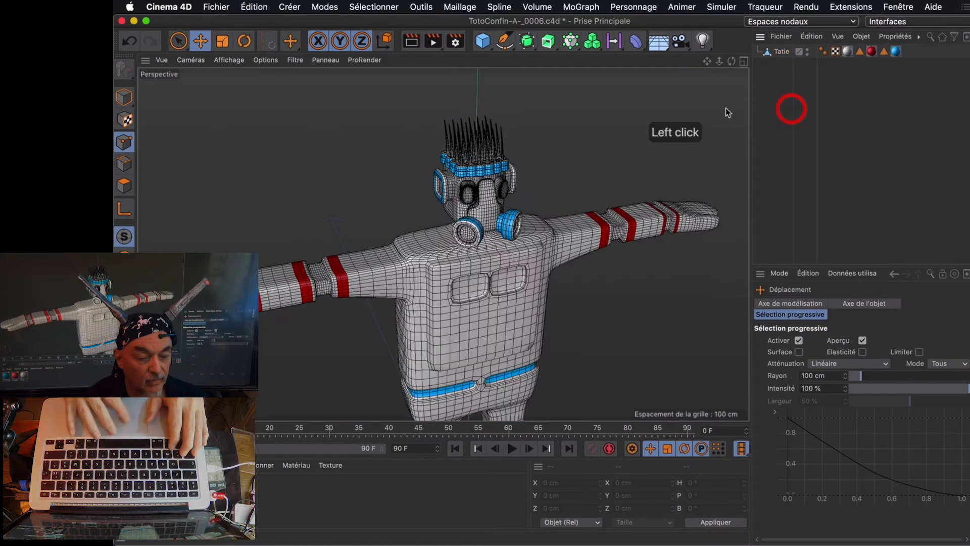
click(125, 98)
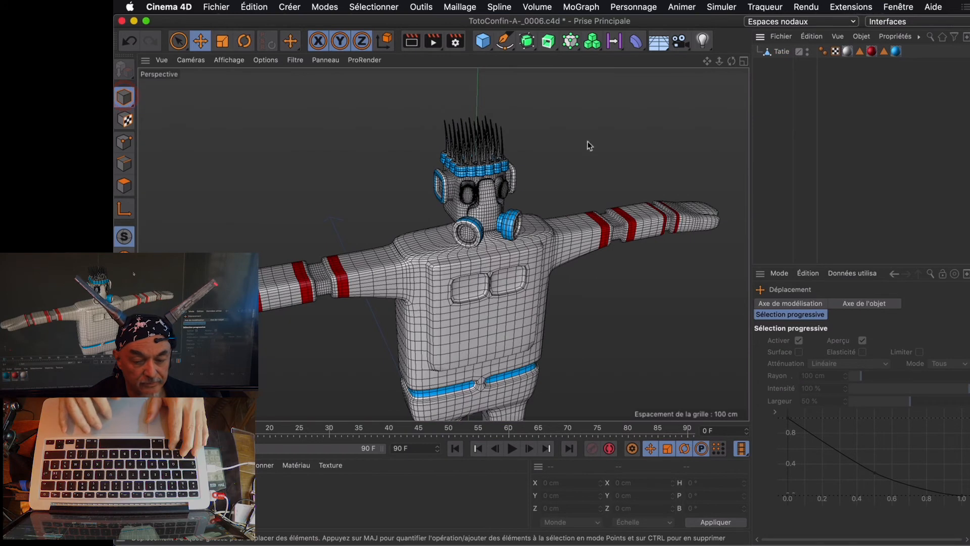
click(736, 56)
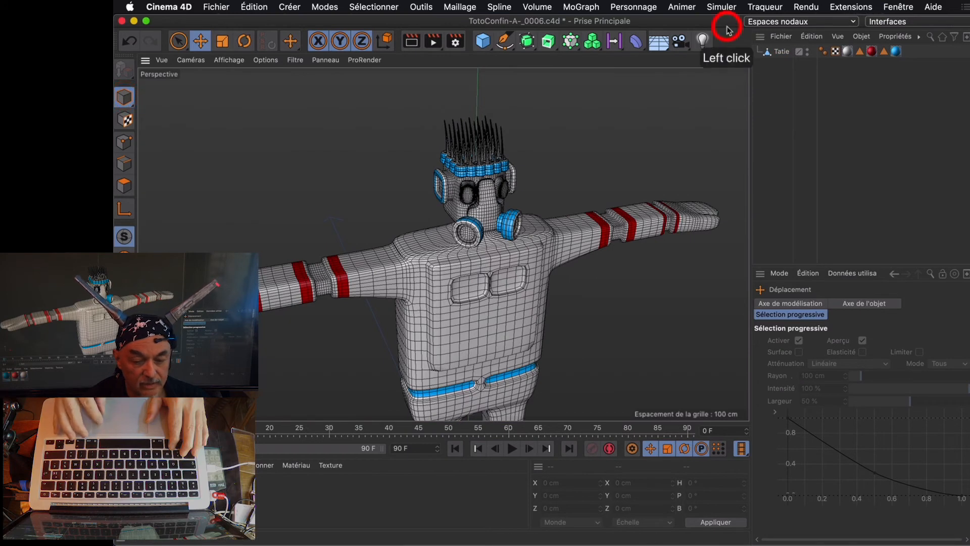
drag(731, 61, 549, 279)
drag(707, 62, 549, 279)
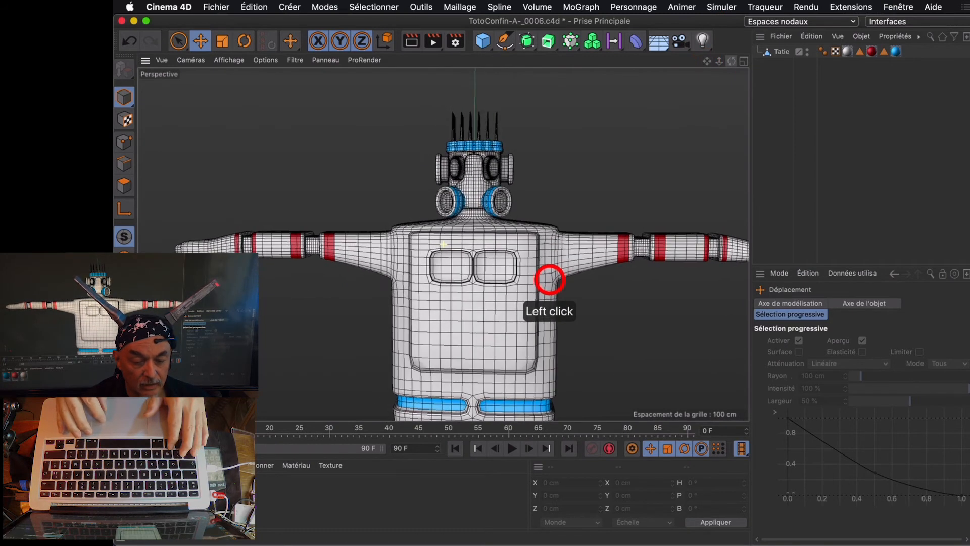
Show the four-view layout, select the Tatie object and frame it in the front, side and top views
click(743, 62)
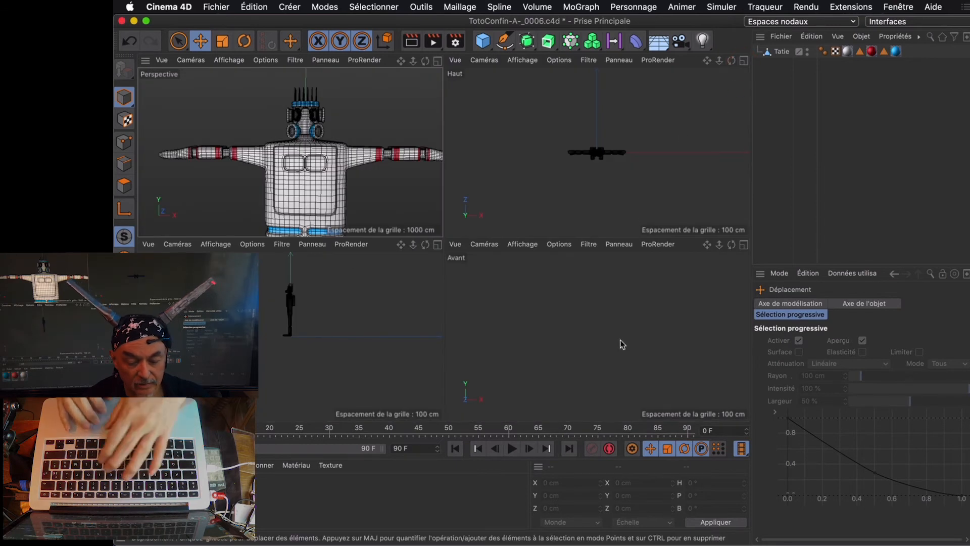
key(o)
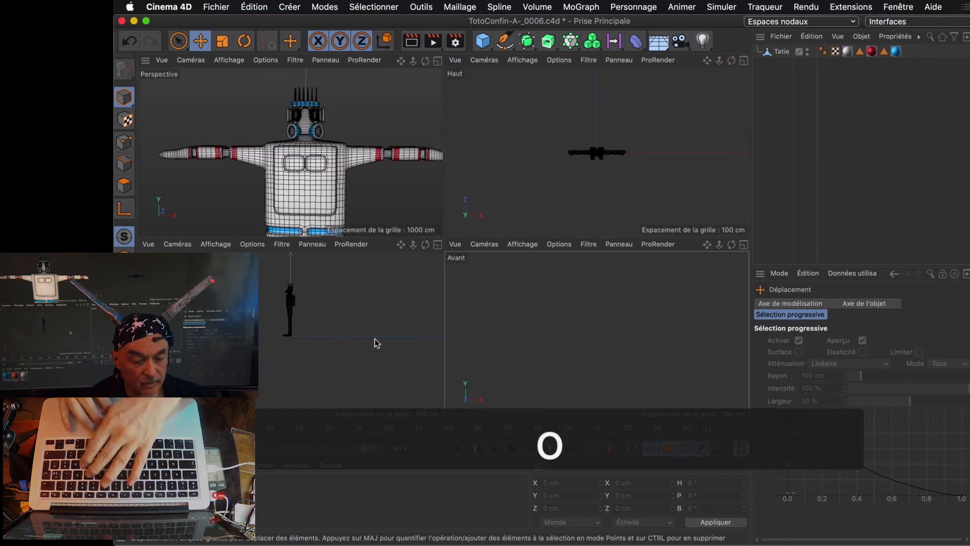
click(781, 51)
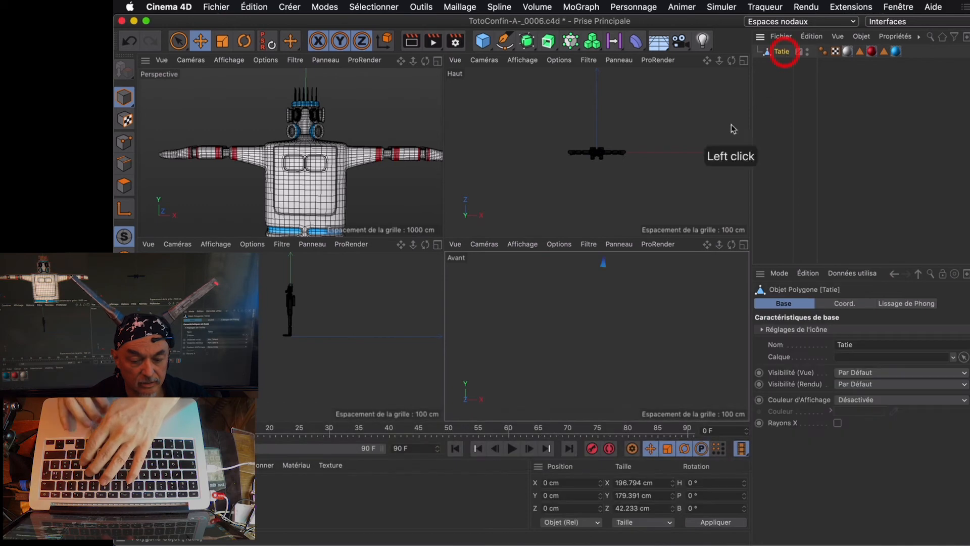
key(o)
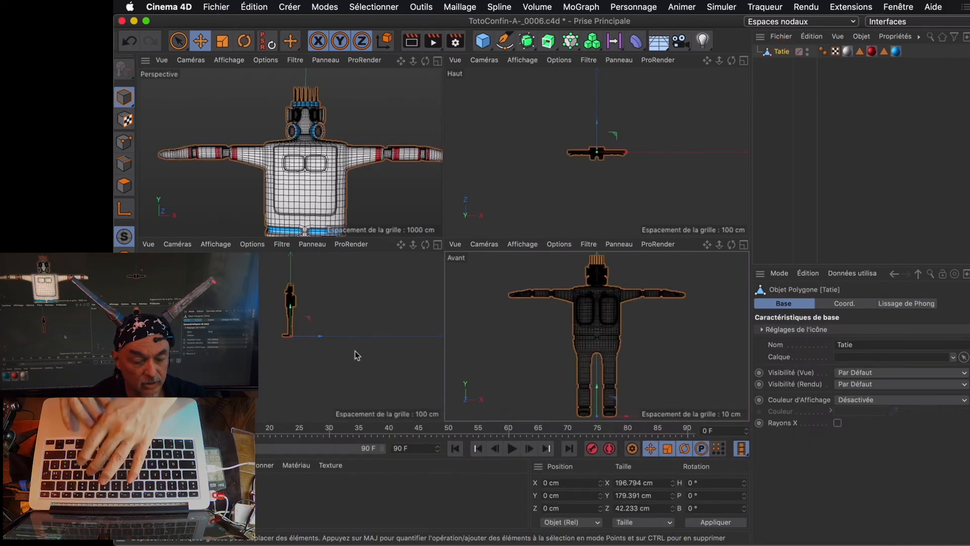
key(o)
key(o)
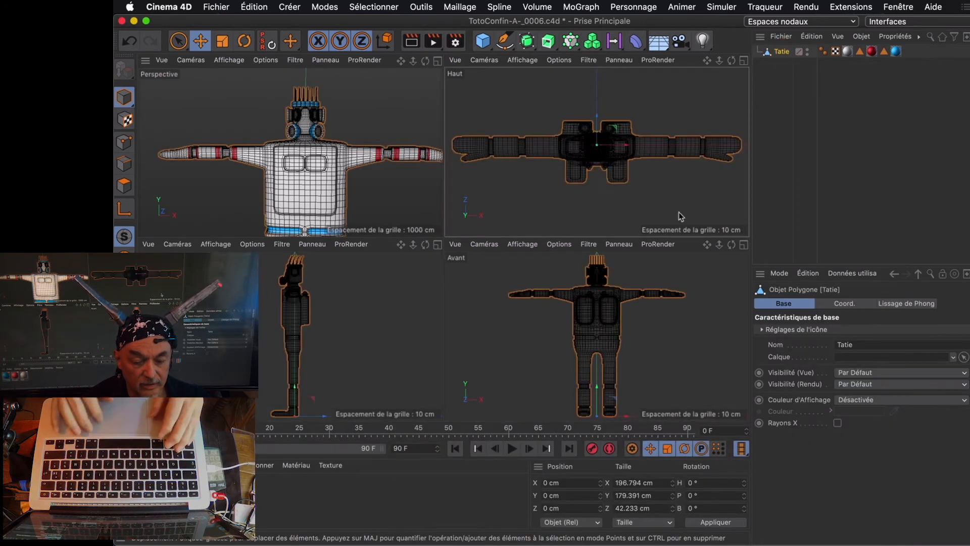
Show the front view alone, enlarged on the character's masked head and neck
click(718, 244)
drag(718, 249, 549, 279)
click(708, 246)
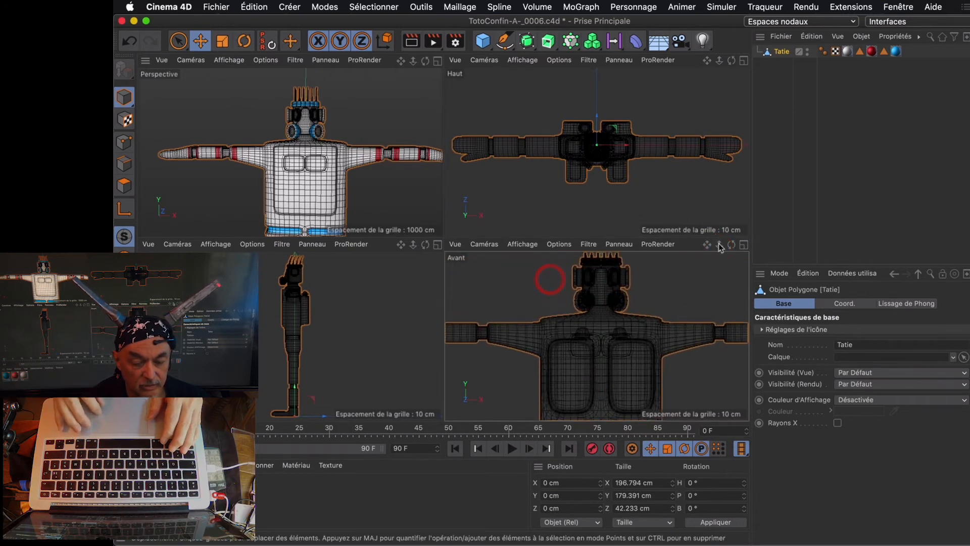
click(743, 244)
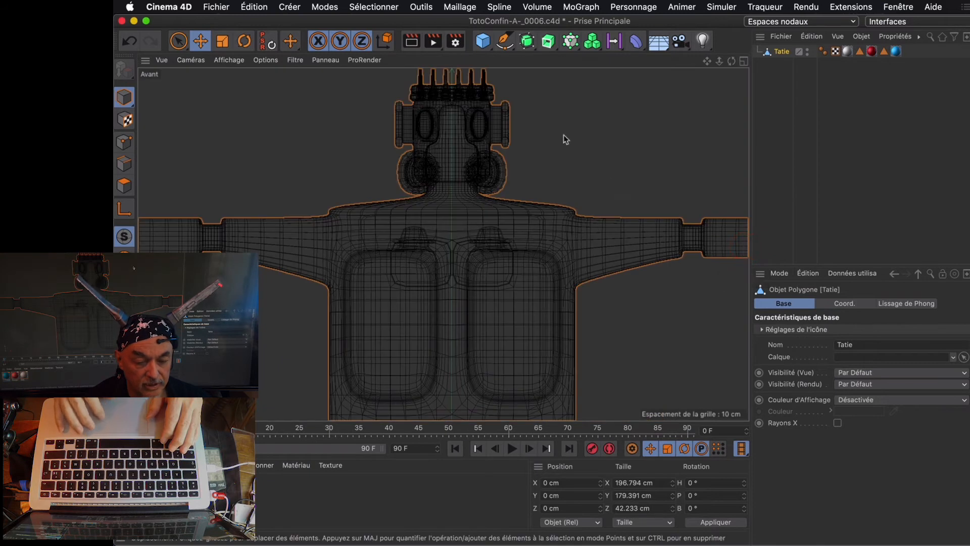
drag(719, 61, 556, 275)
drag(706, 65, 550, 287)
drag(719, 61, 551, 278)
drag(707, 64, 702, 103)
drag(719, 61, 550, 280)
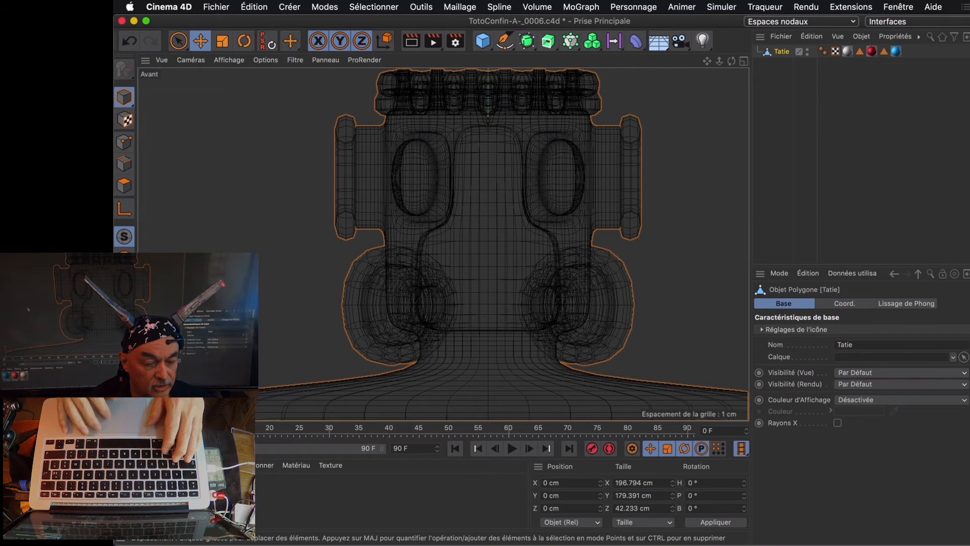
Select all the head's points in the front view with Rectangle Selection, leaving the limit to visible elements off
click(125, 142)
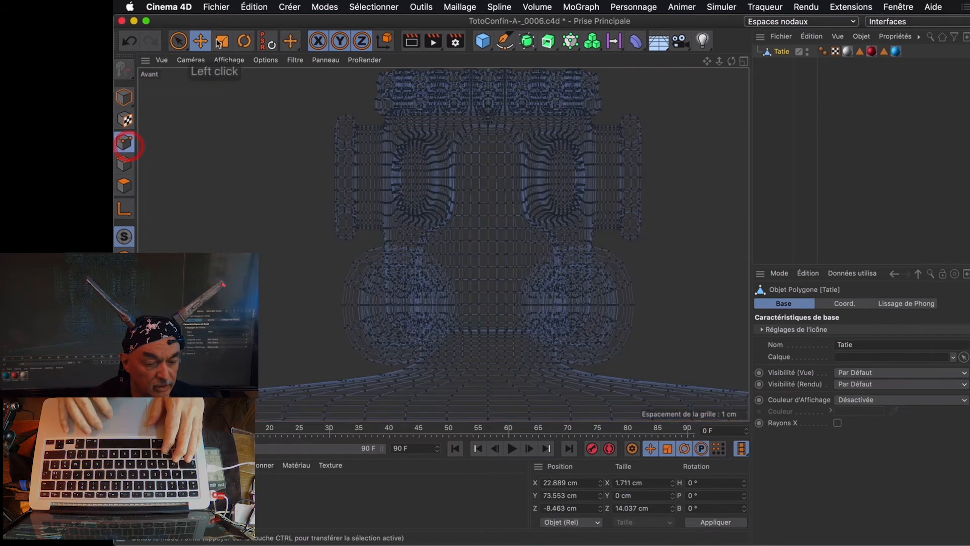
drag(176, 42, 212, 79)
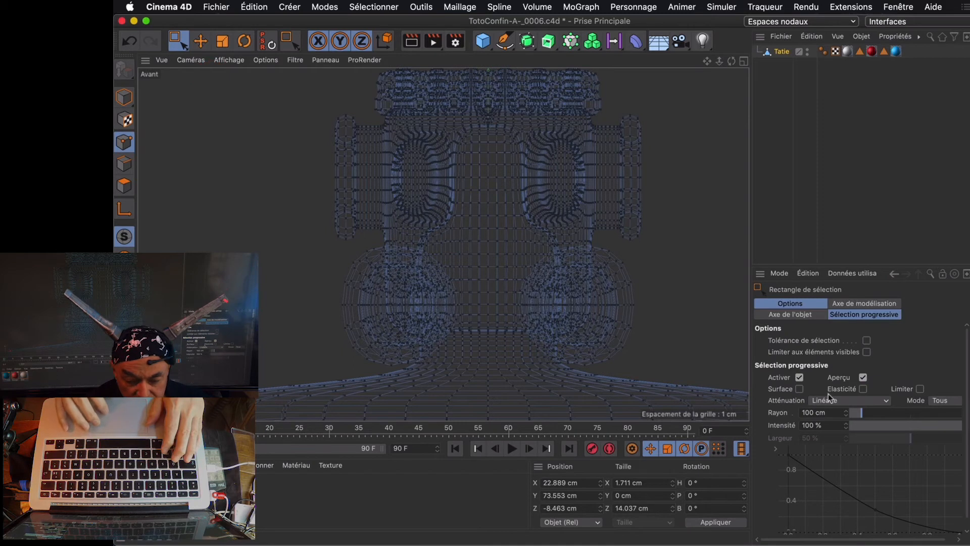
click(866, 353)
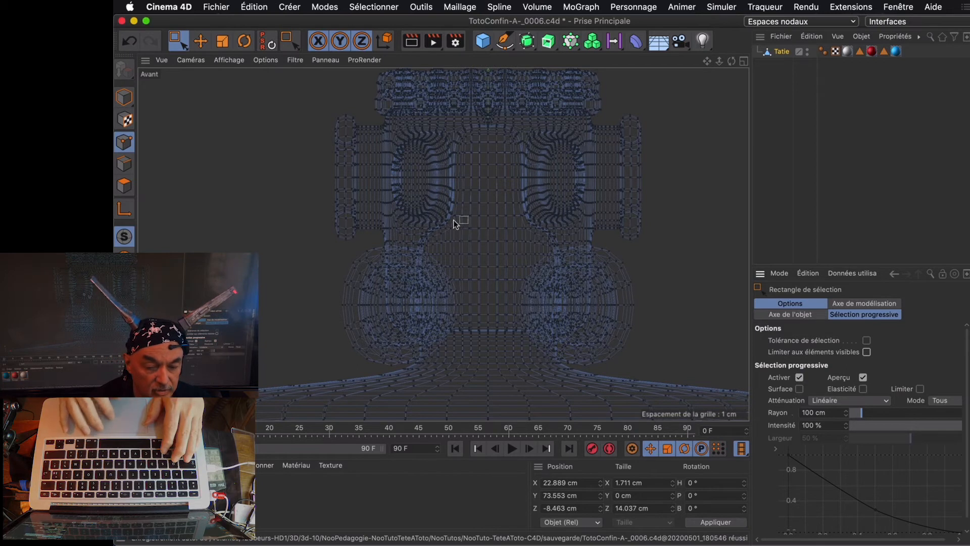
drag(719, 60, 550, 279)
drag(354, 96, 628, 312)
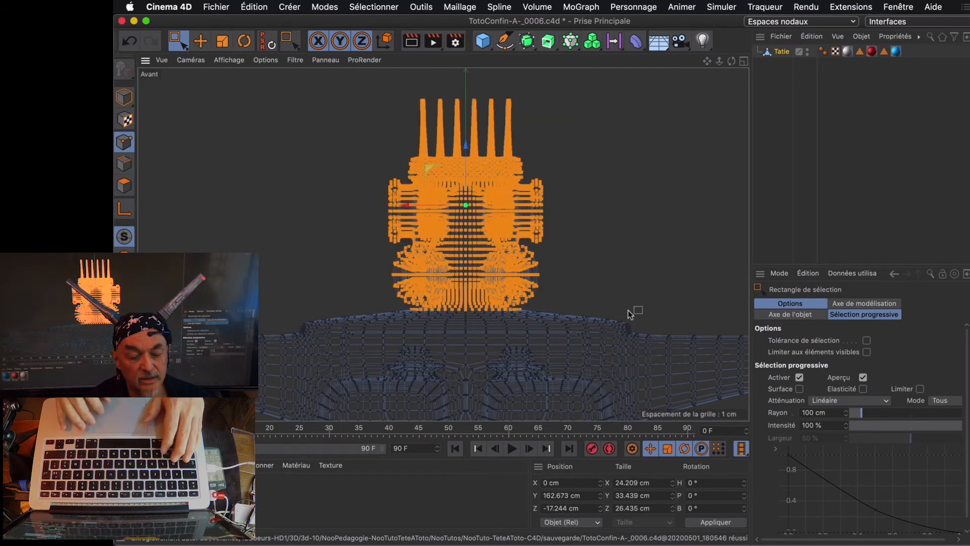
Return to the full perspective view, activate the Move tool and turn off progressive selection
click(742, 61)
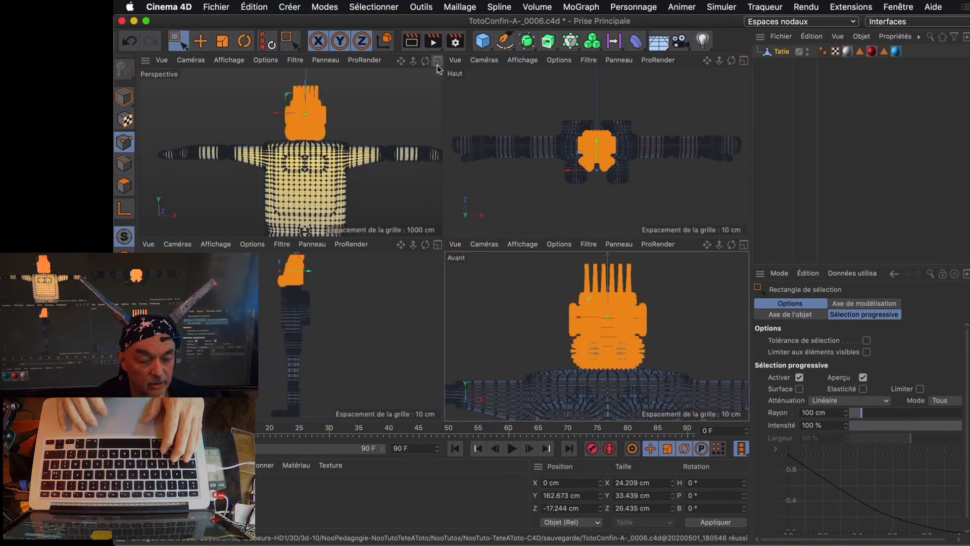
click(437, 65)
mouse_move(719, 62)
mouse_down()
mouse_move(550, 279)
mouse_move(714, 58)
mouse_up()
click(200, 40)
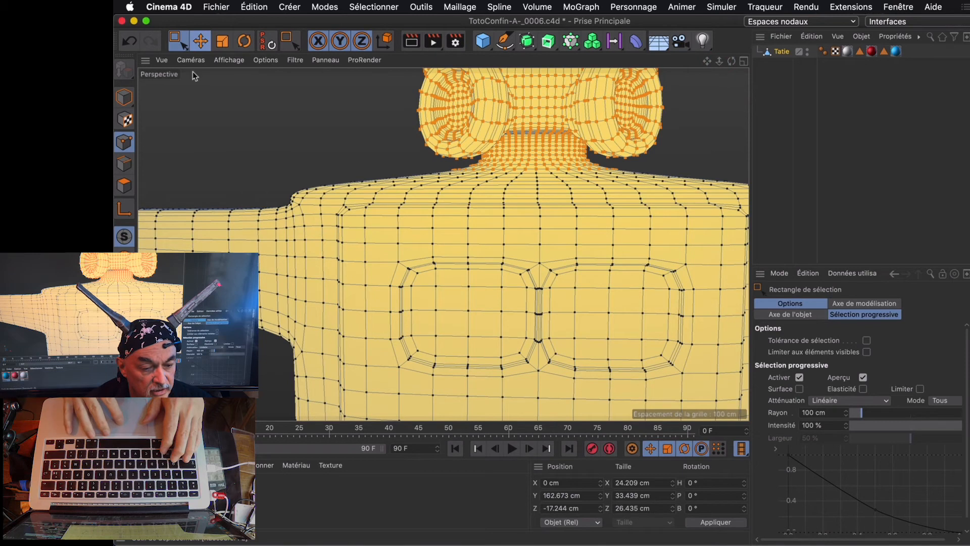
click(201, 41)
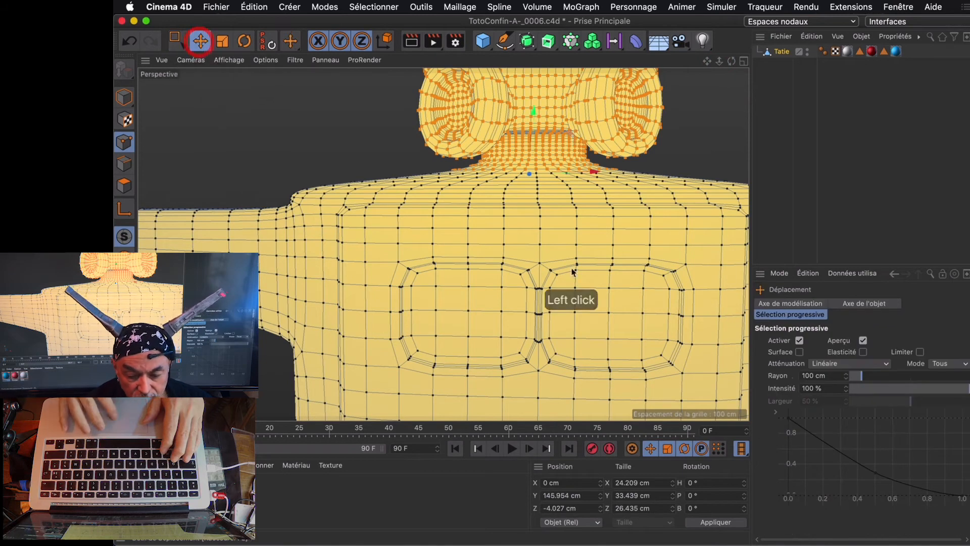
click(799, 341)
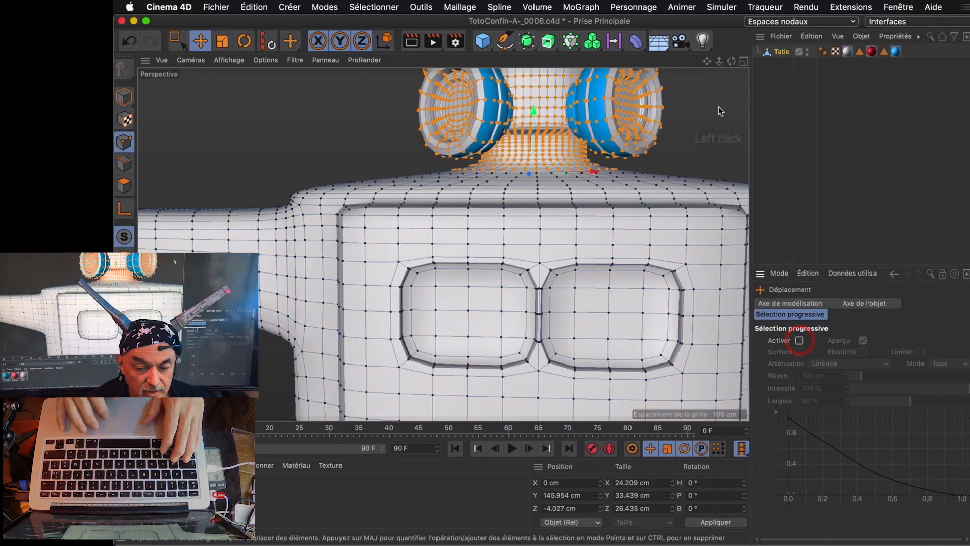
Remove the point loops around the base of the neck from the head selection with Loop Selection
click(707, 61)
drag(707, 61, 549, 279)
drag(717, 59, 554, 277)
drag(731, 60, 549, 279)
drag(706, 61, 549, 279)
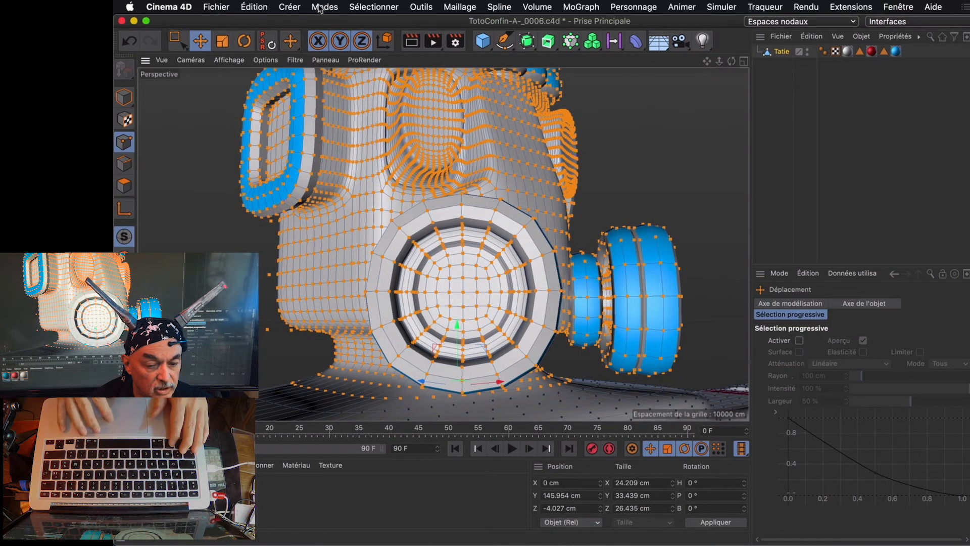
click(382, 8)
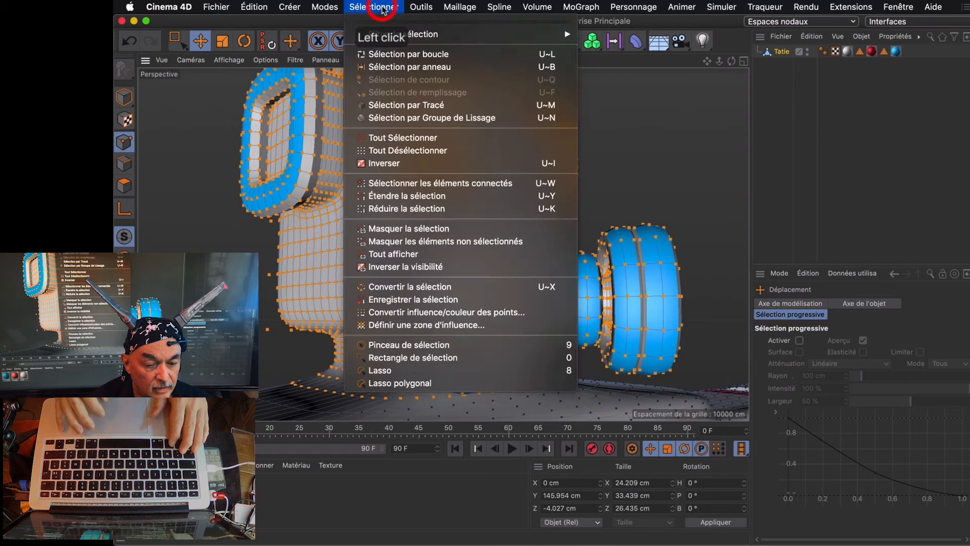
click(390, 54)
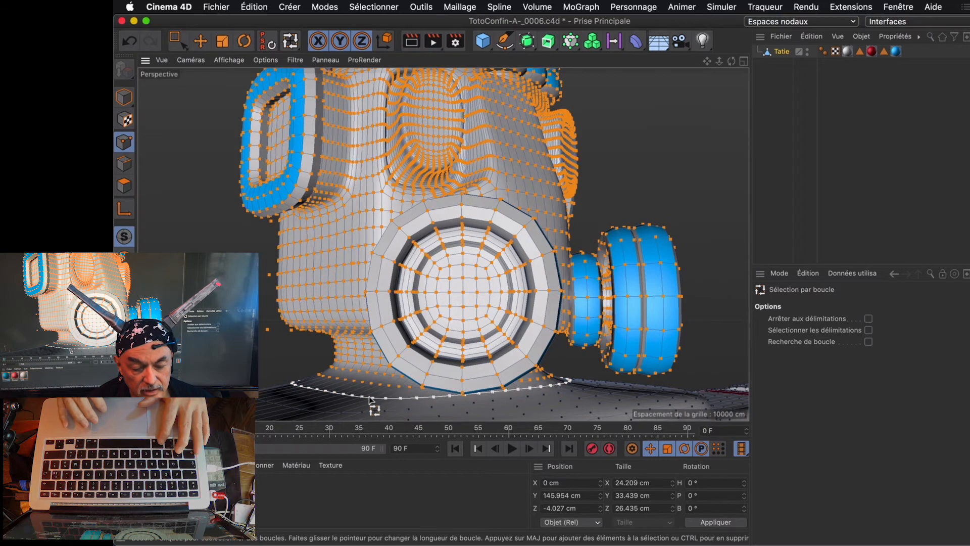
key(super)
super+click(369, 397)
click(378, 387)
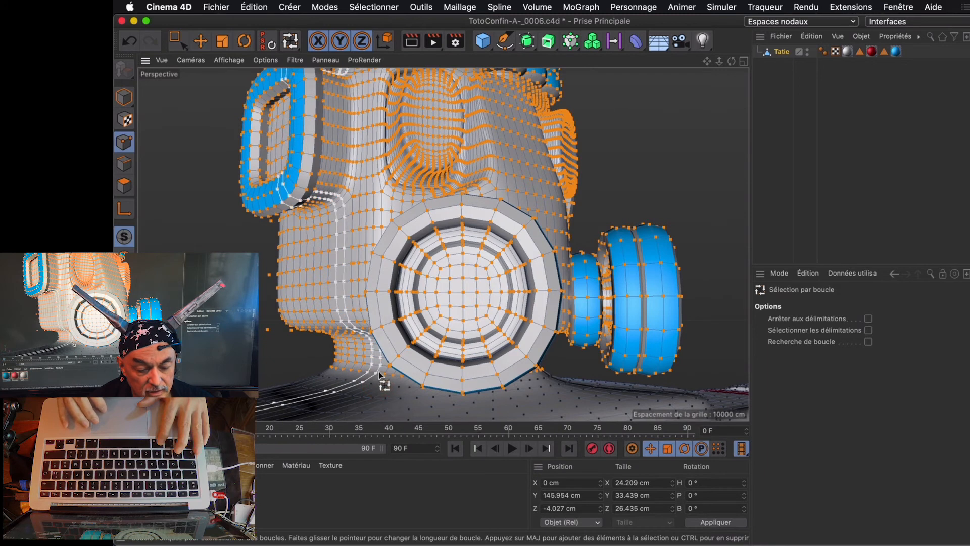
click(382, 377)
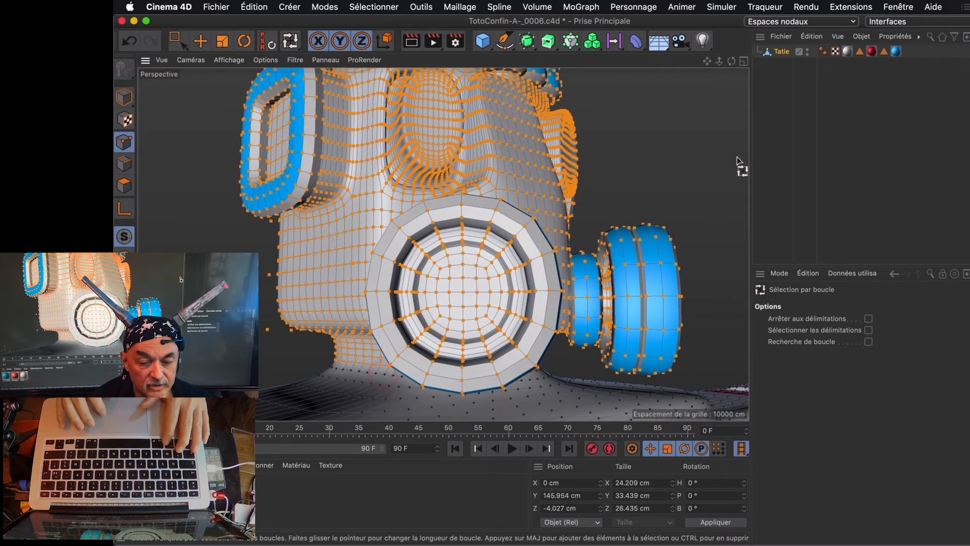
Scale the selected head points up uniformly to about 37 × 51 × 40.5 cm
drag(731, 66, 683, 82)
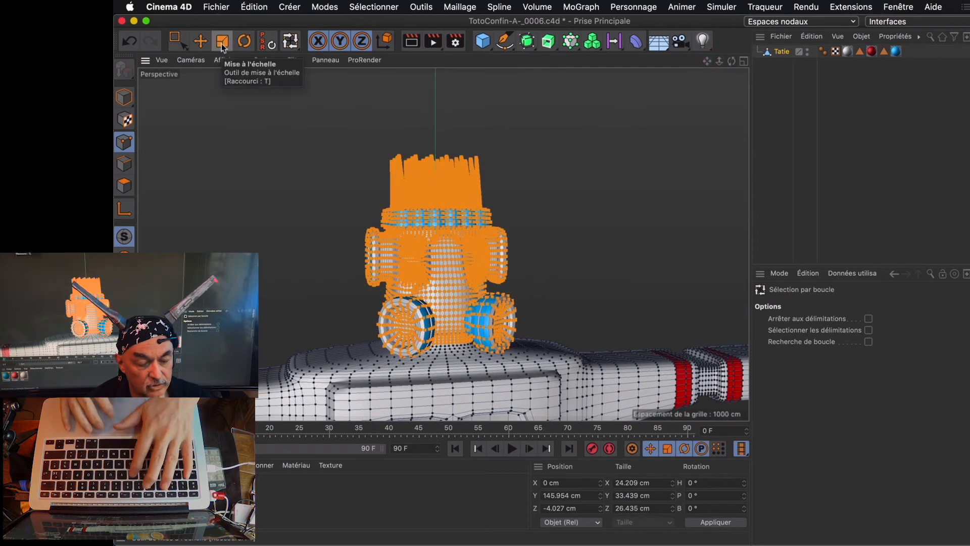
key(t)
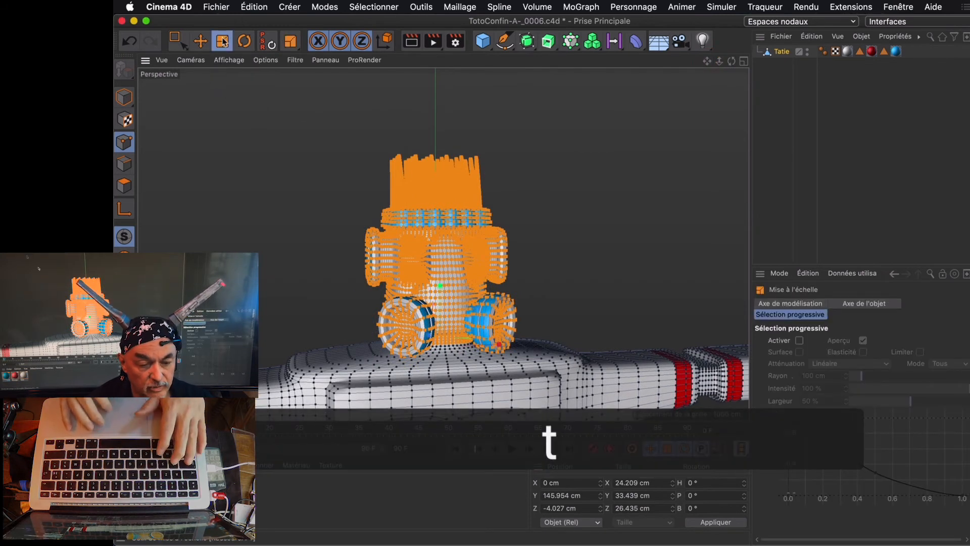
drag(564, 189, 541, 194)
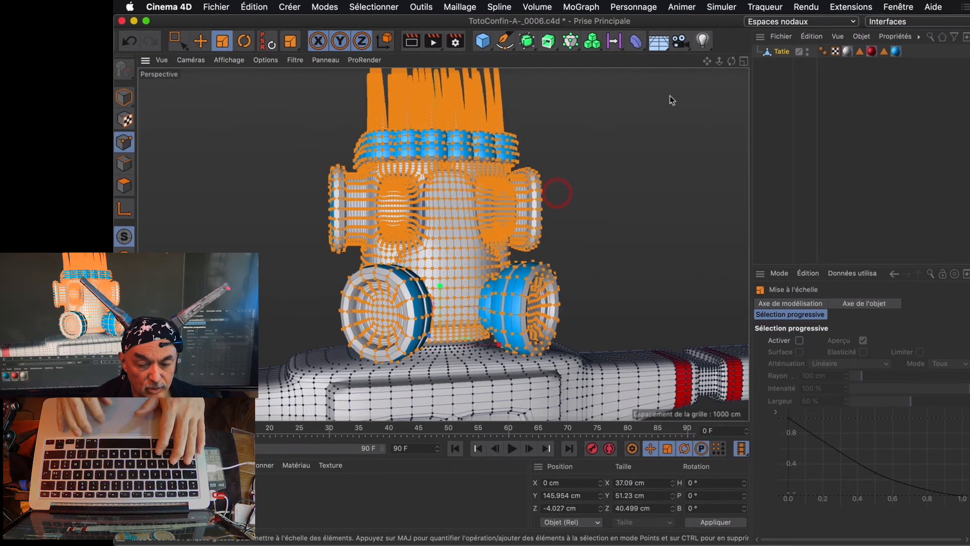
Switch to Model mode and examine the whole character's proportions from several angles and distances
drag(718, 61, 550, 279)
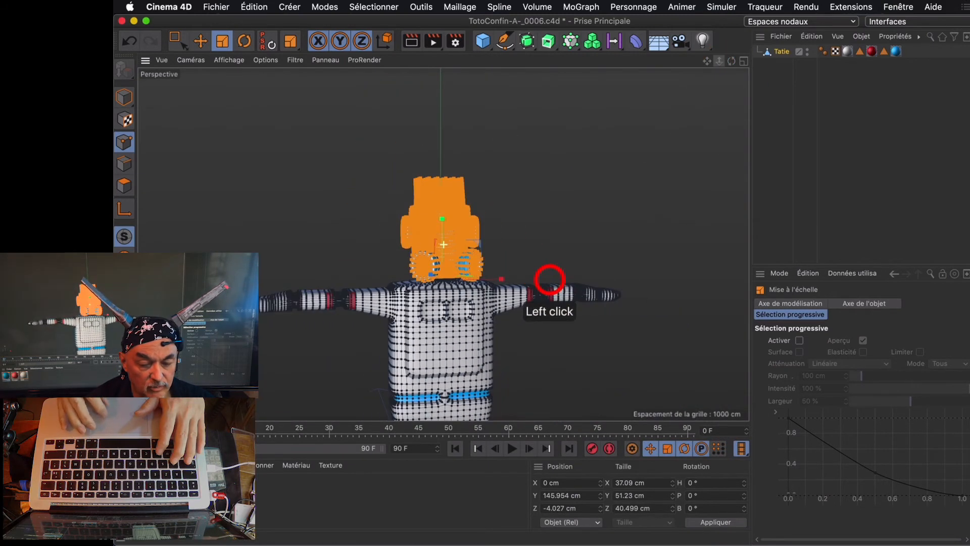
drag(706, 61, 549, 276)
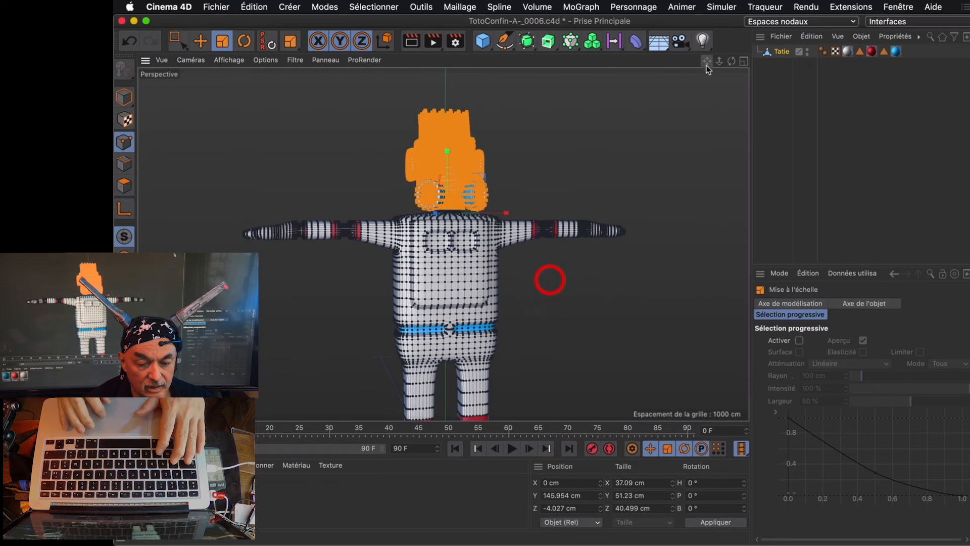
drag(731, 62, 548, 277)
drag(709, 65, 548, 278)
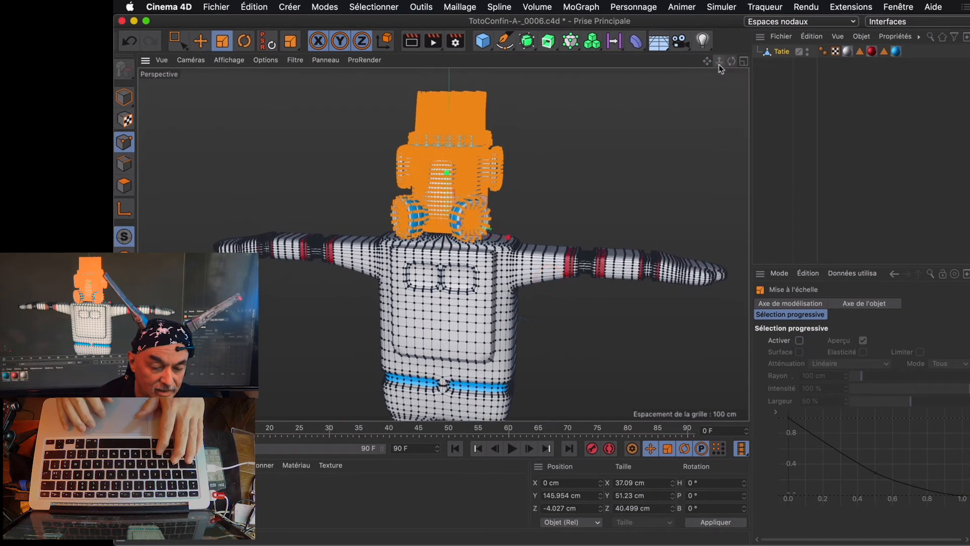
click(125, 98)
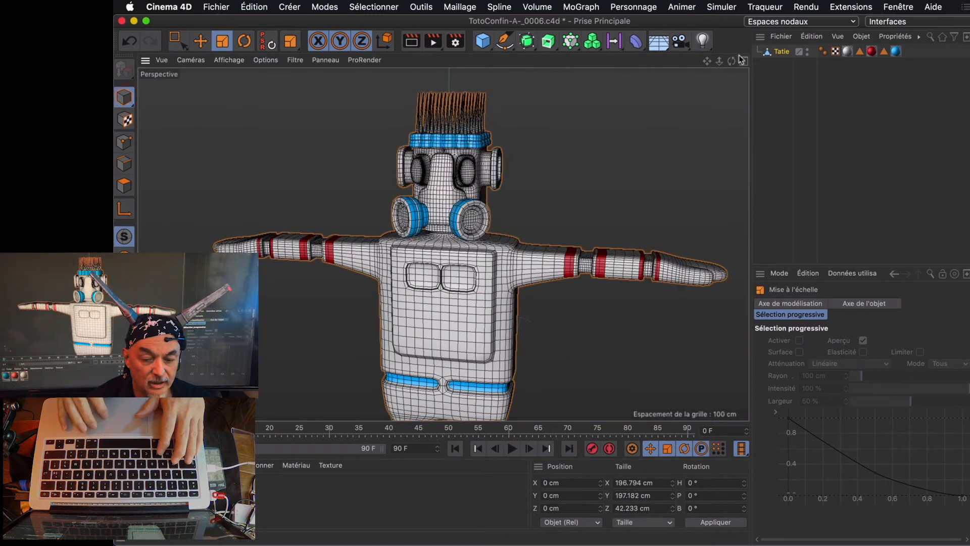
mouse_move(719, 61)
mouse_down()
mouse_move(548, 278)
mouse_move(732, 68)
mouse_up()
click(545, 284)
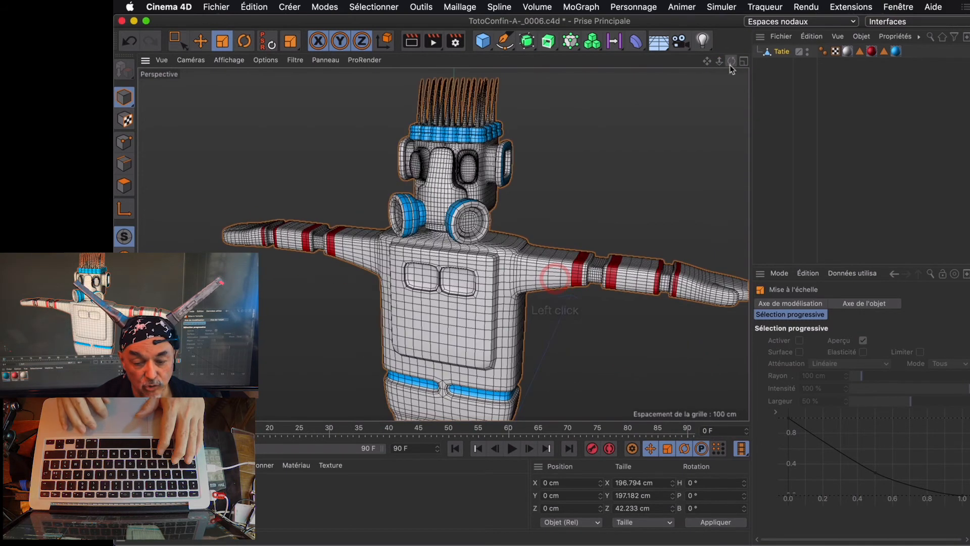
drag(549, 281, 717, 68)
drag(549, 281, 722, 69)
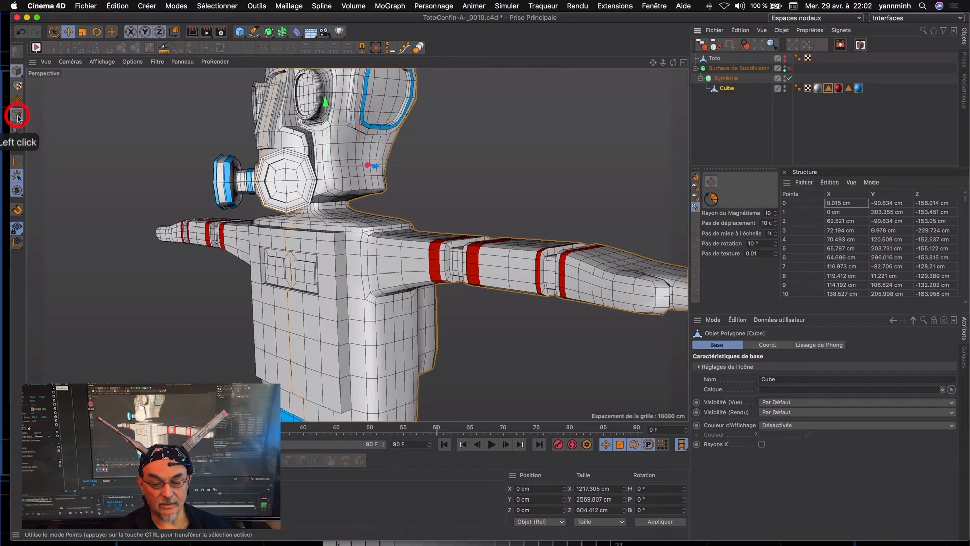
Enable progressive selection for the Move tool on the Cube mesh's points and set its radius to 395 cm
click(69, 33)
click(730, 366)
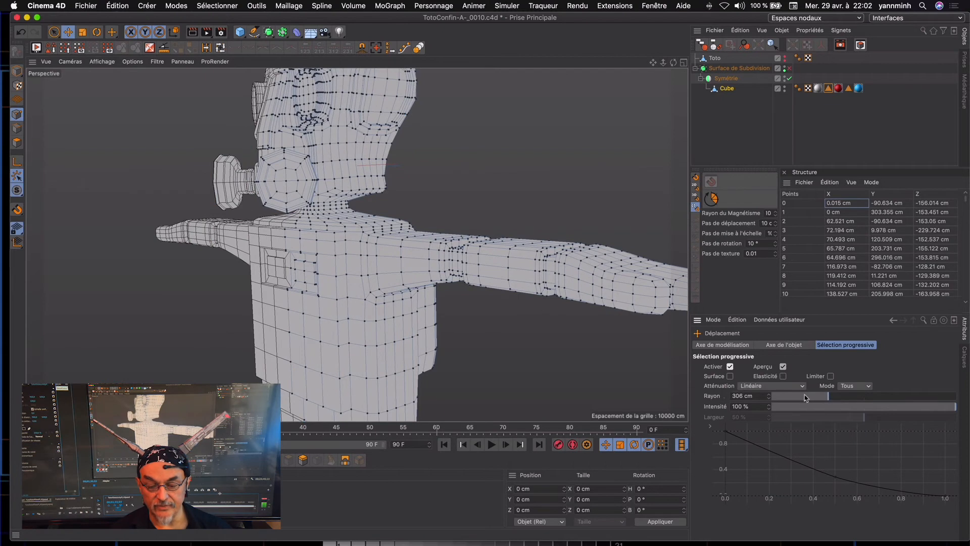
click(300, 252)
alt+drag(304, 257, 369, 313)
click(844, 396)
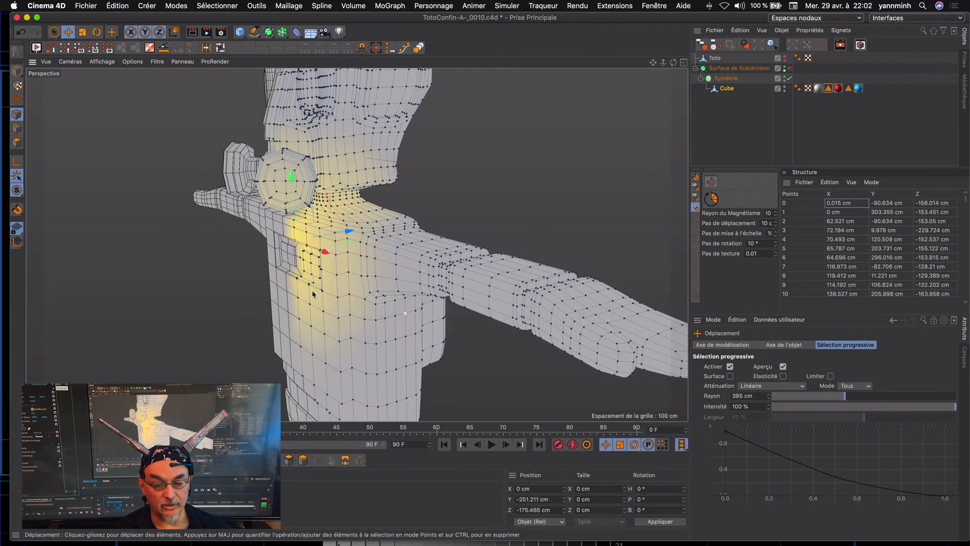
Pull the front of the belly forward along Z and push the front of the lower waist back, using progressive selection
click(298, 281)
drag(357, 268, 352, 296)
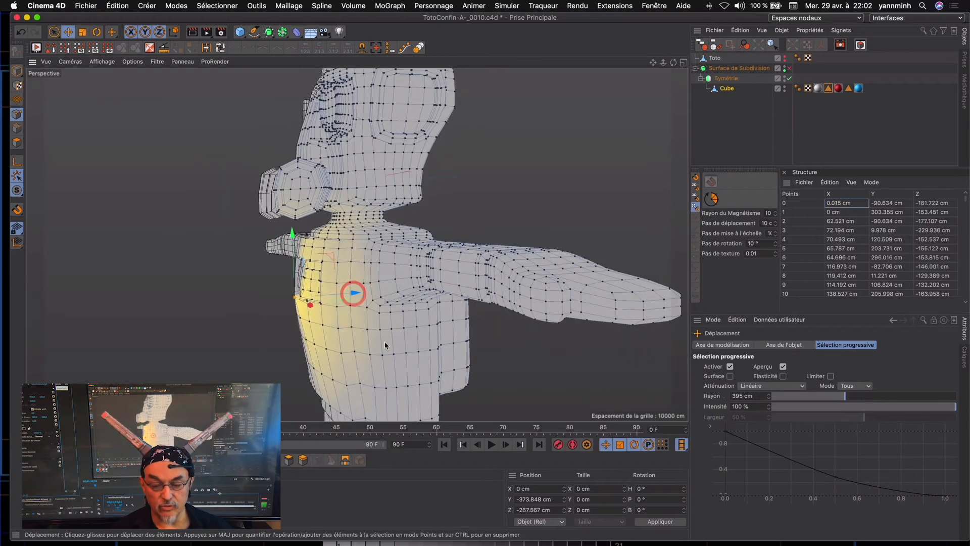
drag(651, 66, 498, 208)
click(342, 341)
drag(398, 334, 403, 333)
Reshape the leg's side profile by moving points on the front of the thigh and around the knee with progressive selection
drag(655, 66, 638, 80)
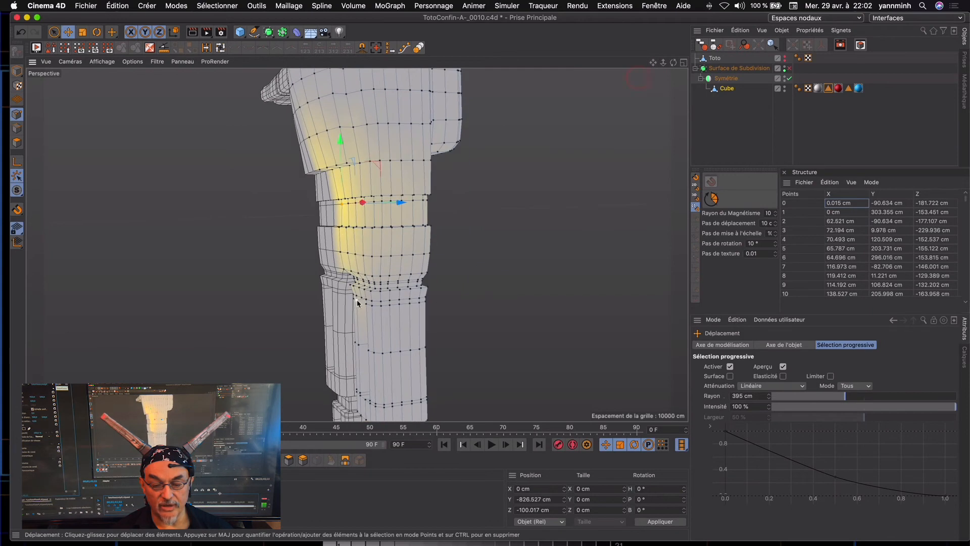
click(352, 298)
click(411, 295)
drag(396, 288, 397, 339)
drag(647, 67, 571, 121)
alt+drag(332, 256, 375, 303)
click(389, 338)
alt+drag(482, 297, 424, 308)
Try to raise the ankle point by about 26 cm along Y with the 395 cm progressive selection radius
drag(671, 62, 486, 268)
click(396, 270)
drag(393, 215, 392, 205)
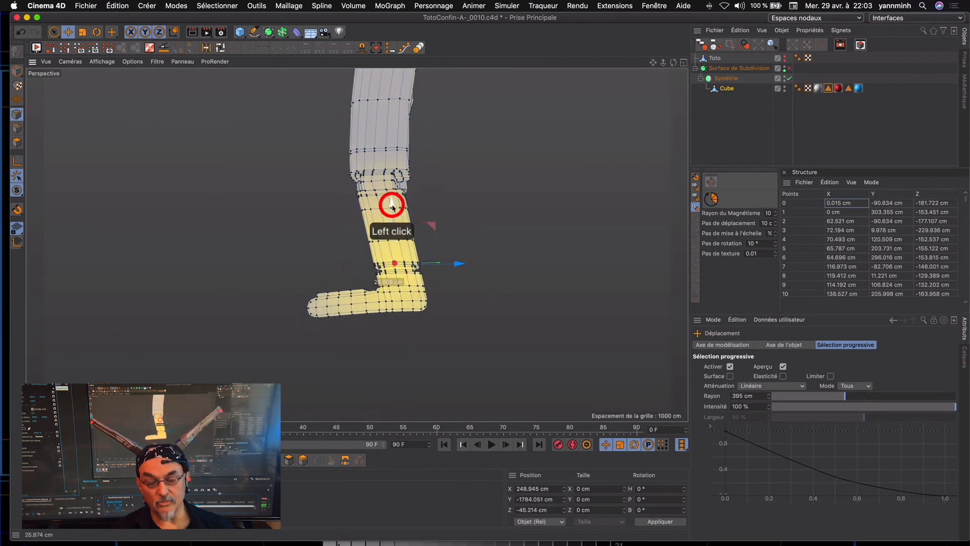
key(super+z)
Set the progressive selection radius to 187 cm and raise points on the shin and ankle slightly along Y
click(807, 396)
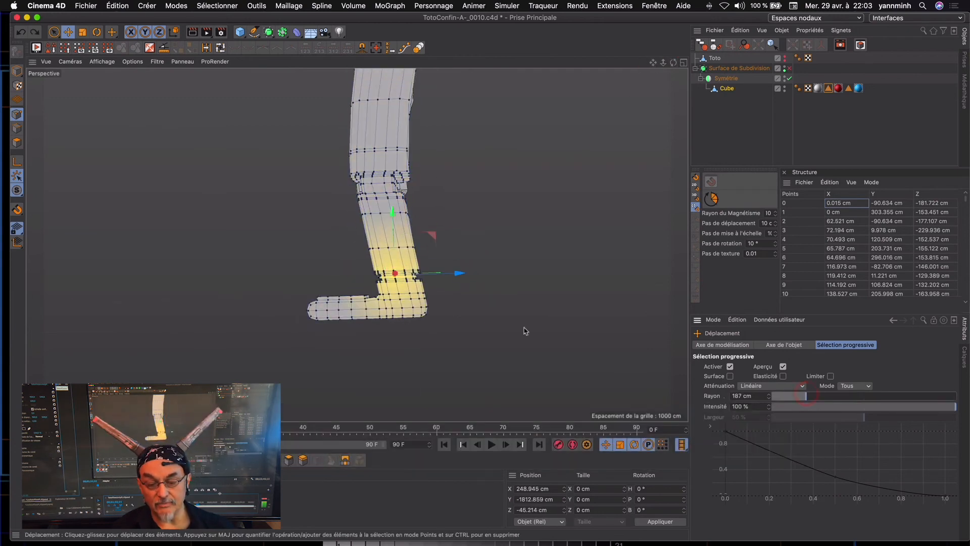
click(388, 247)
drag(385, 190, 385, 185)
click(399, 291)
key(t)
key(e)
drag(395, 231, 395, 219)
Set the radius to 83 cm and move the instep point up and forward to about Y -1840.5 cm and Z -135 cm
alt+drag(383, 267, 342, 238)
click(384, 310)
key(t)
key(e)
click(407, 270)
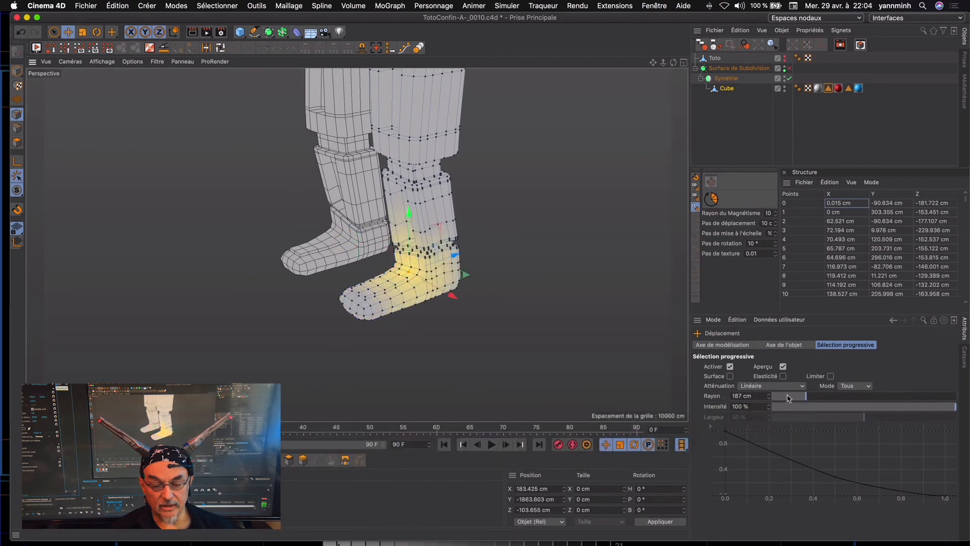
click(787, 396)
alt+drag(468, 265, 408, 248)
click(457, 263)
drag(399, 212, 395, 203)
alt+drag(408, 269, 496, 277)
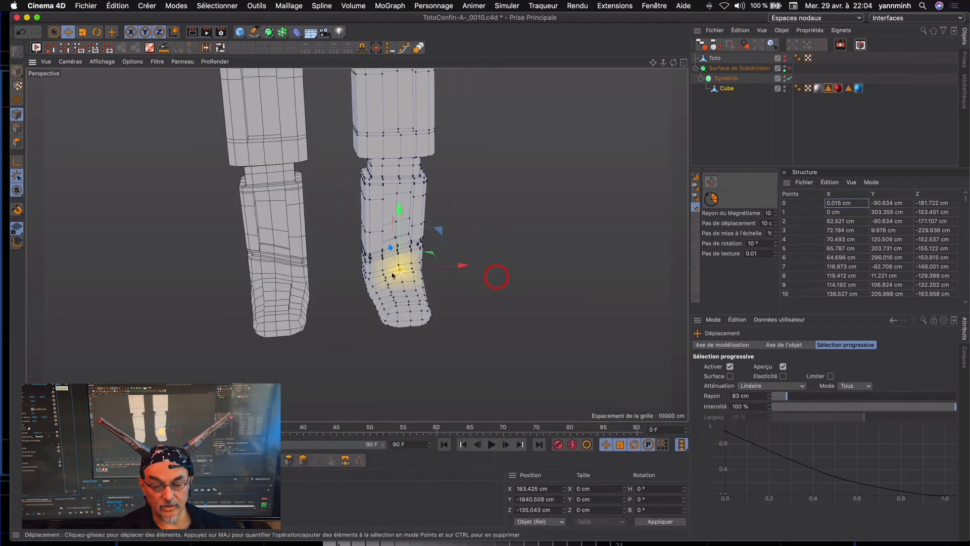
Select the centre-line point at the back of the pelvis and set the progressive selection radius to 329 cm
alt+drag(374, 216, 537, 121)
click(374, 249)
click(800, 395)
drag(663, 63, 485, 279)
drag(653, 62, 482, 307)
alt+drag(441, 143, 411, 219)
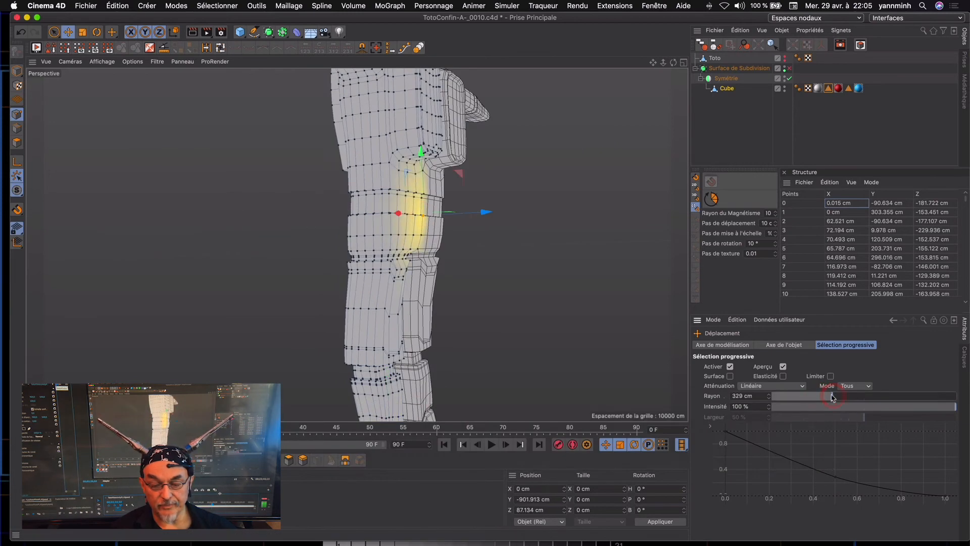
alt+drag(487, 217, 407, 242)
Try to add neighbouring points at the back of the pelvis to the selection
key(super+z)
shift+click(407, 212)
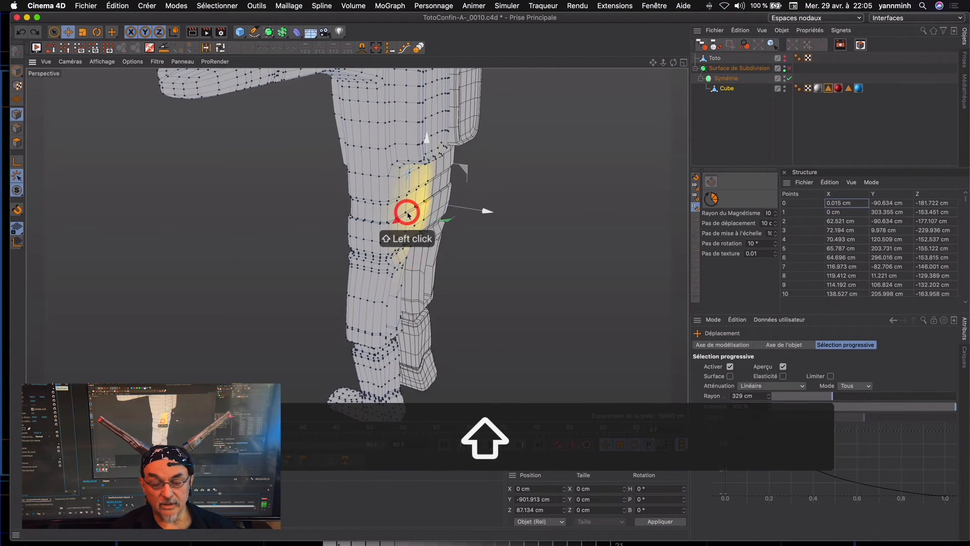
shift+click(407, 211)
key(super+z)
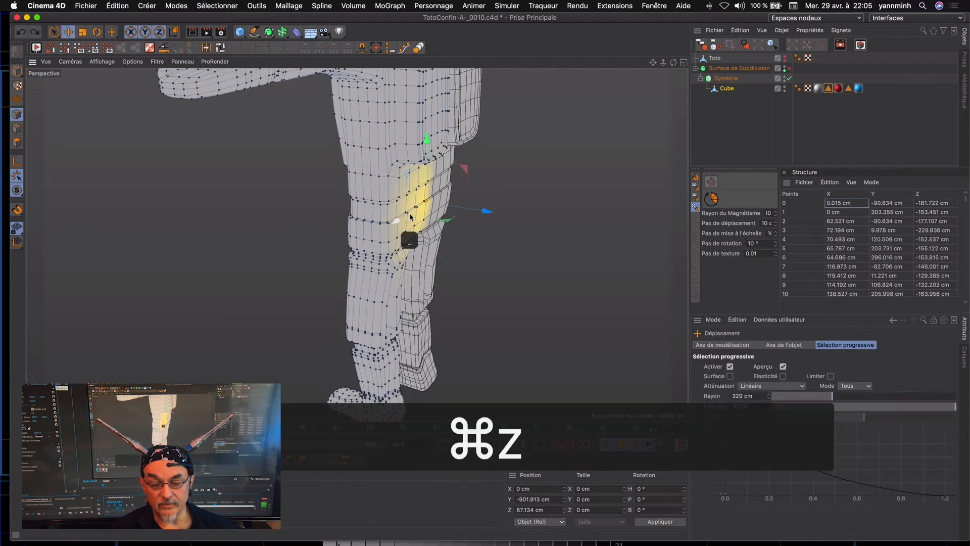
Select a row of points about 161 cm wide across the back of the pelvis and pull it backward along Z
mouse_move(403, 207)
shift+mouse_down()
mouse_move(403, 216)
mouse_move(480, 210)
shift+mouse_up()
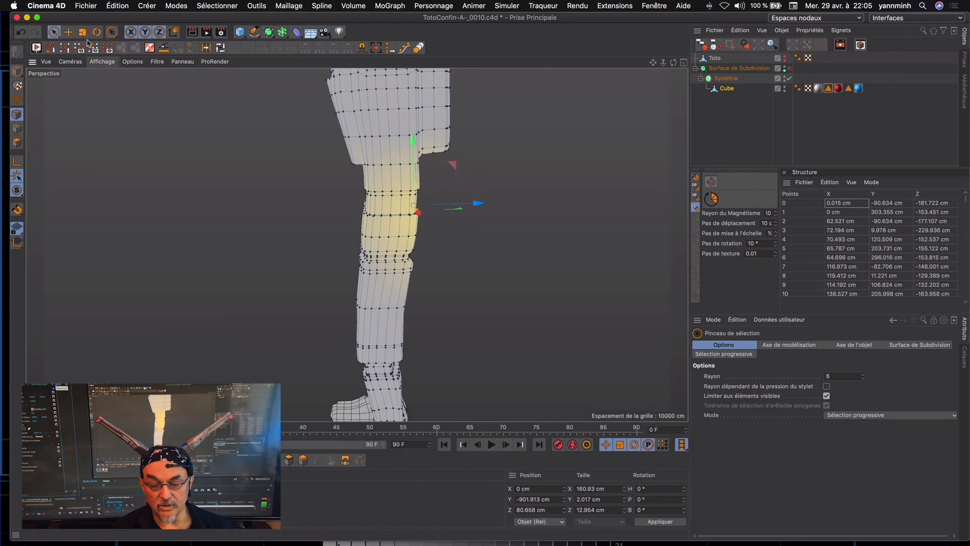
click(68, 31)
drag(482, 205, 499, 204)
Set the radius to 277 cm and select a column of centre-line points about 173 cm tall at the back of the pelvis
alt+drag(355, 167, 464, 147)
click(432, 169)
alt+drag(441, 206, 394, 229)
drag(434, 179, 444, 210)
click(463, 212)
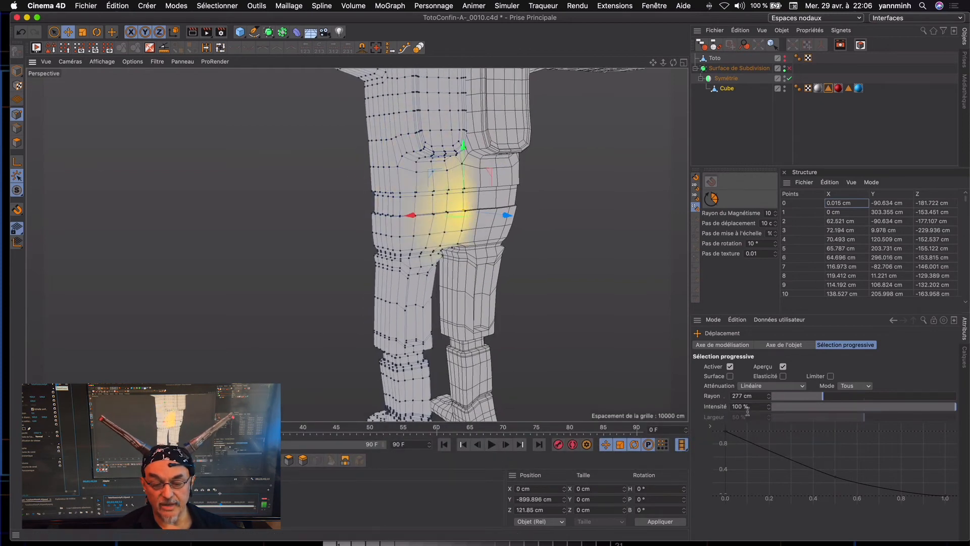
key(shift)
click(466, 183)
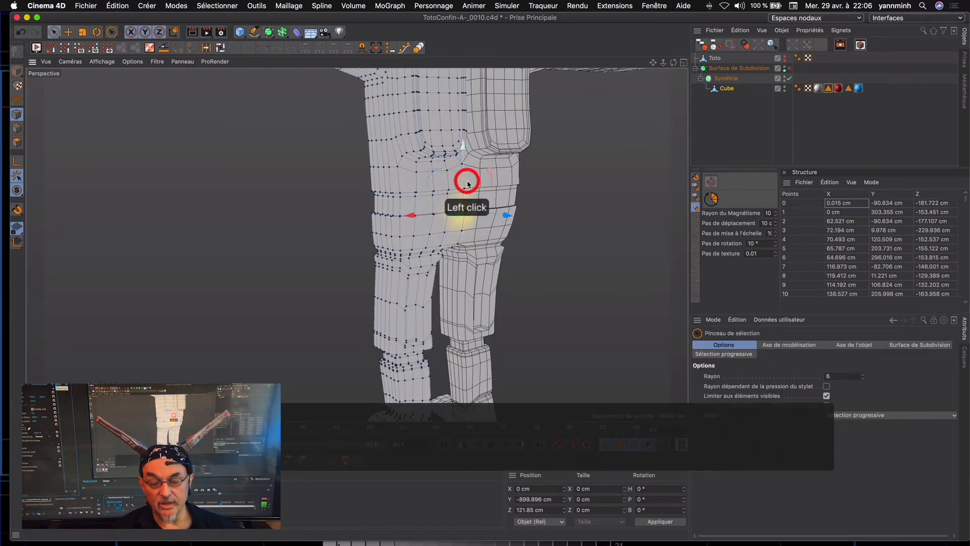
mouse_move(464, 199)
shift+mouse_down()
mouse_move(459, 228)
mouse_move(498, 234)
mouse_move(433, 210)
mouse_move(277, 188)
mouse_move(436, 168)
mouse_move(500, 207)
mouse_move(455, 228)
mouse_move(482, 193)
mouse_move(513, 241)
mouse_move(476, 180)
mouse_move(576, 151)
shift+mouse_up()
key(super+z)
Deselect the mesh and examine the reshaped character from the front and back
drag(663, 62, 496, 263)
key(o)
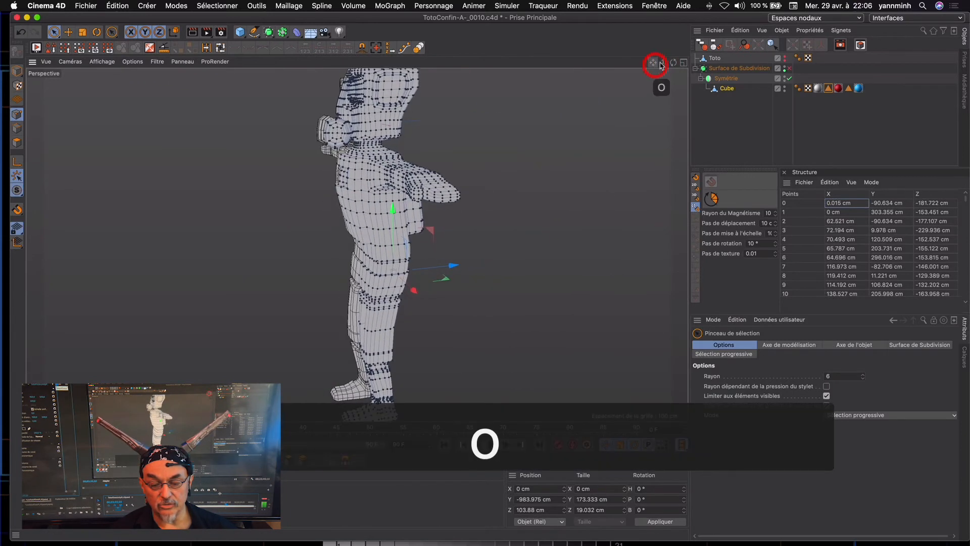
click(744, 103)
alt+drag(397, 207, 504, 231)
drag(658, 65, 662, 61)
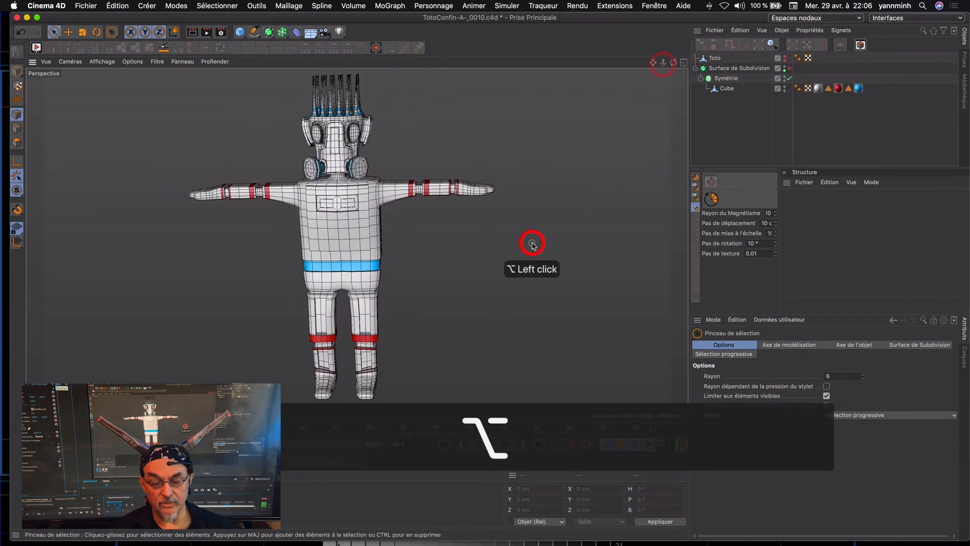
alt+drag(545, 219, 214, 229)
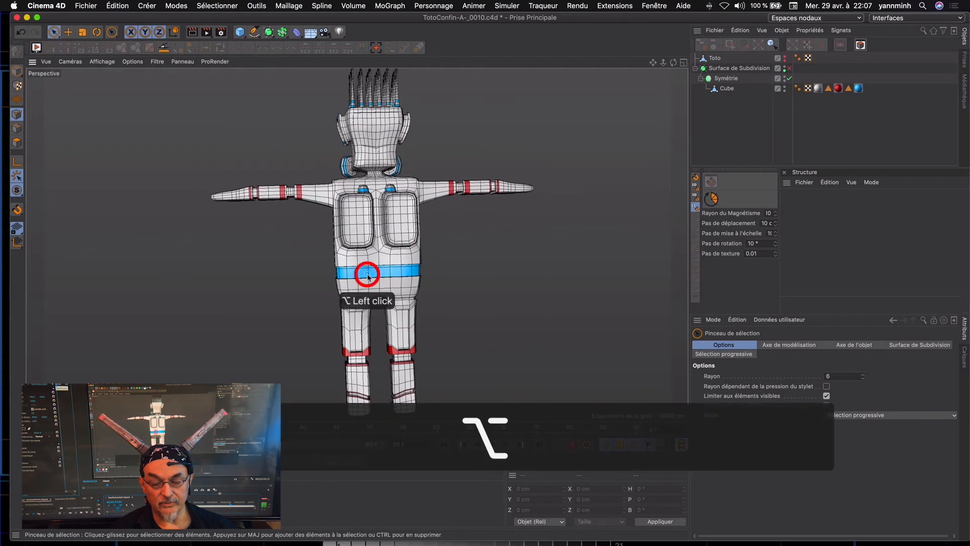
Move the point on the side of the hip inward along X with a 253 cm progressive selection radius
alt+drag(368, 270, 438, 275)
click(727, 89)
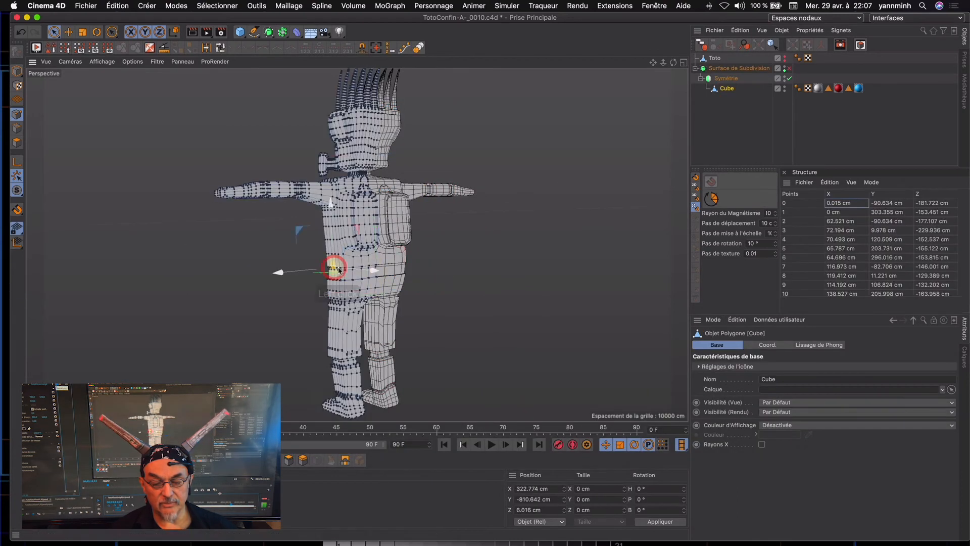
click(68, 31)
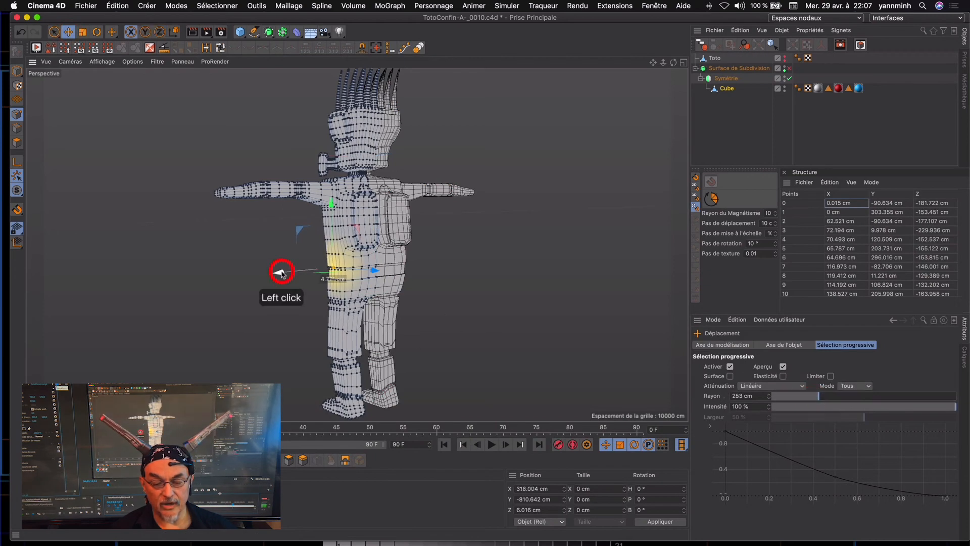
drag(281, 272, 287, 272)
Move the shoulder point outward along X to about 385.7 cm with progressive selection
alt+drag(357, 282, 353, 224)
alt+drag(283, 255, 381, 199)
alt+drag(451, 139, 483, 123)
drag(442, 176, 453, 177)
Deselect the mesh and examine the character's silhouette from the front and side
alt+drag(453, 177, 434, 203)
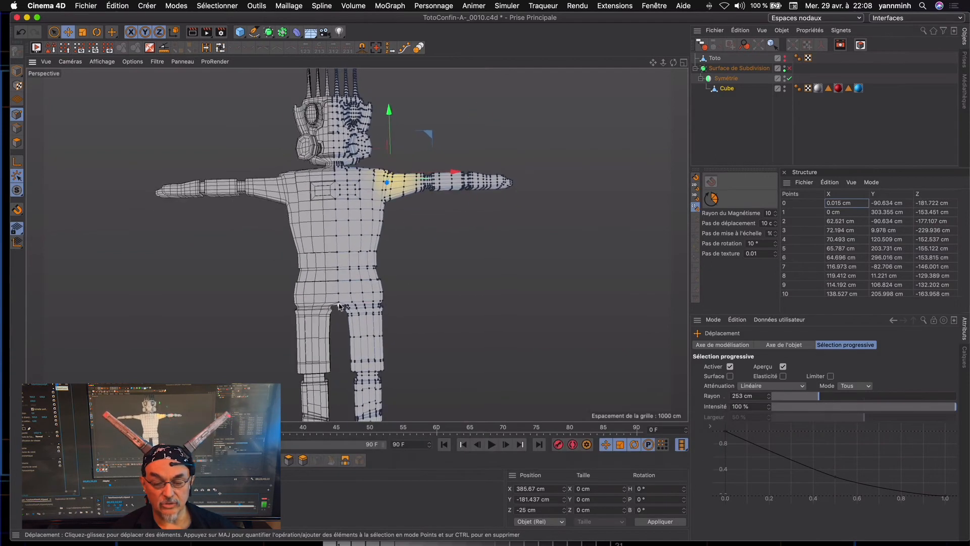
alt+drag(397, 273, 355, 298)
drag(662, 62, 485, 278)
click(725, 121)
mouse_move(628, 162)
alt+mouse_down()
mouse_move(621, 195)
mouse_move(556, 154)
mouse_move(510, 154)
mouse_move(493, 182)
mouse_move(548, 183)
alt+mouse_up()
mouse_move(485, 278)
alt+mouse_down()
mouse_move(671, 65)
mouse_move(486, 279)
alt+mouse_up()
alt+drag(580, 169, 581, 176)
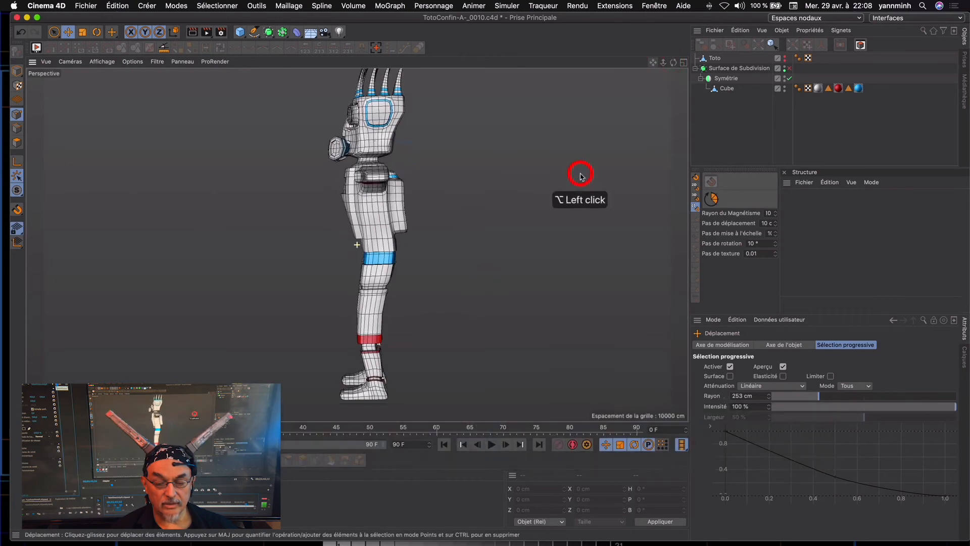
Set the radius to 919 cm and move the point on the side of the head backward to about Z 158.5 cm
click(728, 89)
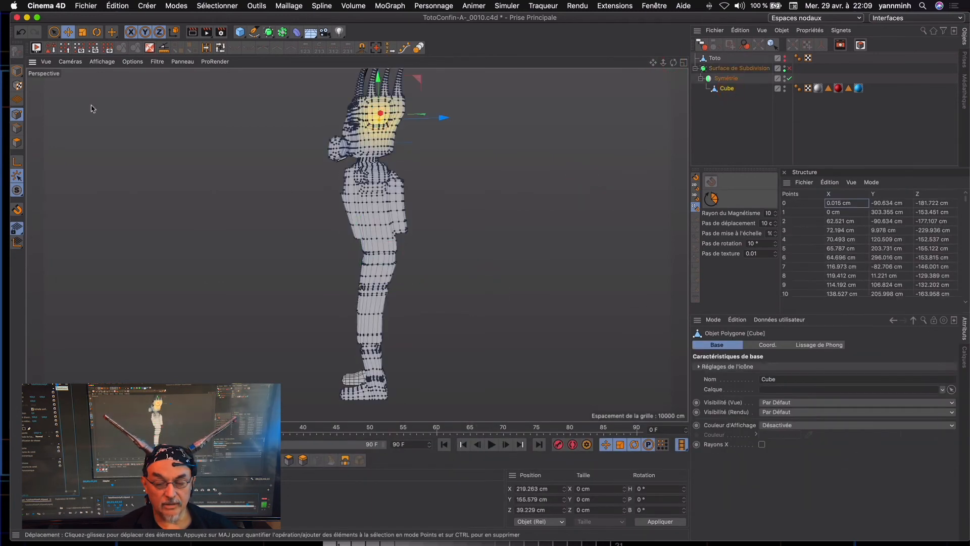
click(70, 35)
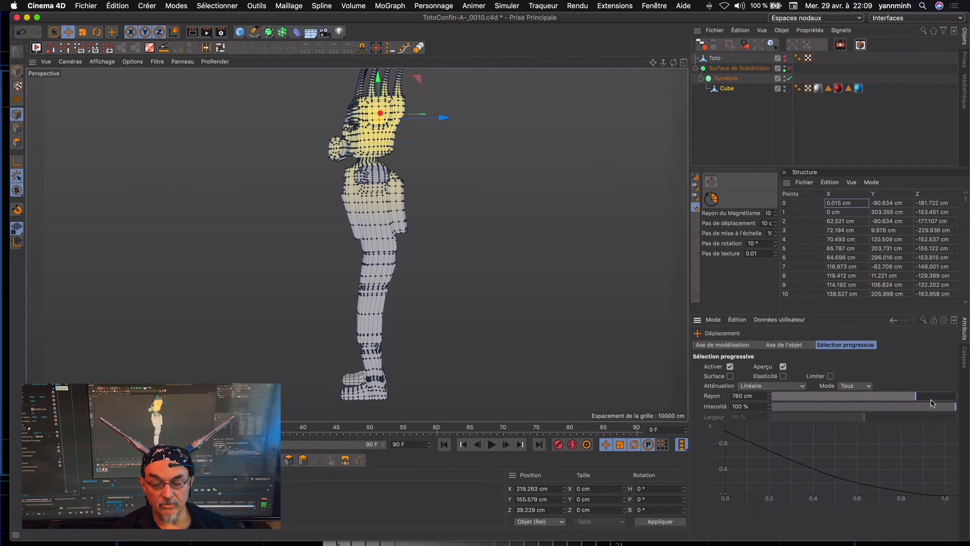
drag(460, 119, 475, 120)
alt+drag(475, 120, 344, 199)
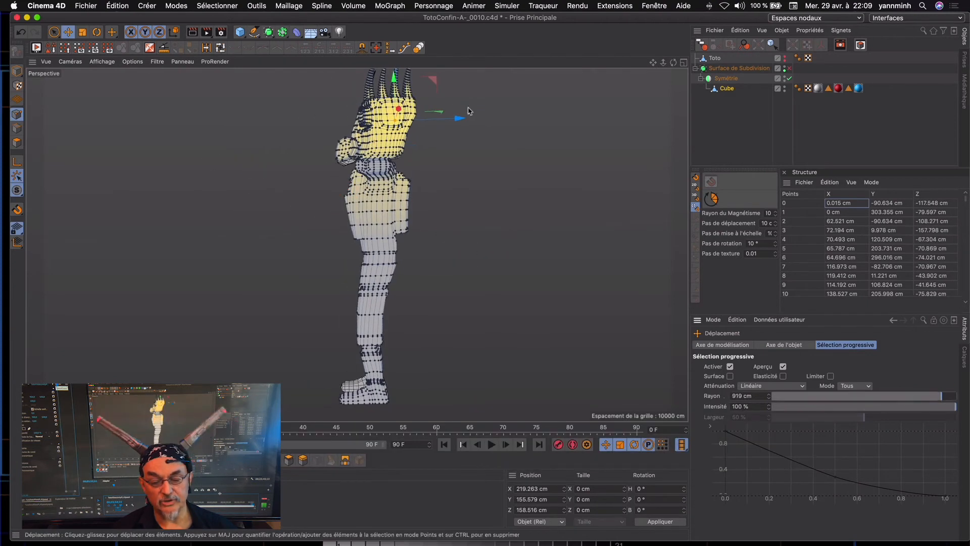
drag(460, 119, 538, 202)
Deselect the mesh, check the character in perspective and save the scene as a new incremental version
click(486, 279)
scroll(487, 279, up, 3)
mouse_move(487, 279)
alt+mouse_down()
mouse_move(475, 273)
mouse_move(486, 279)
alt+mouse_up()
drag(673, 63, 477, 278)
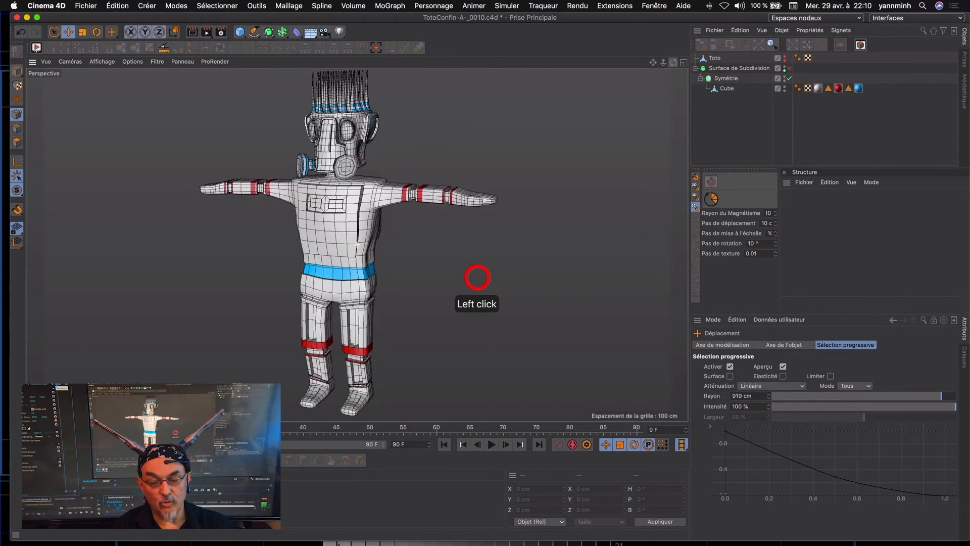
click(90, 7)
click(151, 124)
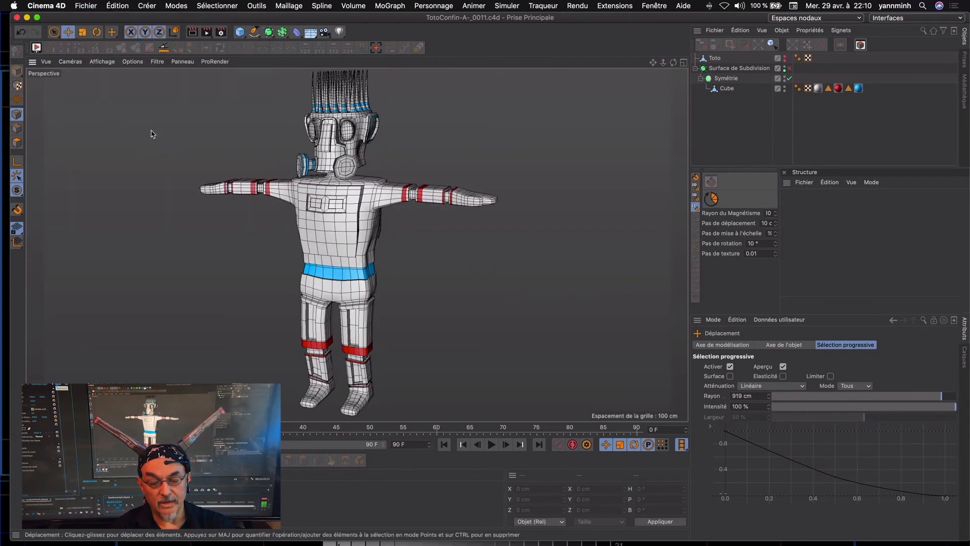
Enable the Surface de Subdivision object, inspect the smoothed character and save another incremental version of the scene
drag(672, 62, 483, 280)
alt+drag(660, 87, 298, 248)
drag(652, 62, 485, 279)
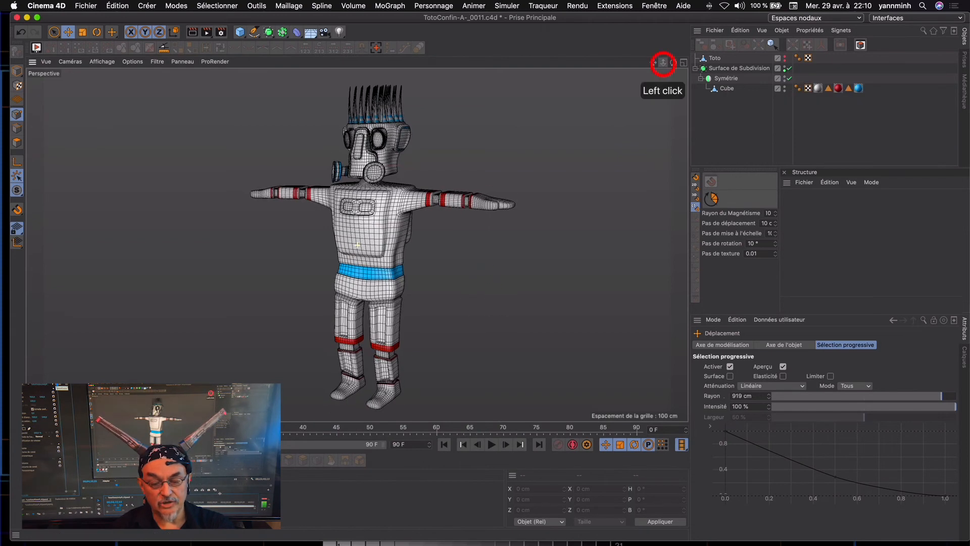
mouse_move(668, 65)
mouse_down()
mouse_move(478, 279)
mouse_move(498, 277)
mouse_up()
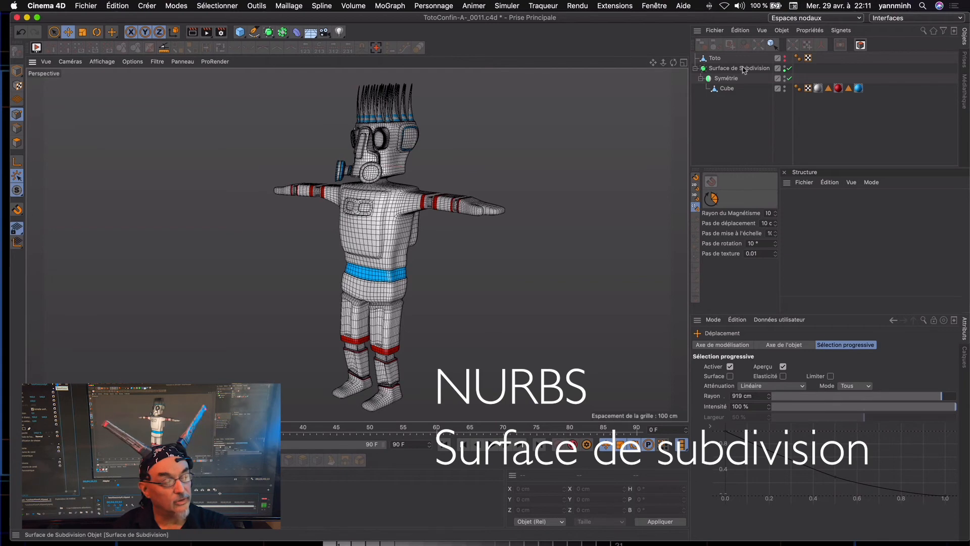
click(86, 7)
click(152, 124)
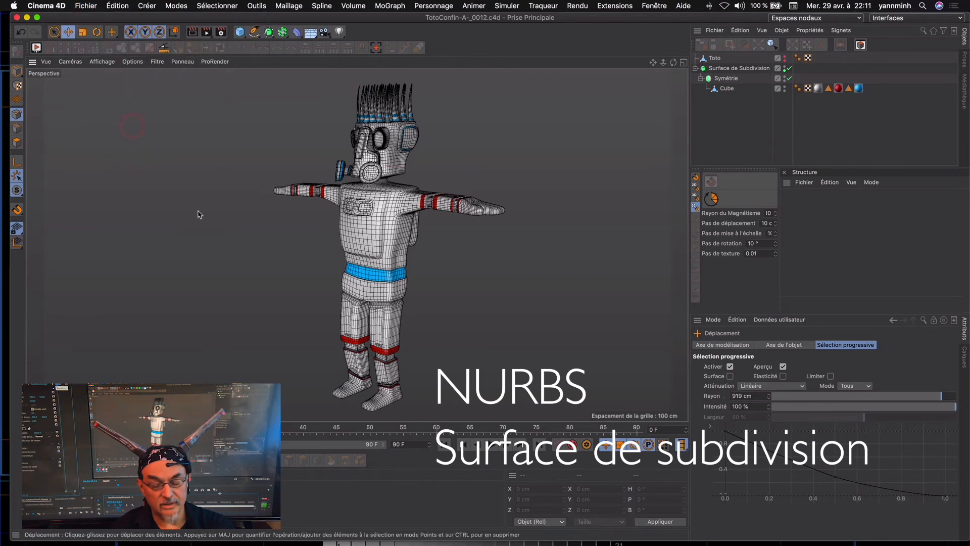
Delete the old Toto, convert the Surface de Subdivision object to editable geometry, and keep only its Cube mesh without the parent null
click(727, 72)
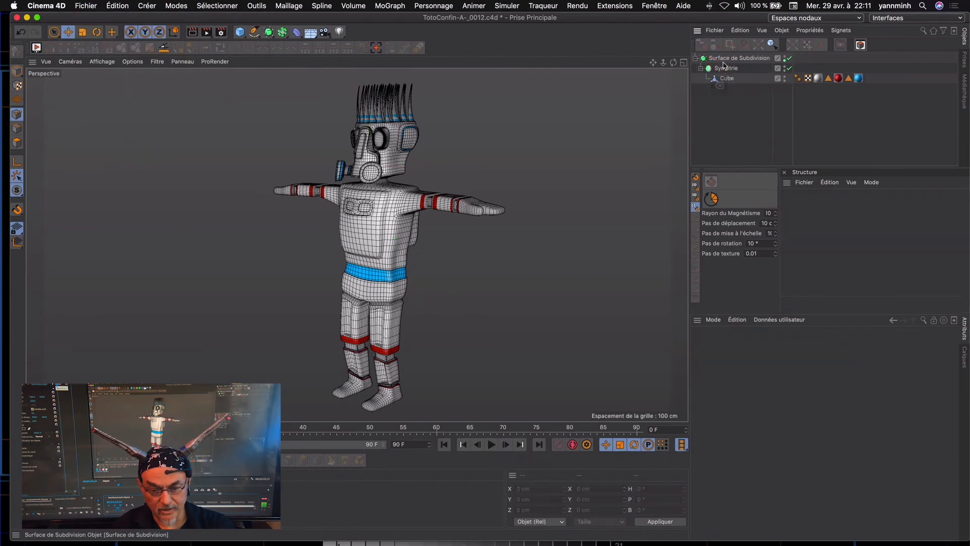
click(19, 51)
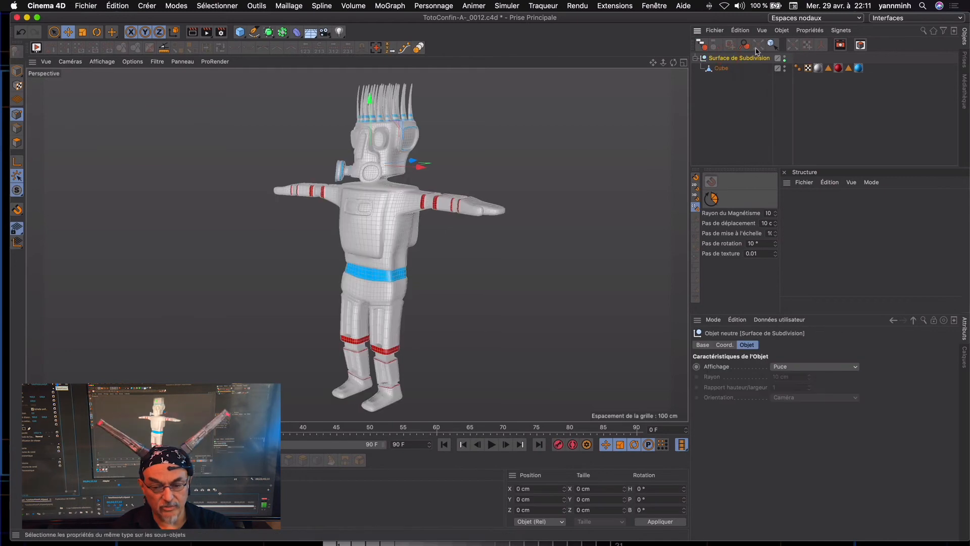
drag(722, 67, 720, 88)
click(731, 58)
key(Delete)
Rename the baked Cube mesh as Toto
double_click(713, 58)
text(Toto)
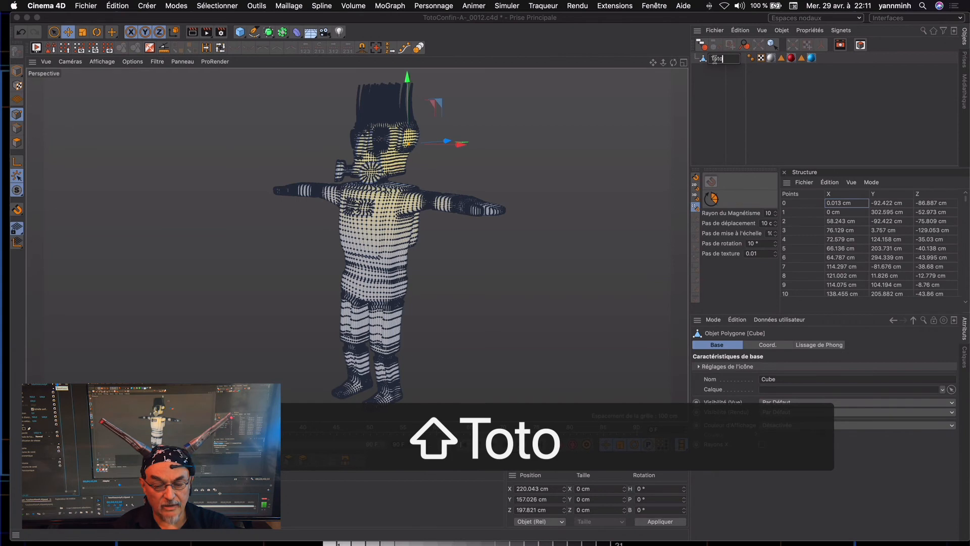
key(Return)
Add a Surface de Subdivision as parent of Toto, with the view and render subdivisions set to 1
alt+click(413, 224)
alt+drag(413, 224, 566, 134)
mouse_move(663, 62)
mouse_down()
mouse_move(484, 287)
mouse_move(655, 55)
mouse_up()
drag(485, 278, 666, 64)
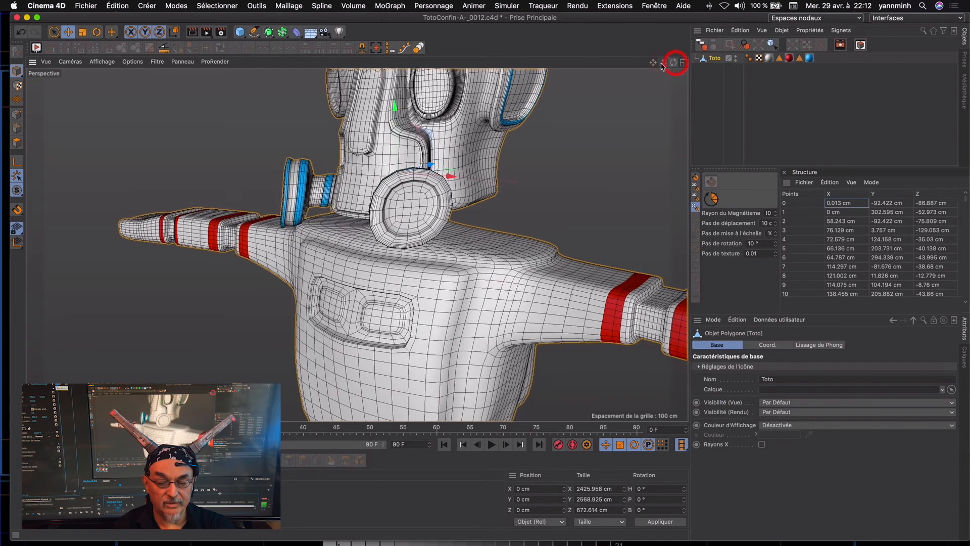
drag(485, 280, 485, 278)
drag(672, 63, 486, 276)
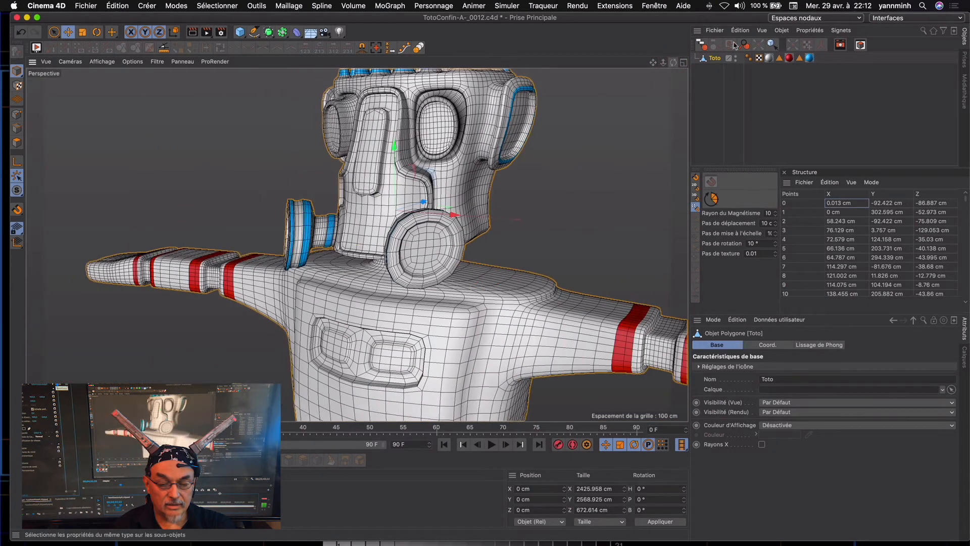
alt+click(269, 31)
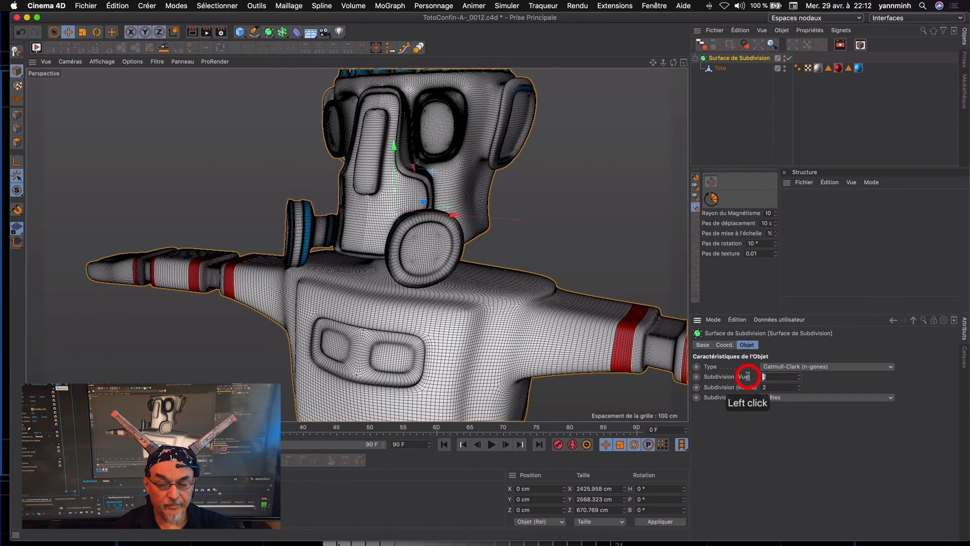
text(1)
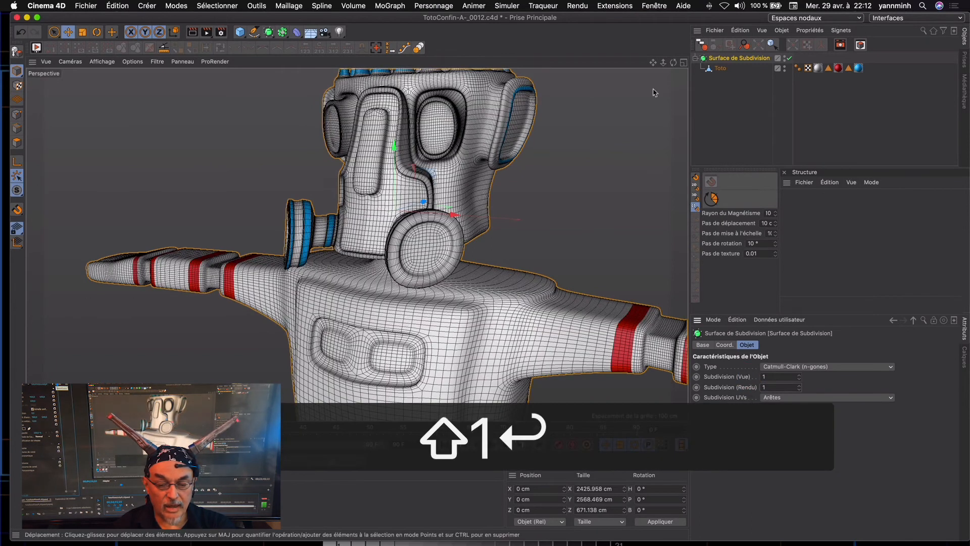
Switch to polygon editing on the Toto mesh and disable soft selection for the move tool
drag(662, 64, 487, 277)
alt+drag(473, 317, 463, 192)
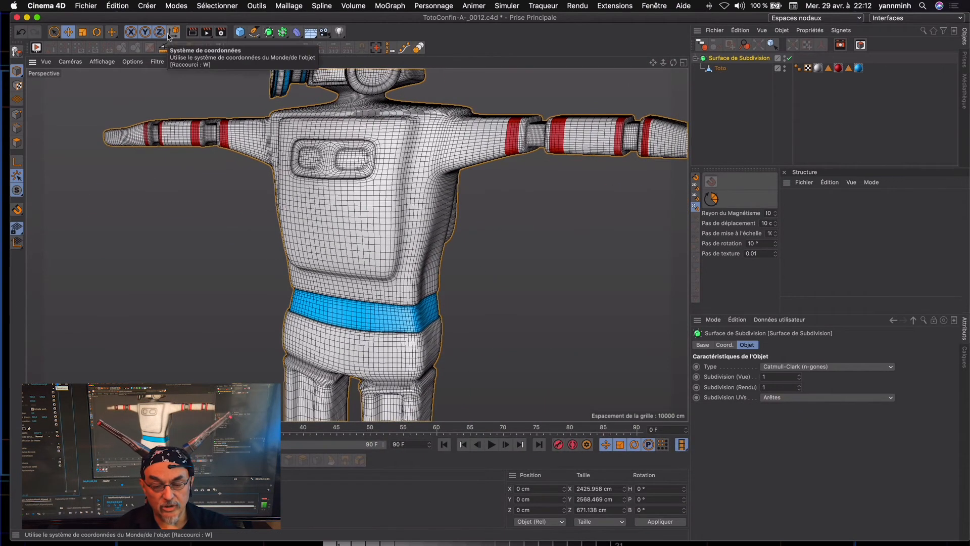
click(223, 7)
click(17, 143)
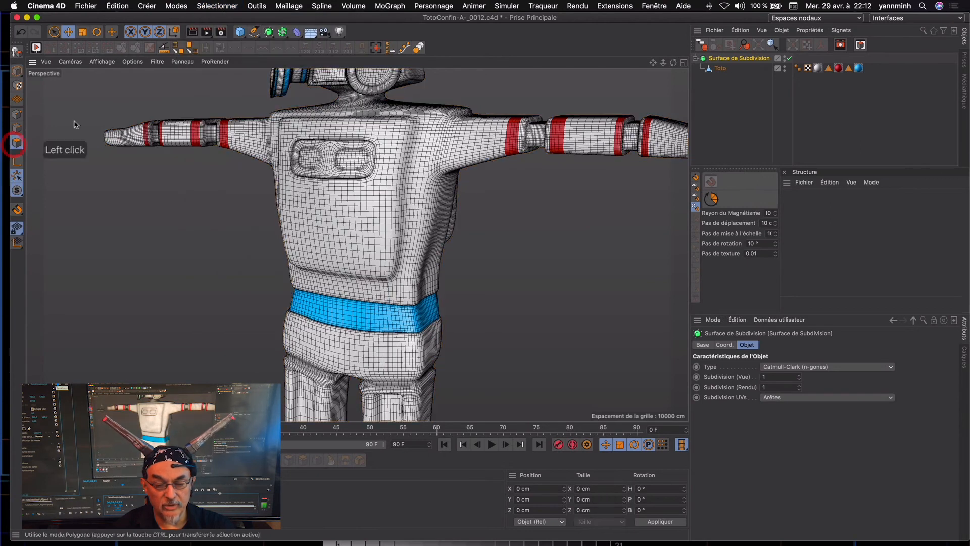
click(729, 71)
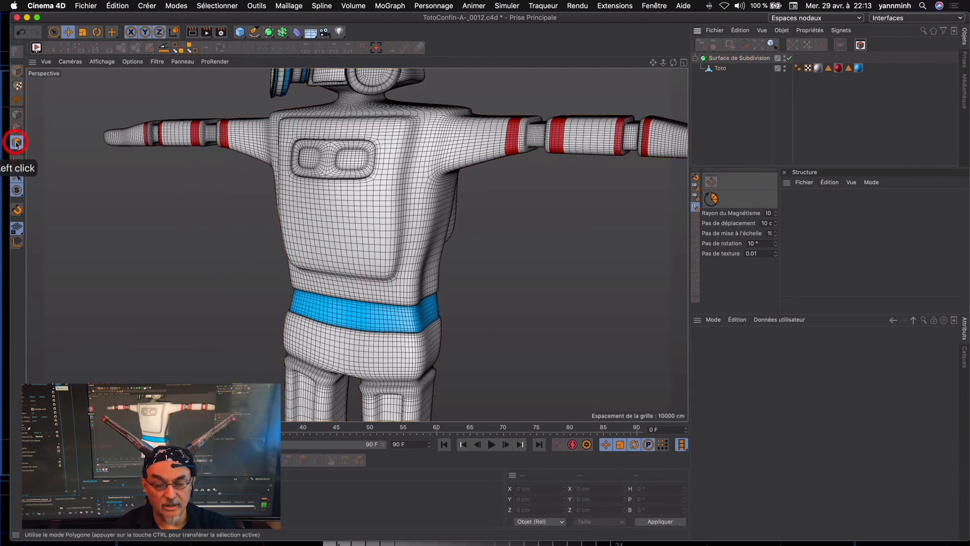
click(721, 69)
alt+drag(404, 258, 415, 273)
click(68, 32)
click(730, 367)
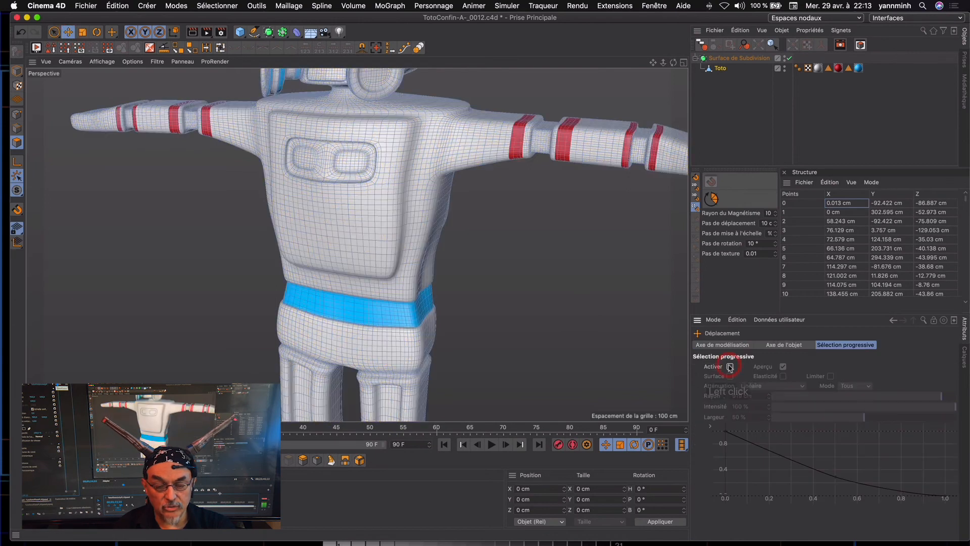
Loop-select the polygons around the blue belt at the waist and extrude them slightly outward
click(220, 48)
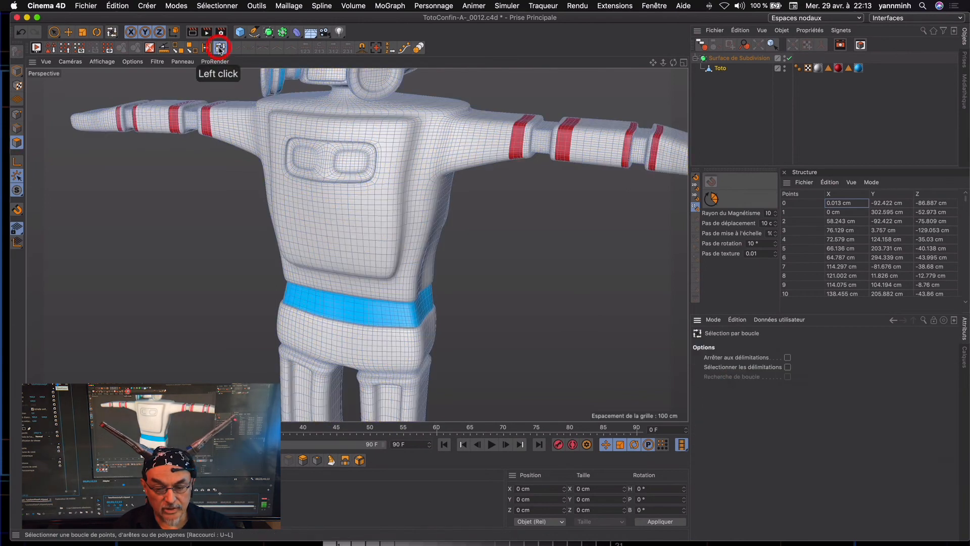
shift+click(345, 306)
shift+click(347, 309)
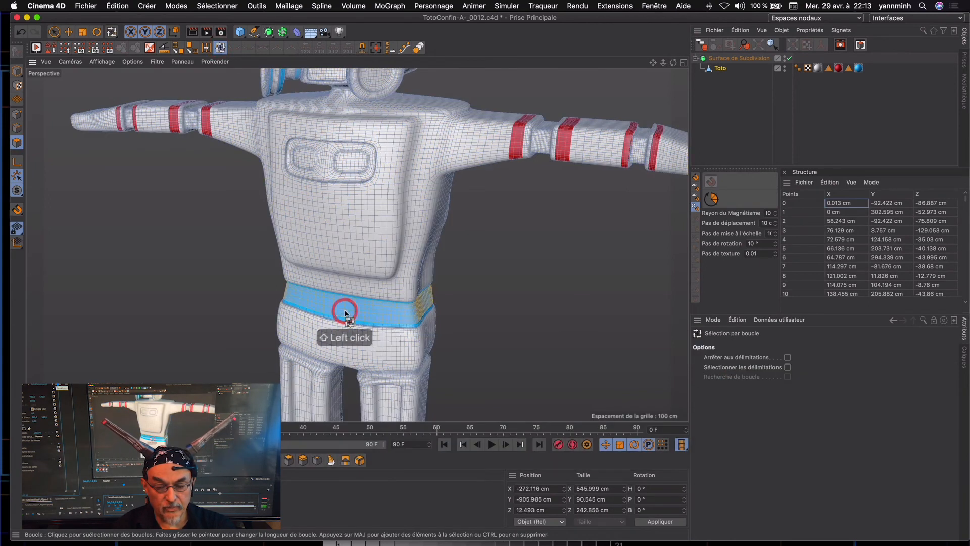
key(d)
click(483, 280)
drag(483, 280, 482, 281)
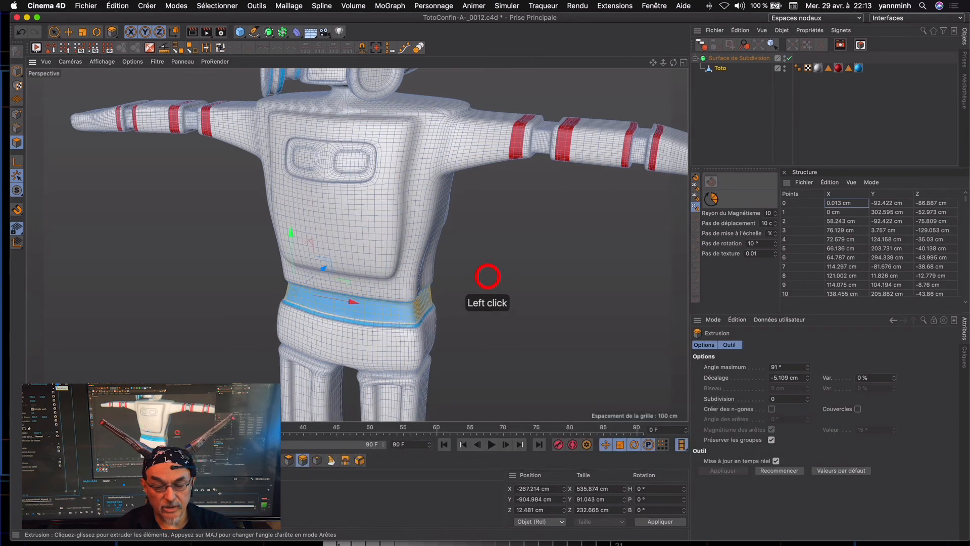
Loop-select the ring of polygons around the top of the character's left thigh, just below the pelvis
mouse_move(345, 312)
alt+mouse_down()
mouse_move(426, 249)
mouse_move(439, 253)
mouse_move(373, 271)
mouse_move(586, 52)
mouse_move(485, 275)
mouse_move(508, 234)
alt+mouse_up()
key(9)
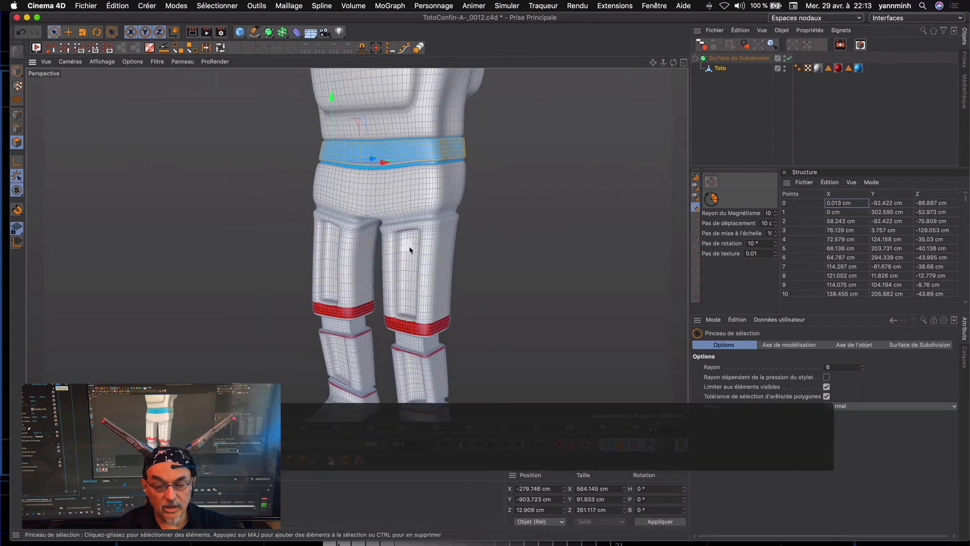
click(410, 247)
mouse_move(409, 253)
mouse_down()
mouse_move(403, 288)
mouse_move(472, 244)
mouse_move(485, 250)
mouse_move(485, 278)
mouse_up()
drag(663, 62, 468, 236)
key(u)
key(l)
click(448, 221)
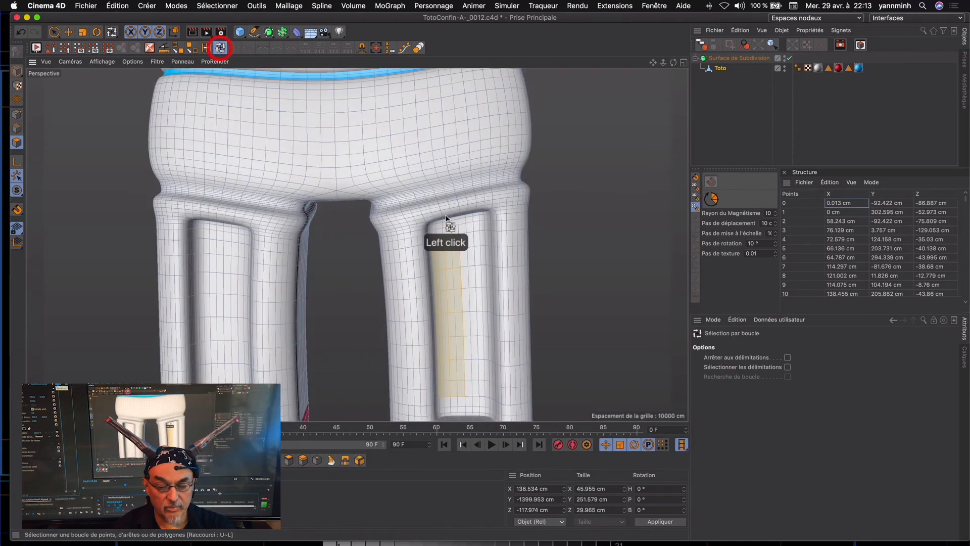
click(420, 212)
Try to extrude the left thigh's loop by -6.45 cm and undo the extrusion
key(d)
drag(481, 279, 484, 279)
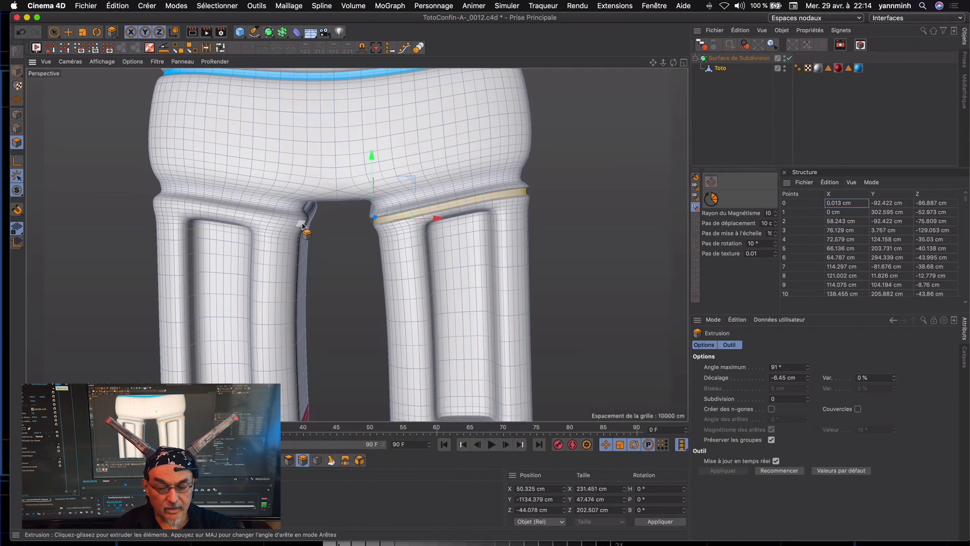
key(cmd+z)
Add the matching loop at the top of the other thigh to the selection and extrude both by -7.148 cm
click(221, 48)
key(shift)
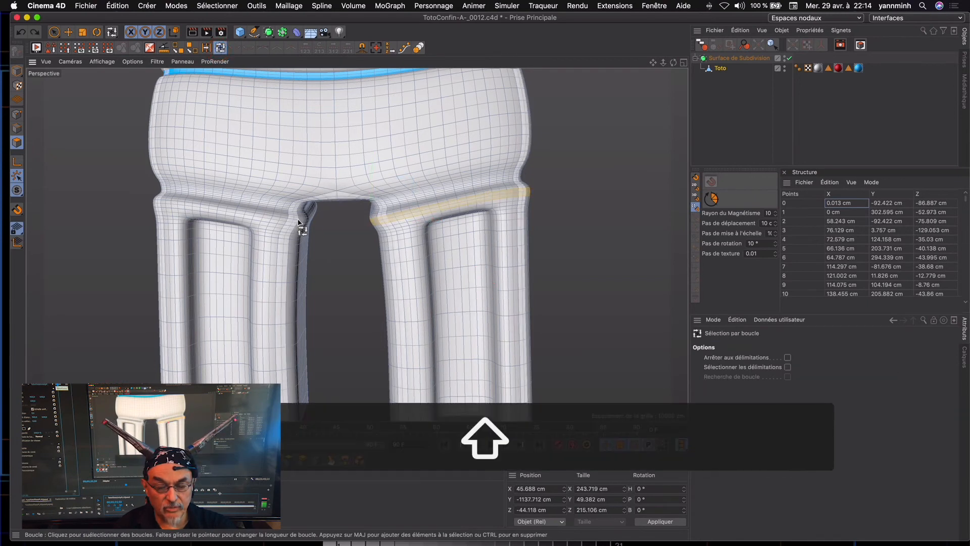
shift+click(300, 224)
key(d)
drag(477, 277, 484, 278)
Try to extrude two polygon loops around each knee joint outward by 4.314 cm, and undo the extrusion
drag(663, 62, 486, 277)
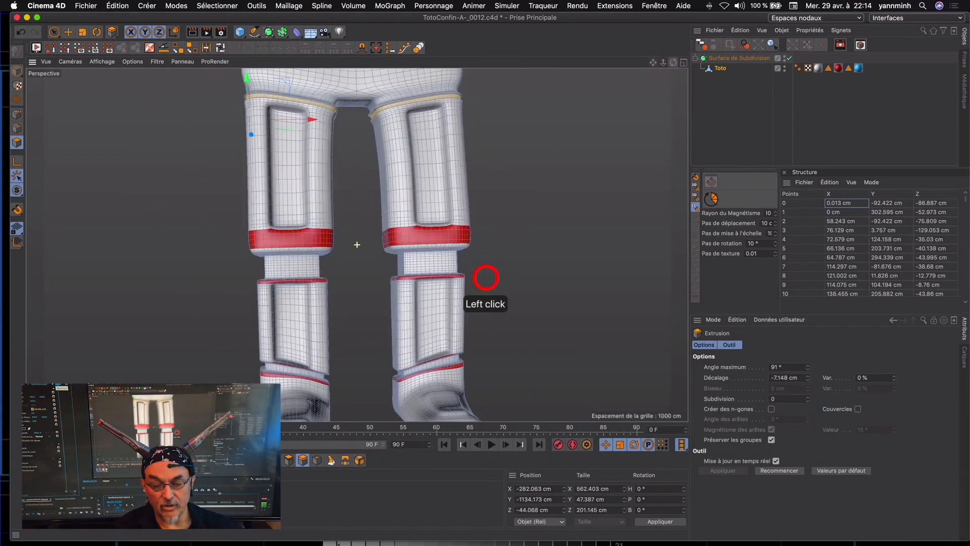
drag(653, 62, 567, 164)
key(d)
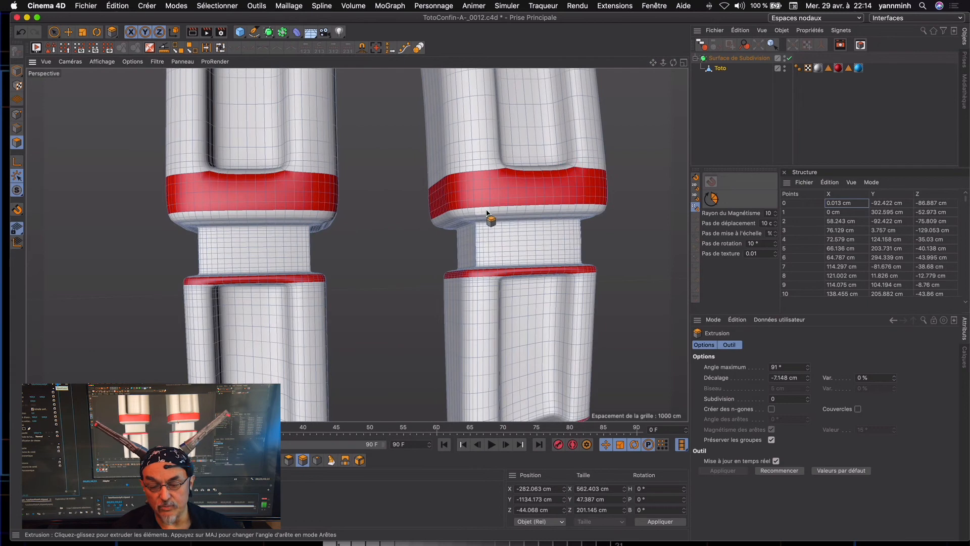
click(221, 48)
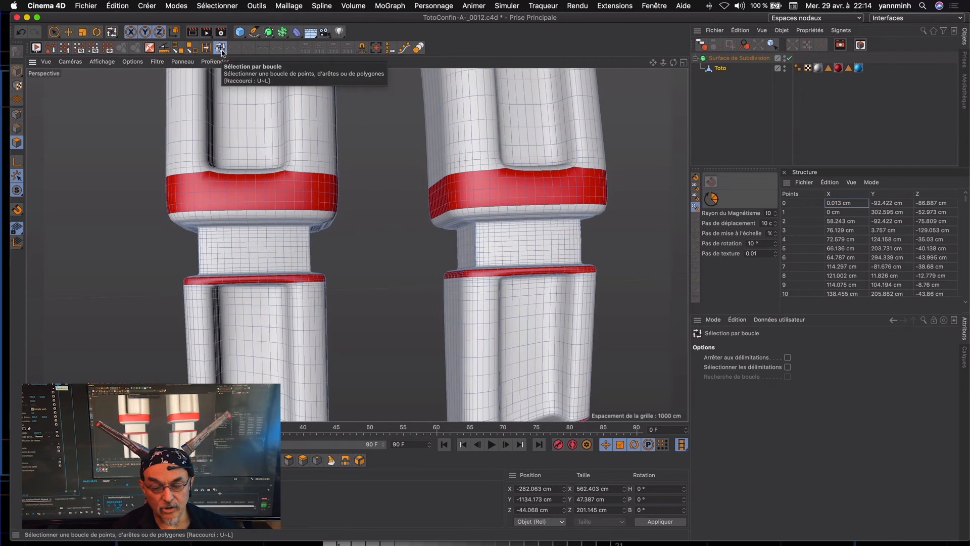
shift+click(491, 190)
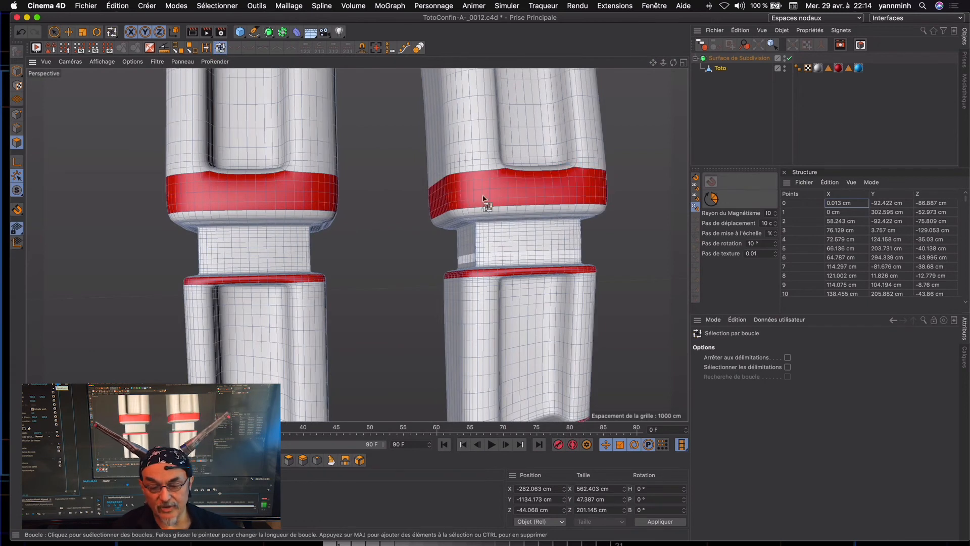
shift+click(489, 232)
shift+click(486, 255)
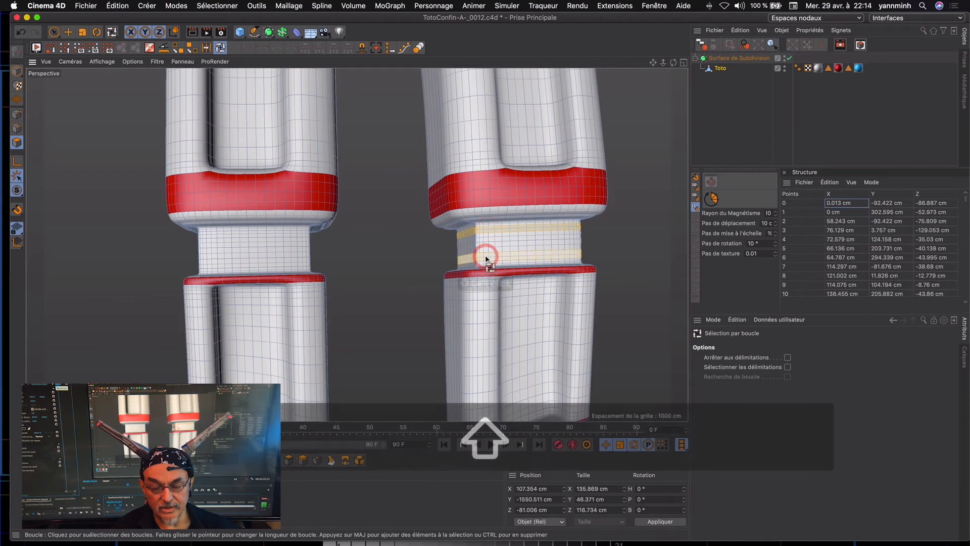
shift+click(297, 234)
shift+click(298, 261)
key(d)
drag(481, 281, 485, 279)
key(super+z)
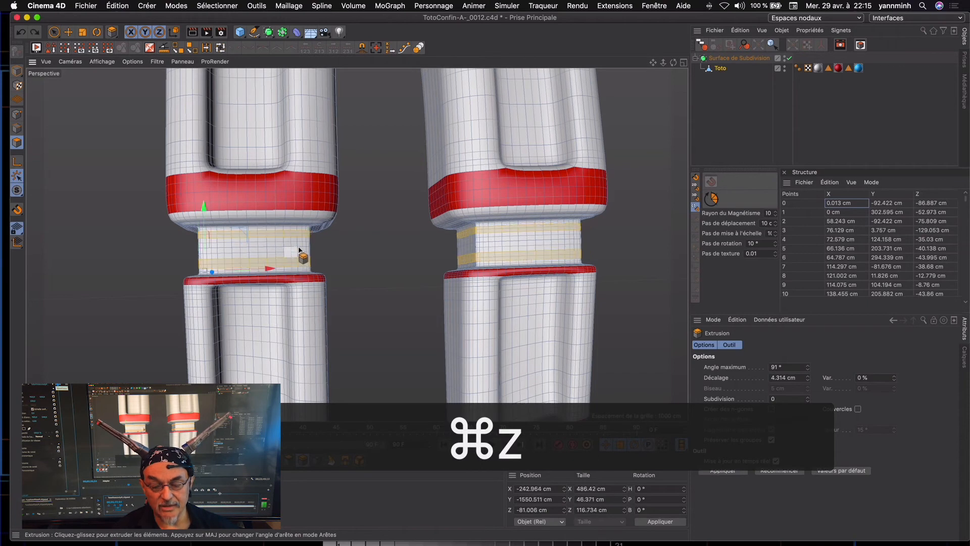
click(220, 48)
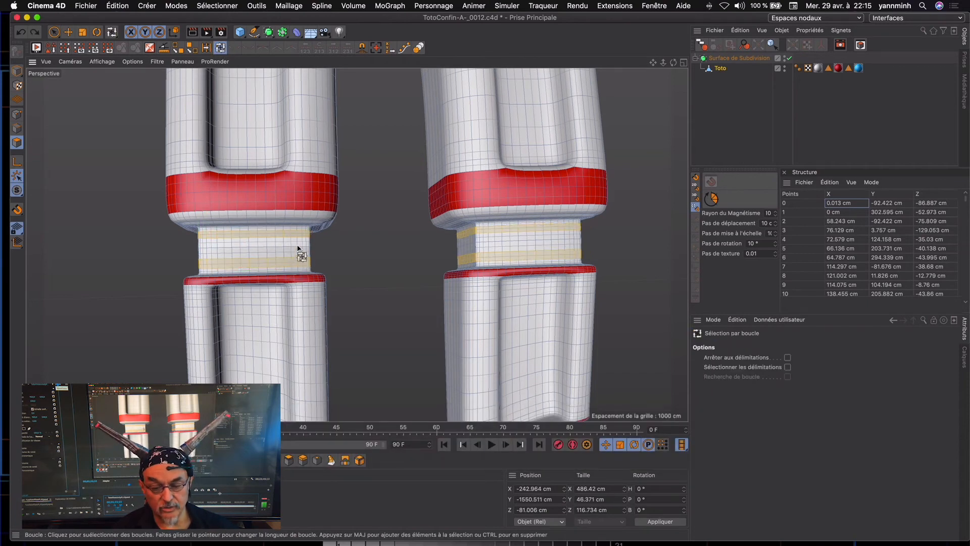
key(shift)
key(cmd+z)
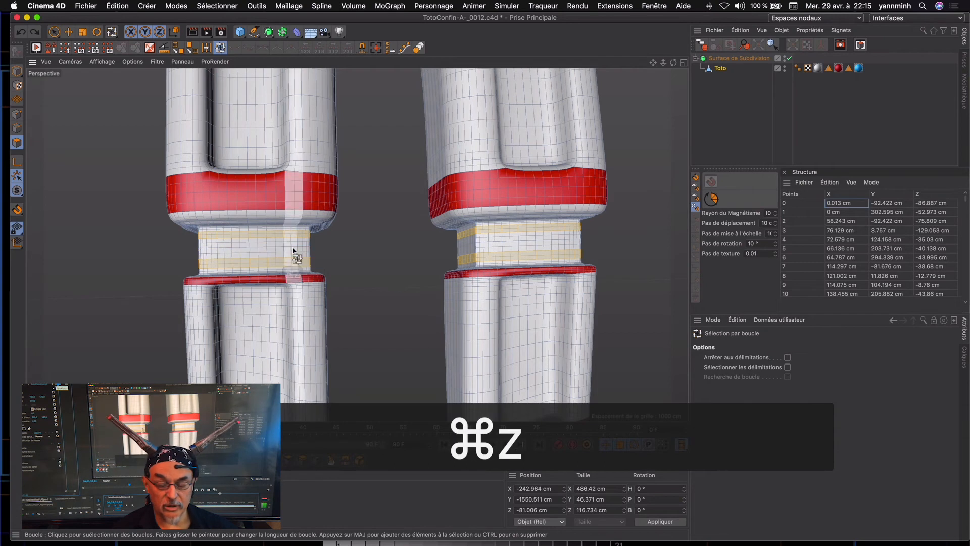
Select three spaced polygon loops around each knee joint and extrude them outward by 4.595 cm
click(294, 252)
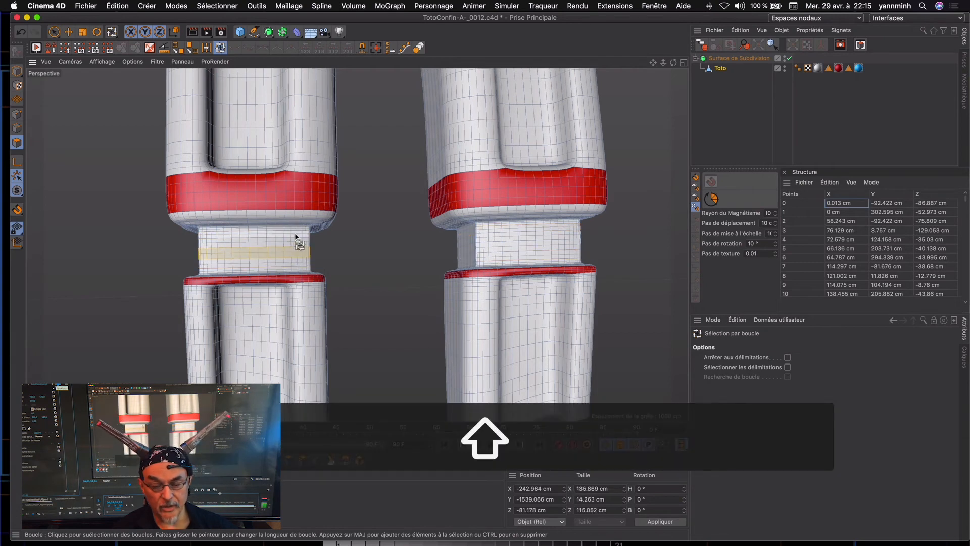
shift+click(282, 270)
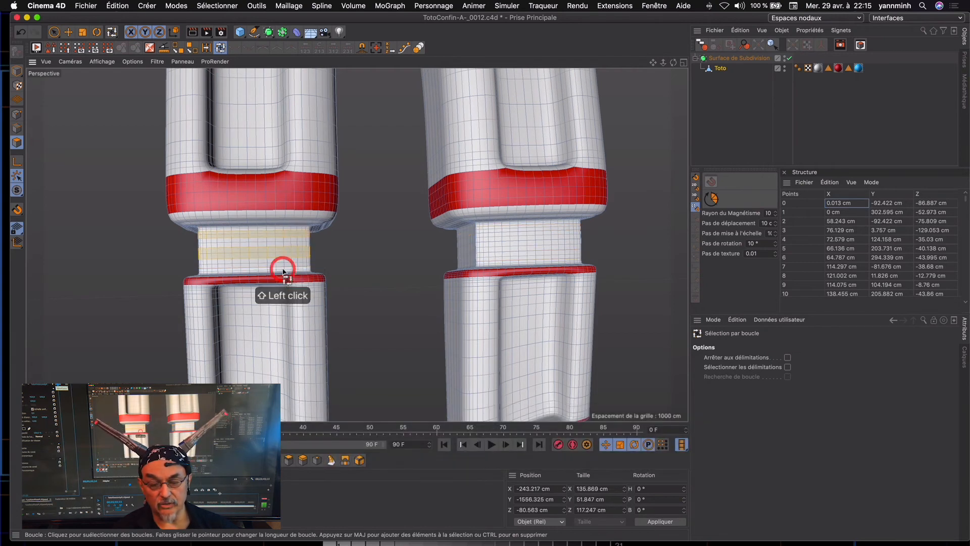
shift+click(478, 231)
shift+click(477, 247)
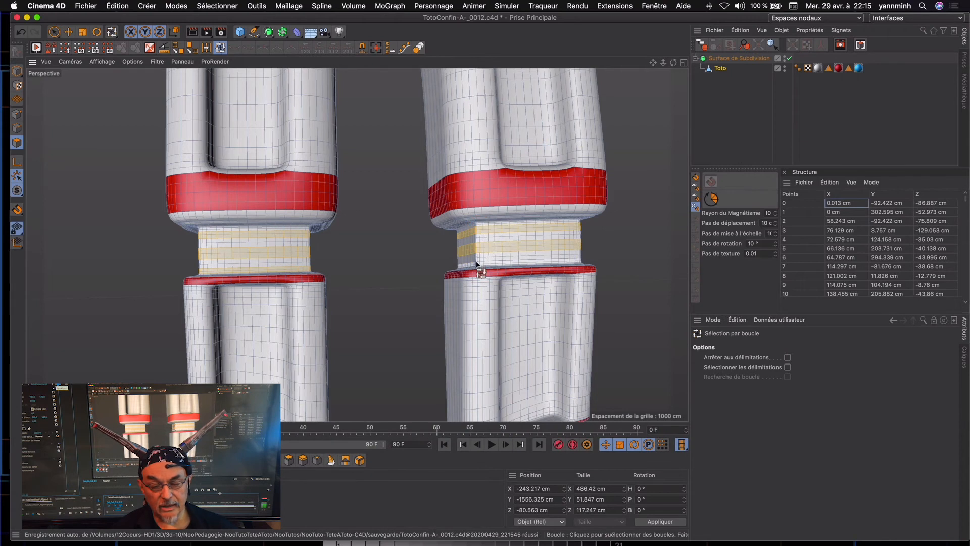
key(d)
drag(484, 277, 488, 277)
Select one polygon loop around each ankle, between the red bands, and extrude both outward by 6.493 cm
alt+drag(501, 217, 439, 241)
drag(653, 62, 489, 250)
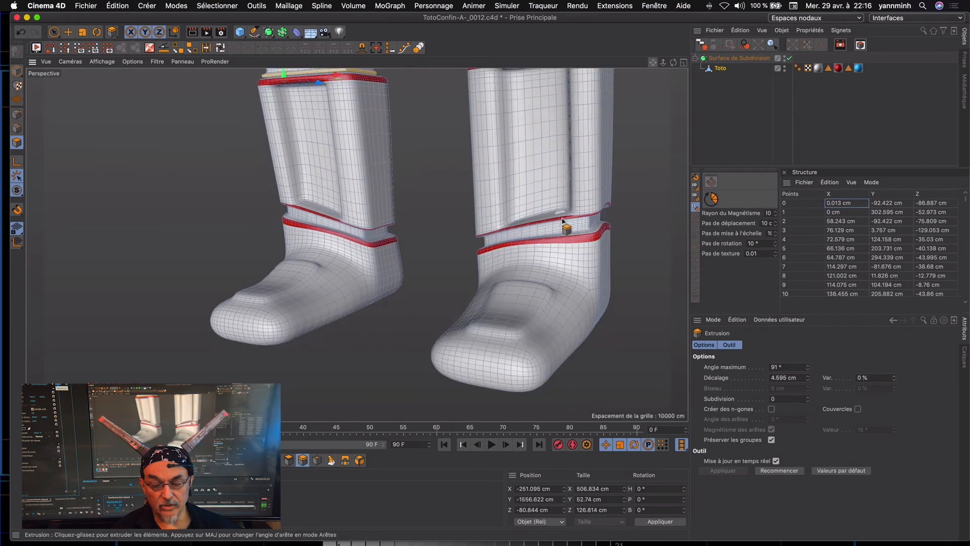
click(220, 48)
click(589, 224)
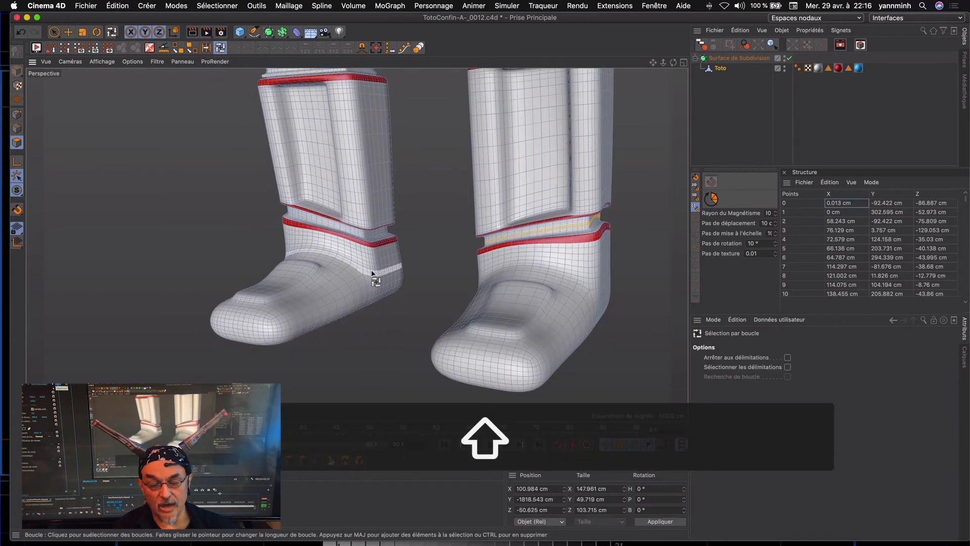
shift+click(363, 236)
key(d)
click(490, 276)
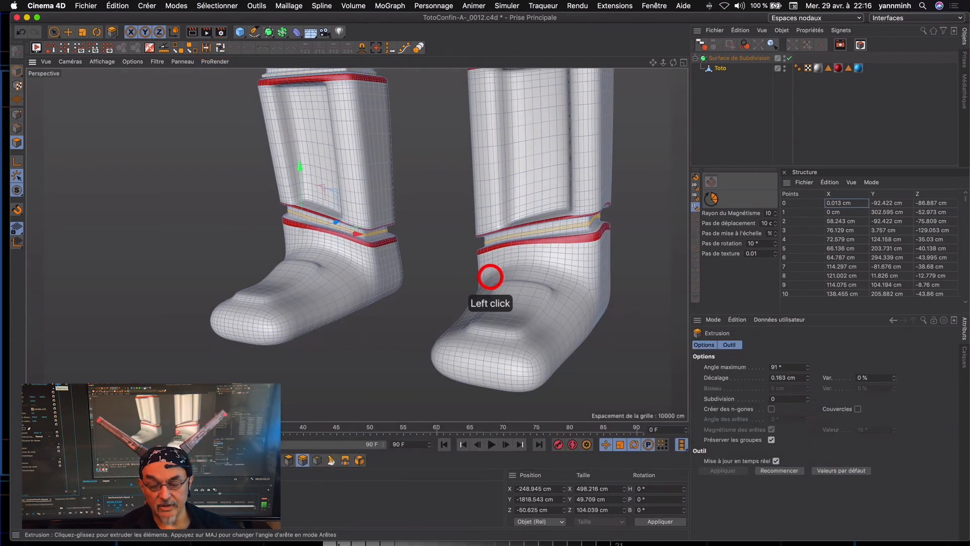
Select spaced polygon loops around one elbow, between the red bands, and one polygon loop around the same arm's wrist
drag(665, 64, 463, 304)
alt+drag(472, 213, 485, 242)
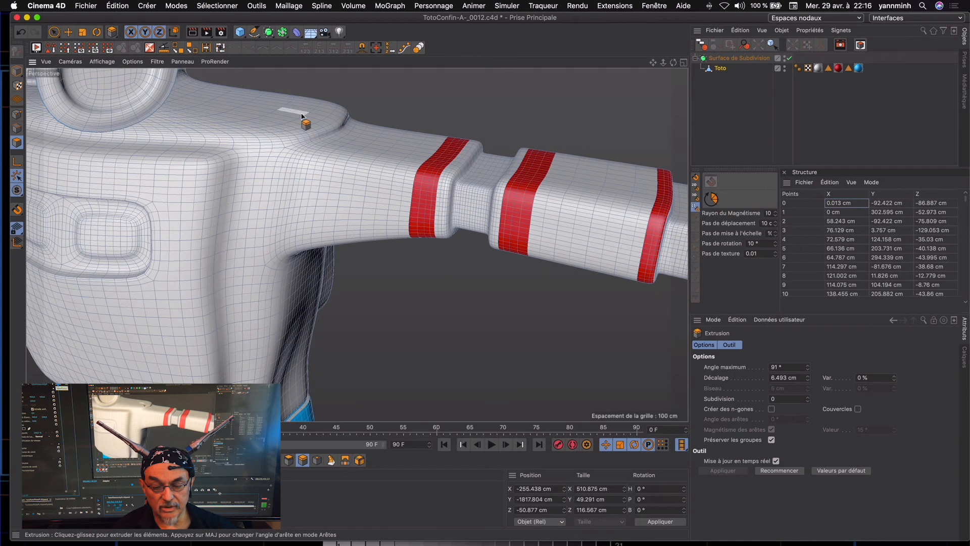
click(220, 47)
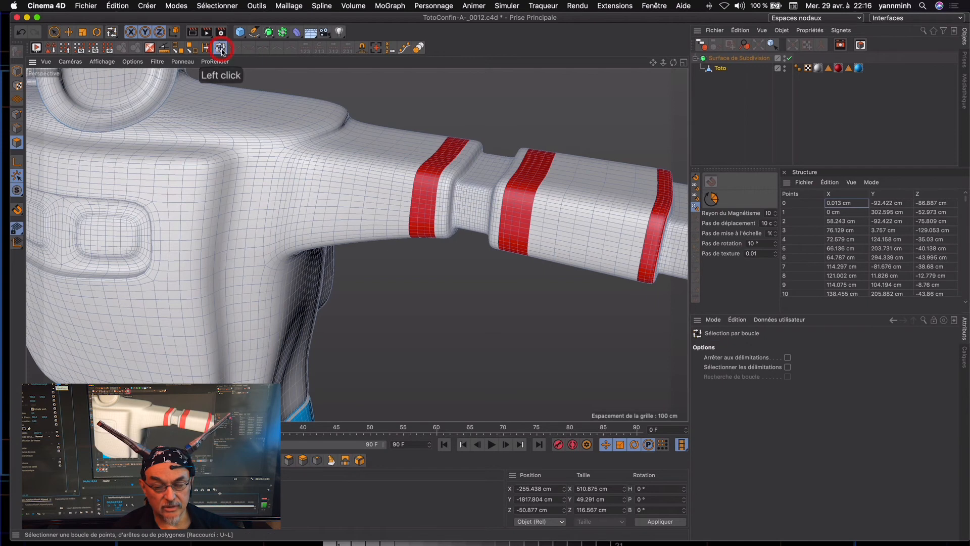
click(463, 191)
shift+click(470, 192)
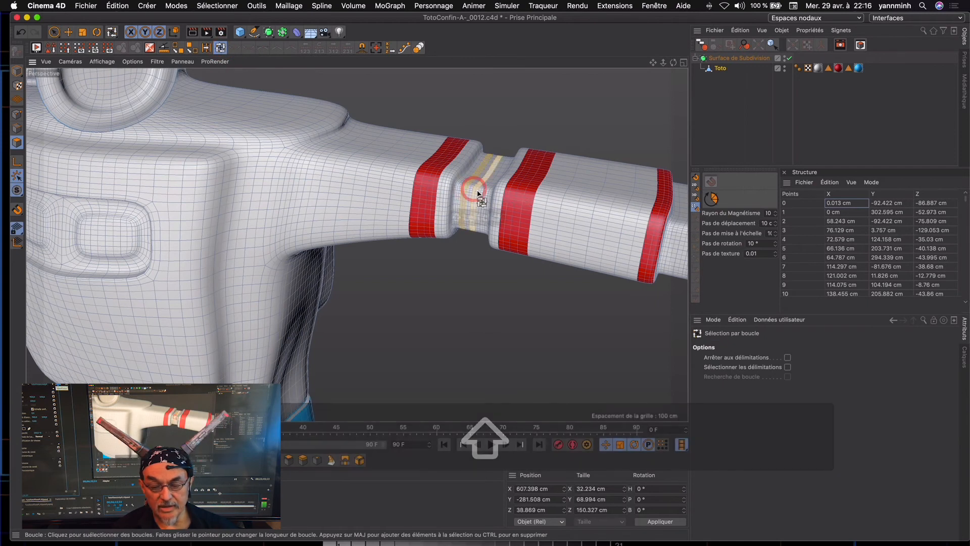
shift+click(484, 193)
drag(654, 65, 503, 28)
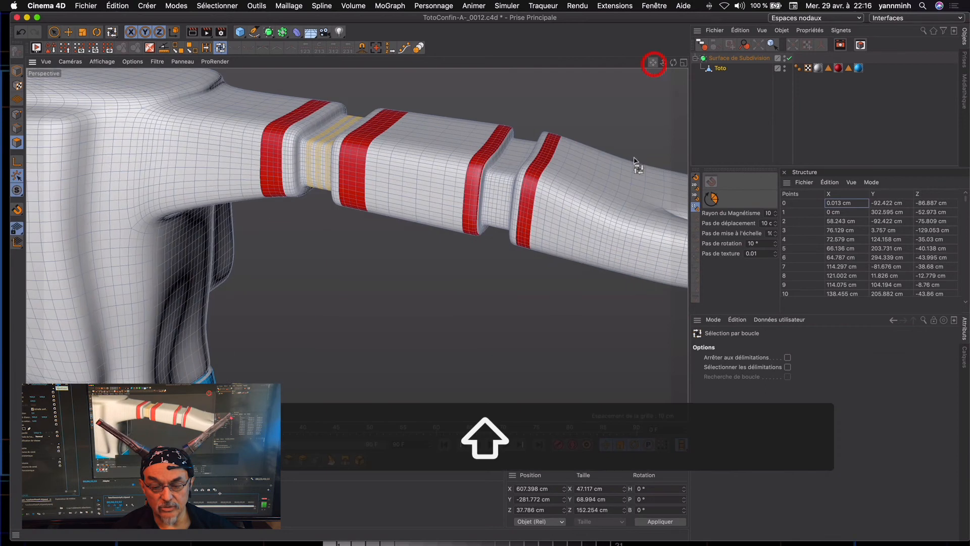
shift+click(499, 179)
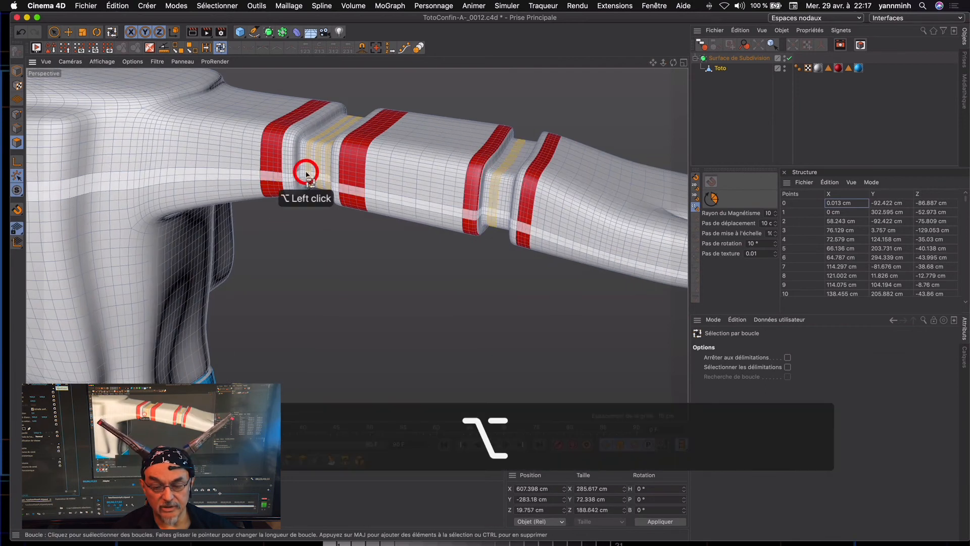
Add the matching polygon loops around the other arm's elbow and wrist to the selection
alt+drag(307, 176, 310, 147)
drag(653, 62, 371, 166)
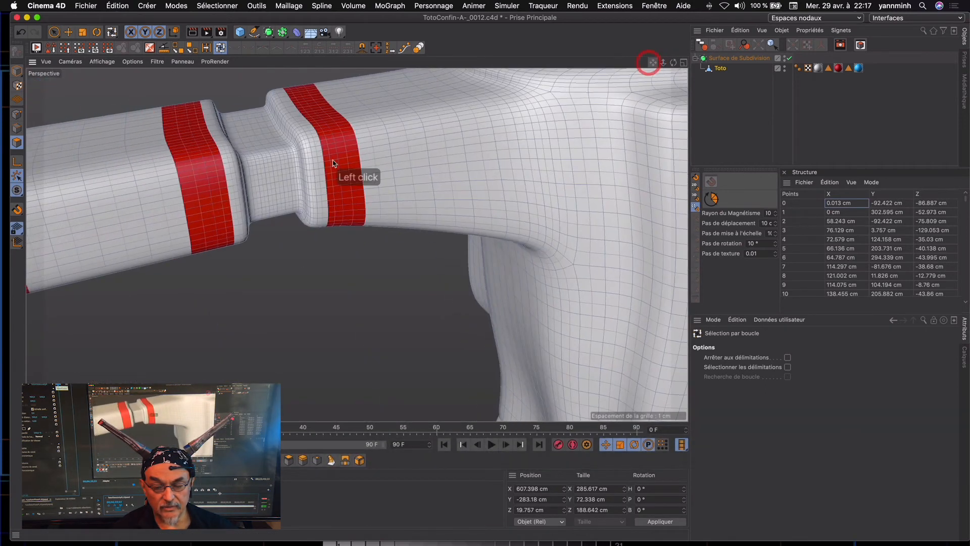
shift+click(267, 152)
drag(653, 62, 384, 177)
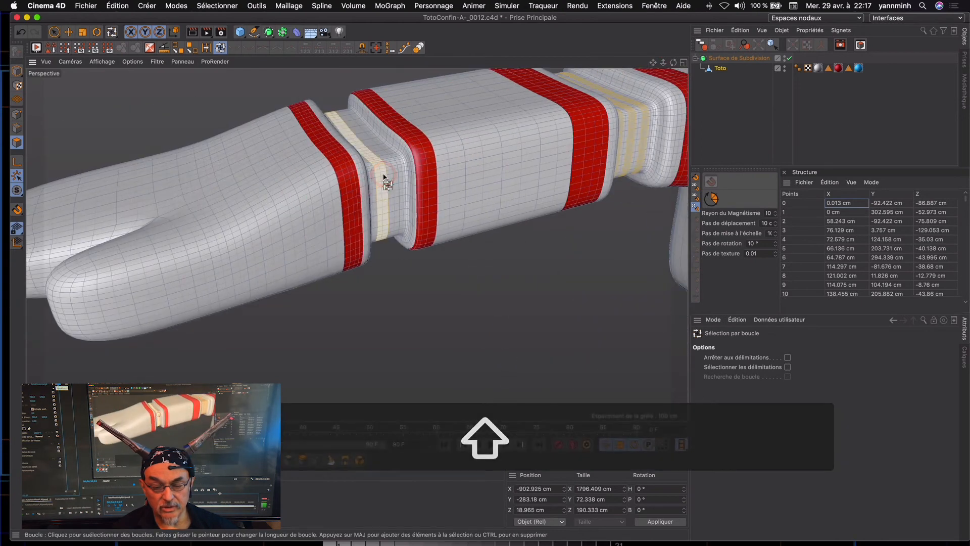
Extrude the selected elbow and wrist loops on both arms outward by 6.034 cm
key(d)
drag(485, 215, 486, 277)
drag(663, 62, 482, 276)
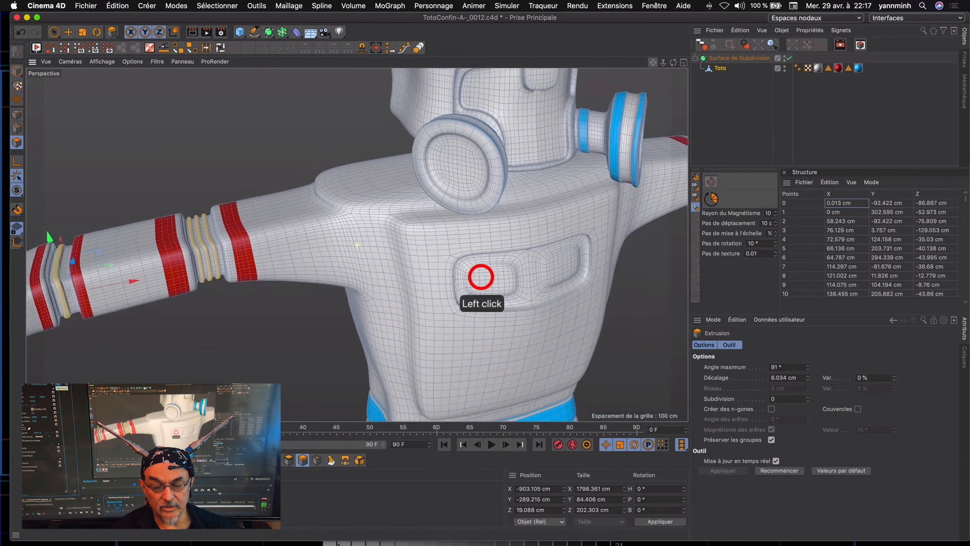
drag(673, 62, 480, 275)
Try to extrude a vertical strip of polygons in the mask's central panel by -8.327 cm, and undo the extrusion
mouse_move(674, 62)
mouse_down()
mouse_move(485, 278)
mouse_move(573, 75)
mouse_up()
click(54, 33)
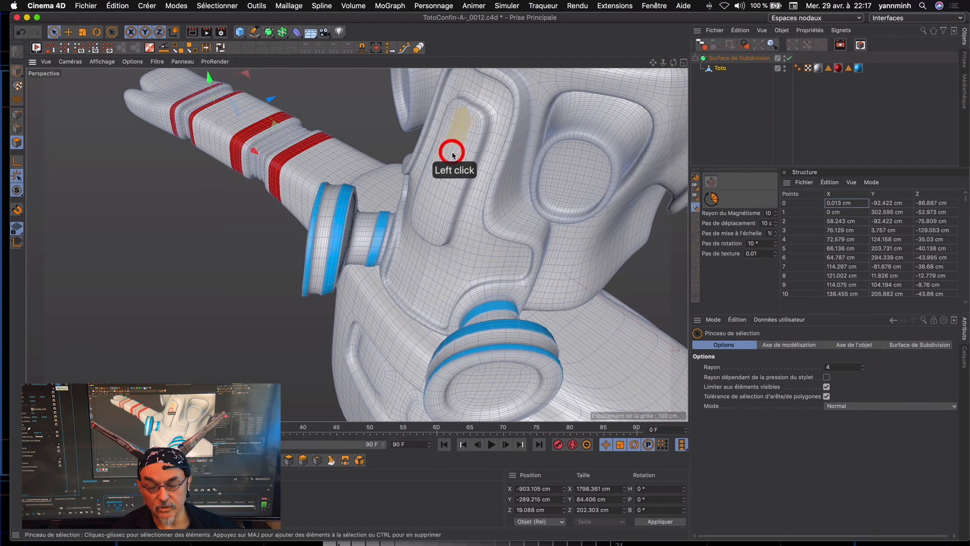
key(d)
drag(477, 281, 500, 133)
key(super+z)
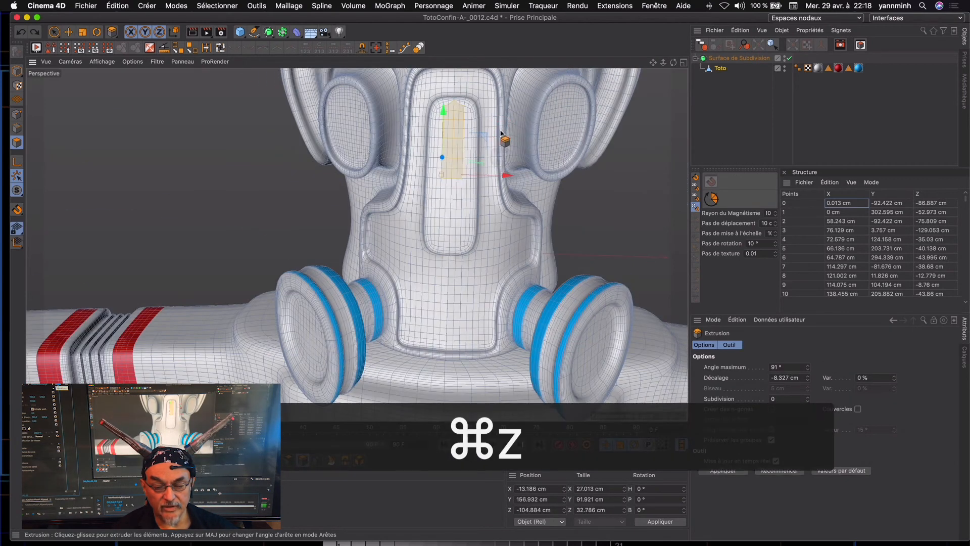
Reselect a vertical polygon strip in the central mask panel, try extruding it by -4.144 cm, and undo the extrusion
click(454, 147)
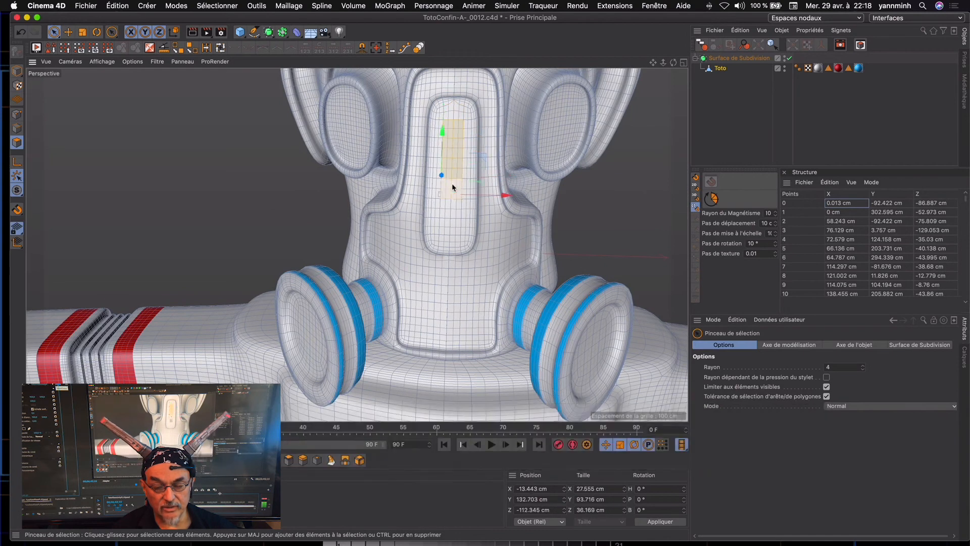
key(d)
click(456, 152)
drag(456, 154, 476, 285)
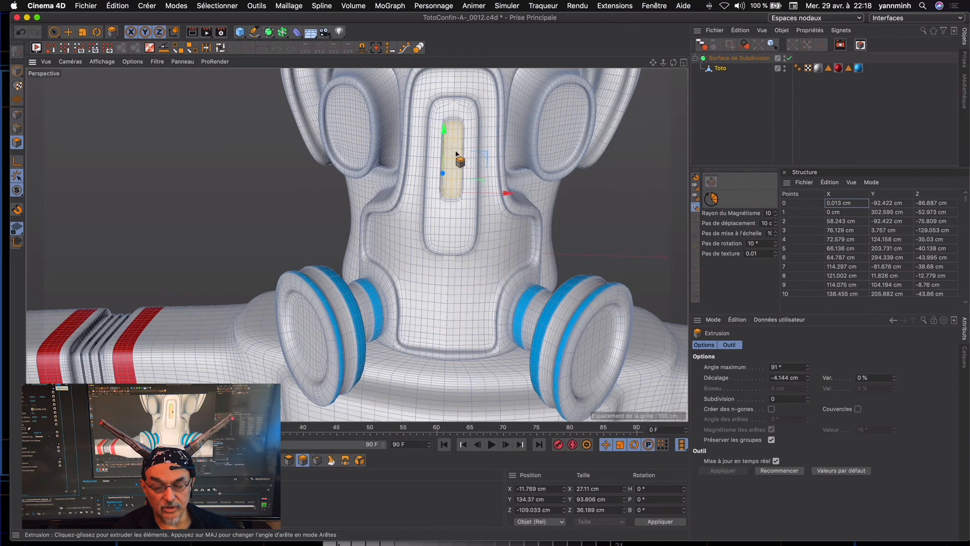
key(super+z)
Try an inner extrusion on the mask's central panel, and undo the resulting changes
key(u)
key(i)
click(455, 151)
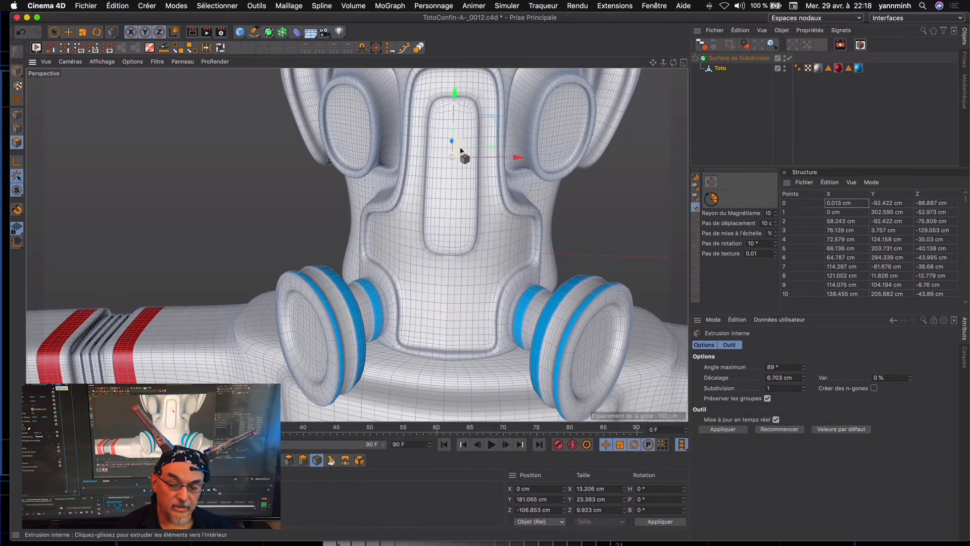
key(space)
click(455, 193)
key(super+z)
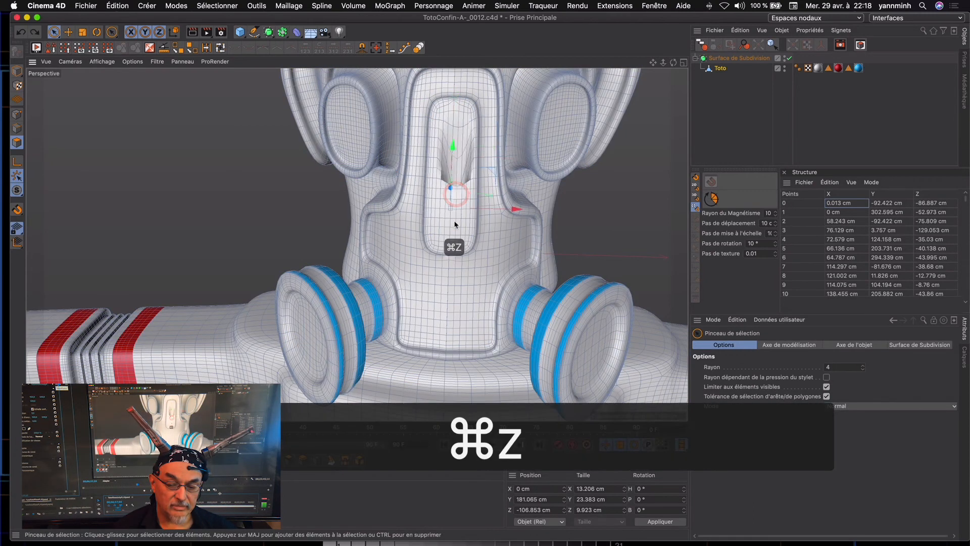
Select a narrow vertical polygon strip in the lower half of the mask's central panel and extrude it into a small slot
click(450, 210)
key(i)
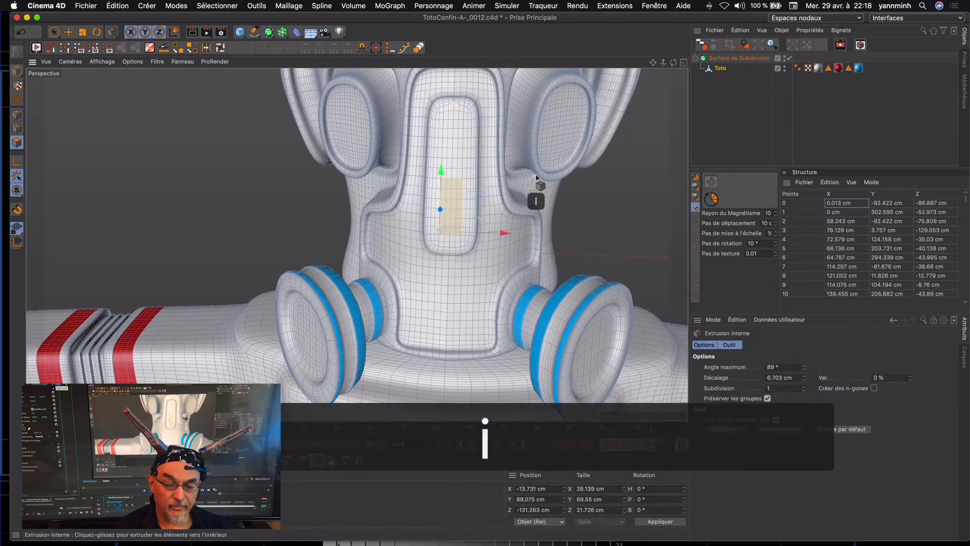
key(d)
alt+drag(480, 284, 411, 193)
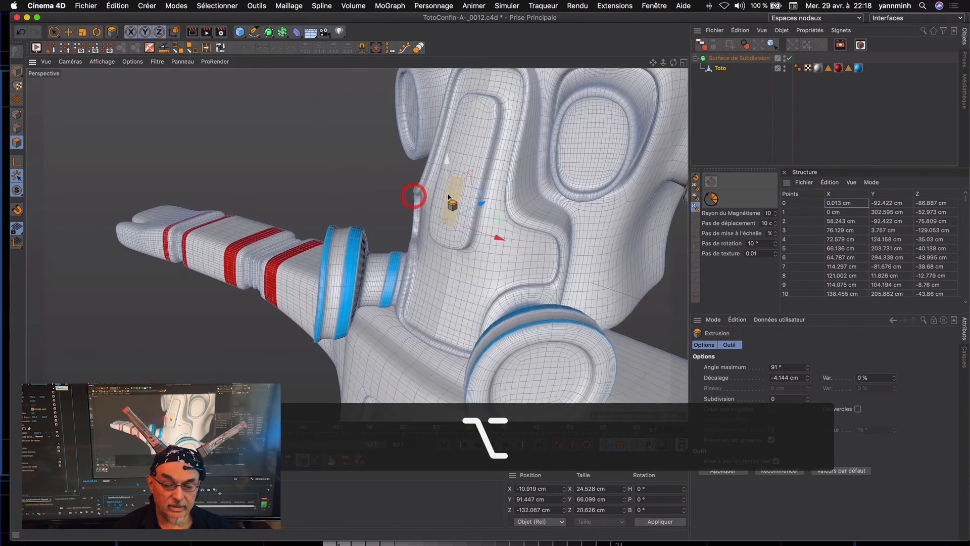
click(474, 286)
drag(481, 281, 480, 281)
alt+drag(562, 204, 610, 191)
Select the polygon area below the mask's central panel and iron its mesh with a 180° angle at 50 %
key(space)
click(503, 308)
mouse_move(503, 308)
alt+mouse_down()
mouse_move(520, 385)
mouse_move(535, 316)
mouse_move(556, 319)
mouse_move(520, 329)
alt+mouse_up()
mouse_move(481, 289)
mouse_down()
mouse_move(508, 310)
mouse_move(485, 344)
mouse_up()
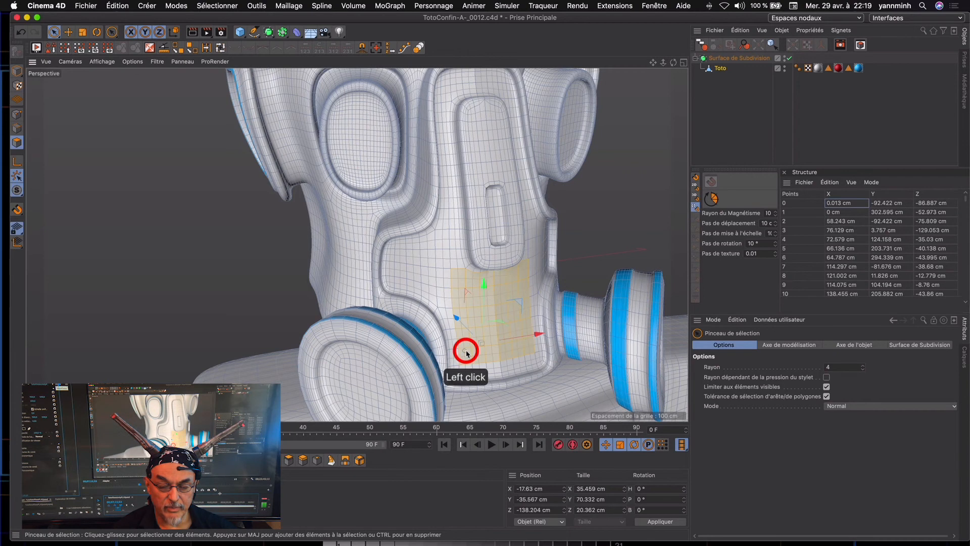
key(m)
key(g)
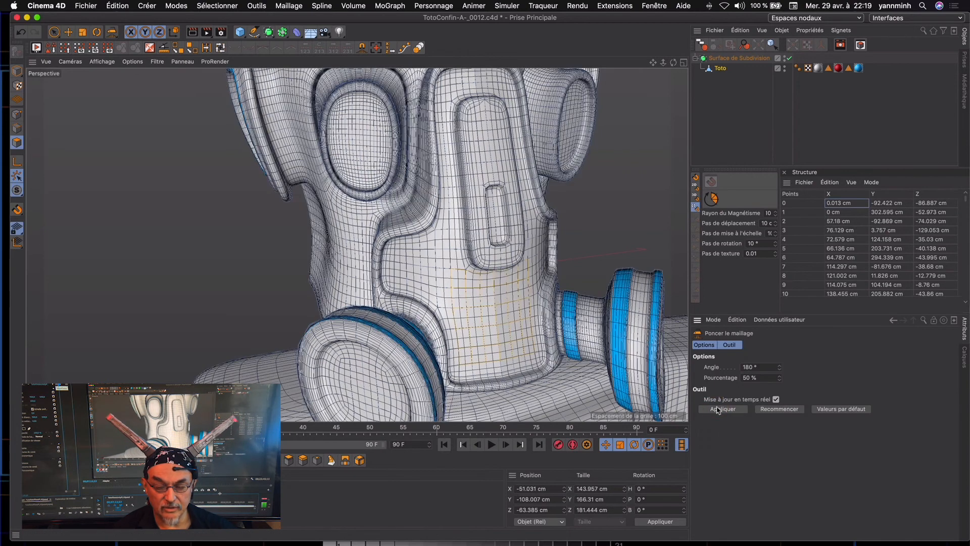
alt+drag(553, 342, 465, 389)
Select a smaller rectangular polygon patch on the mask, below the central panel
key(space)
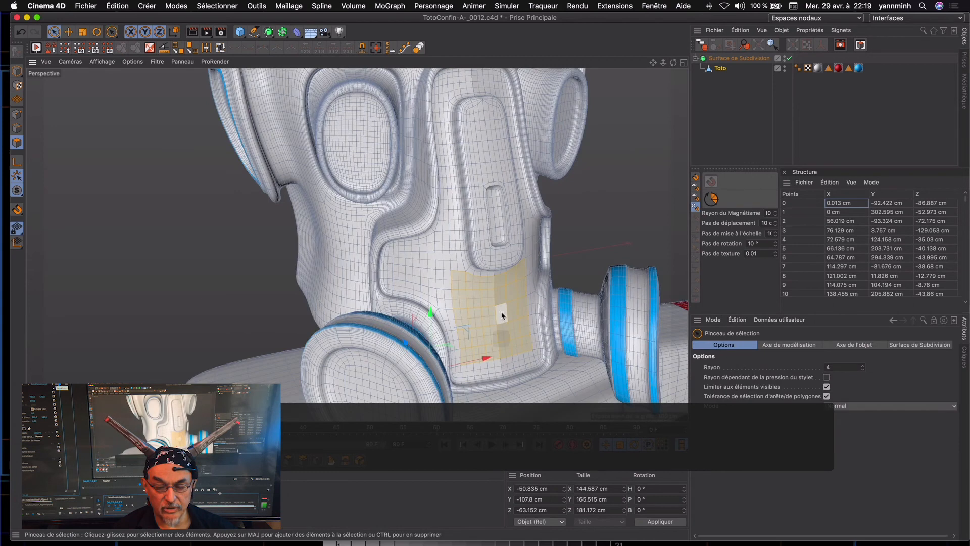
click(477, 327)
alt+drag(523, 329, 469, 258)
Try to inset the rectangular mask patch by 3.04 cm with an inner extrusion
key(i)
drag(480, 219, 556, 283)
scroll(486, 277, up, 5)
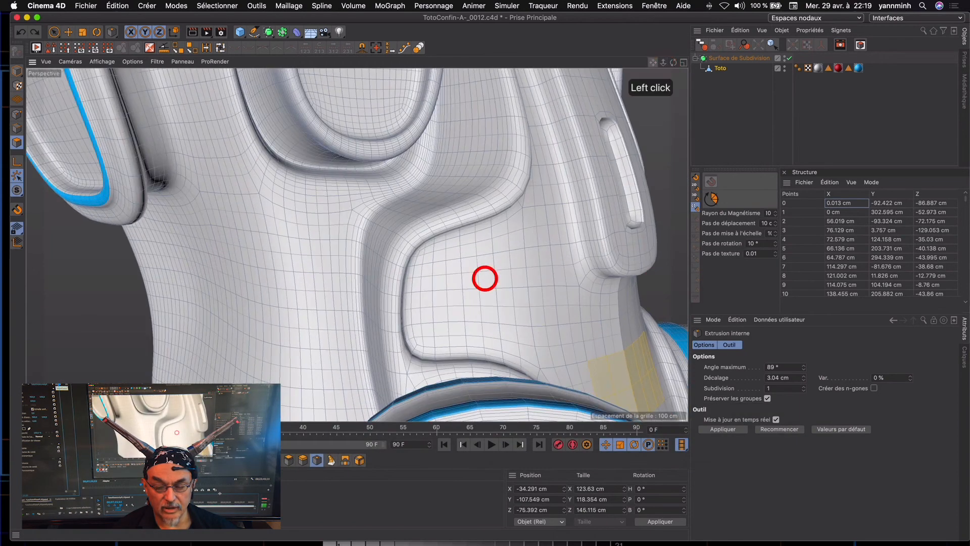
Add the missing side polygons to the selection to complete the rectangular patch below the mask's central panel
drag(651, 60, 650, 59)
alt+drag(480, 275, 316, 256)
drag(663, 63, 502, 271)
click(54, 32)
shift+click(364, 307)
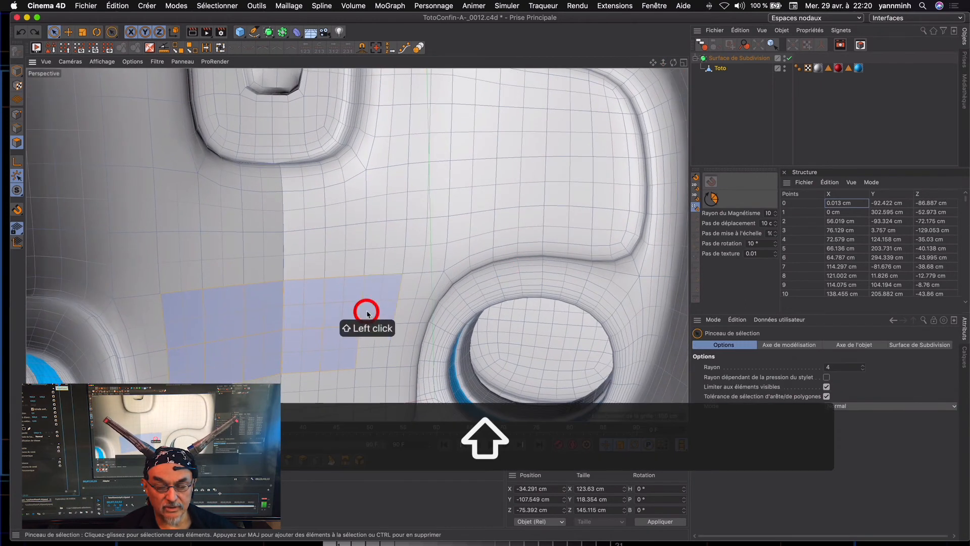
alt+drag(309, 320, 277, 310)
Select all the points of the character mesh and optimize it to merge duplicate points
click(17, 114)
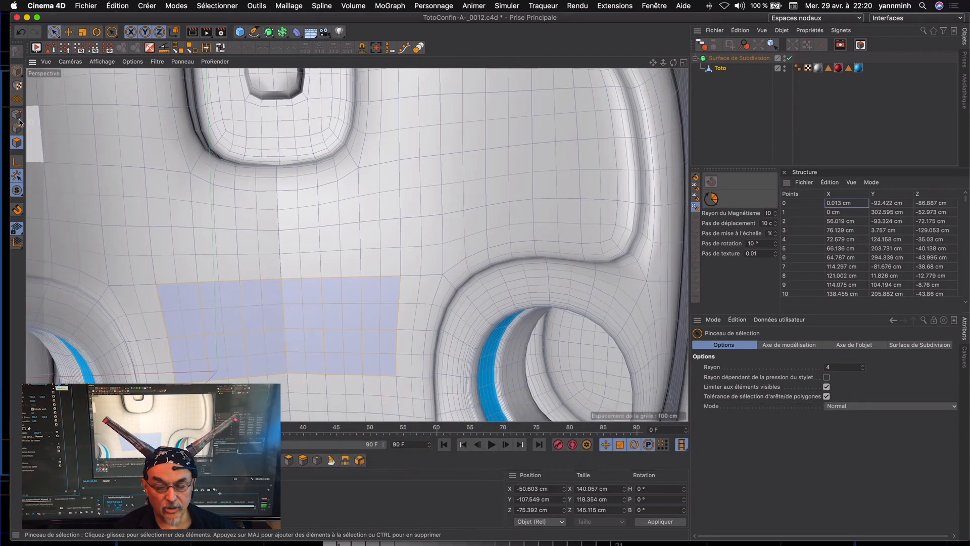
key(super+a)
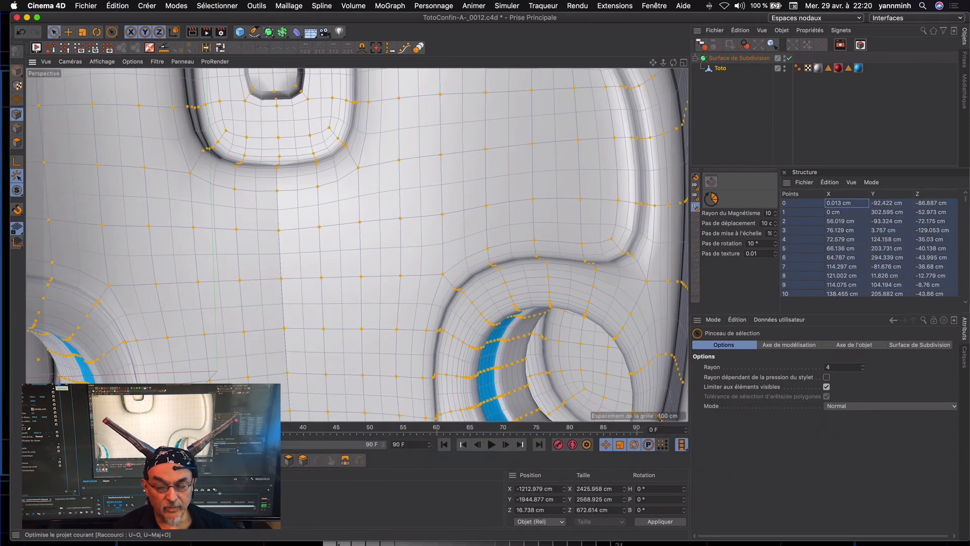
key(u)
key(shift+o)
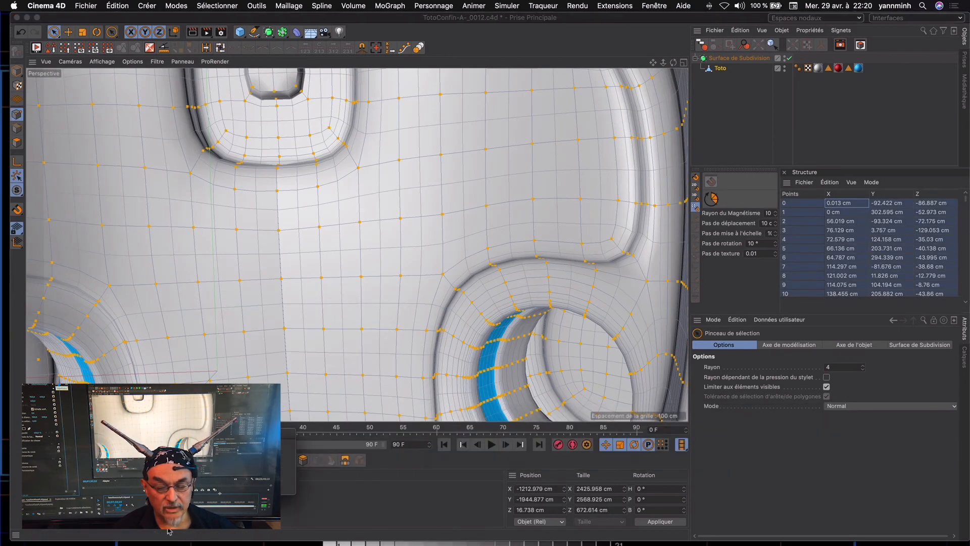
key(shift)
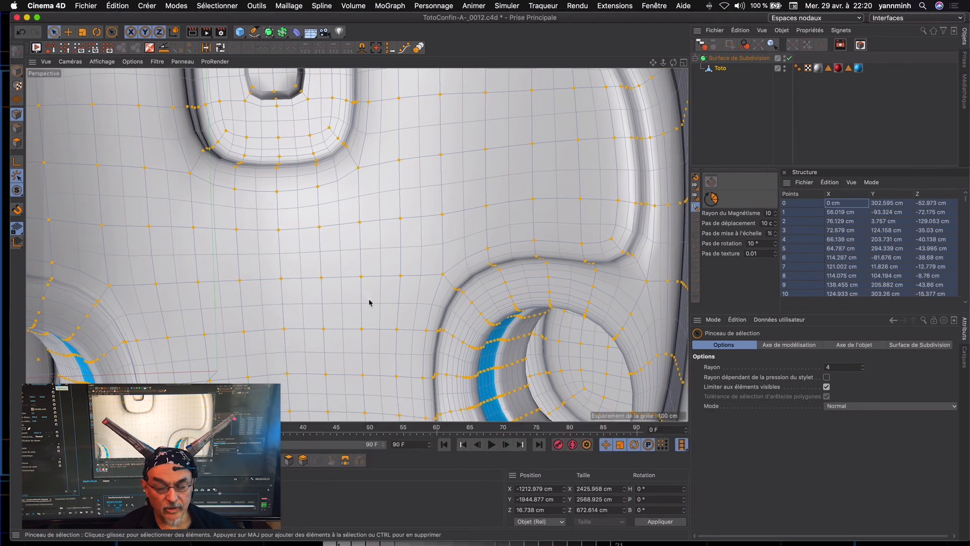
Examine the optimized mesh around the face, crotch and hair, undoing and redoing the optimization to compare
alt+drag(359, 256, 106, 321)
drag(663, 66, 485, 257)
drag(663, 63, 498, 268)
alt+drag(562, 283, 557, 247)
key(super+z)
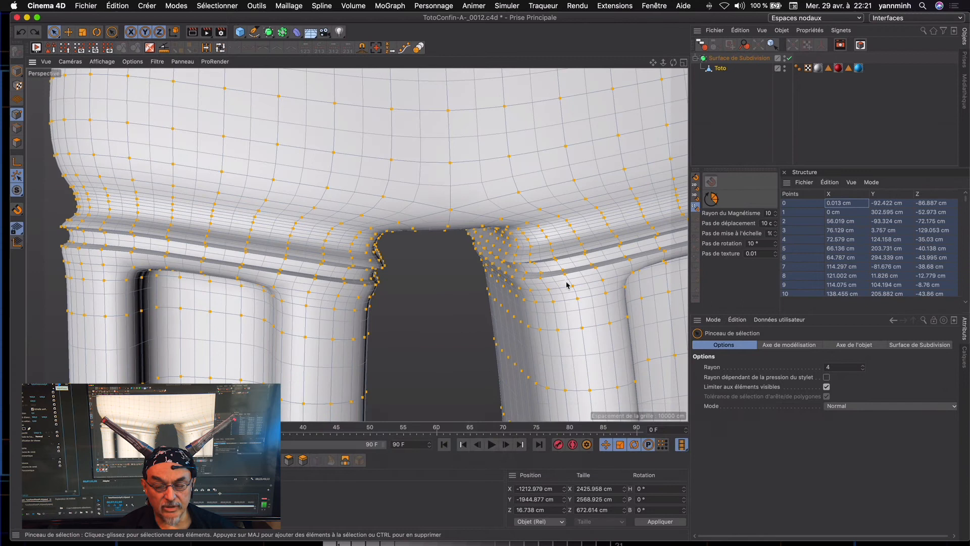
key(super+y)
drag(663, 62, 479, 42)
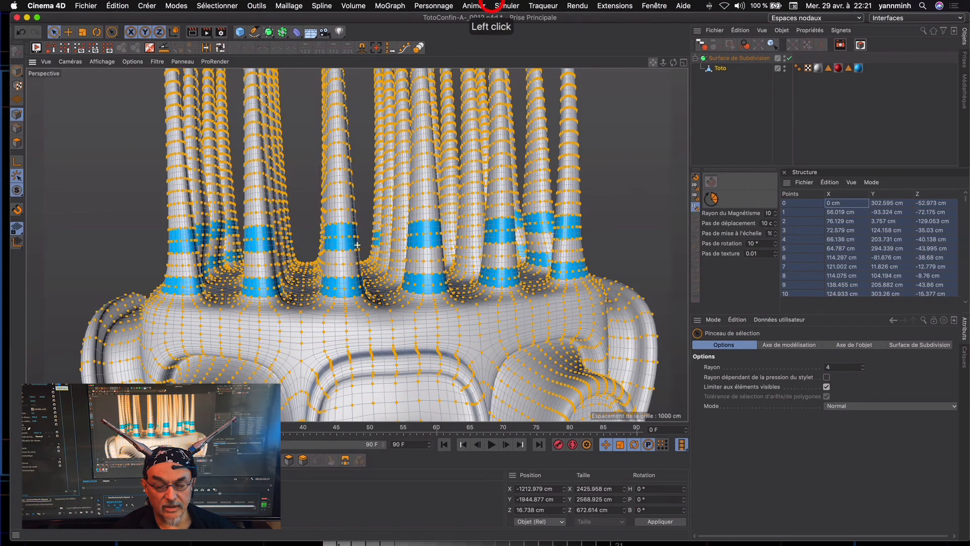
drag(652, 63, 481, 305)
Return to polygon mode with the rectangular mask patch selected and inset it with an inner extrusion
click(17, 142)
mouse_move(326, 389)
mouse_down()
mouse_move(445, 354)
mouse_move(494, 368)
mouse_move(480, 274)
mouse_move(513, 216)
mouse_up()
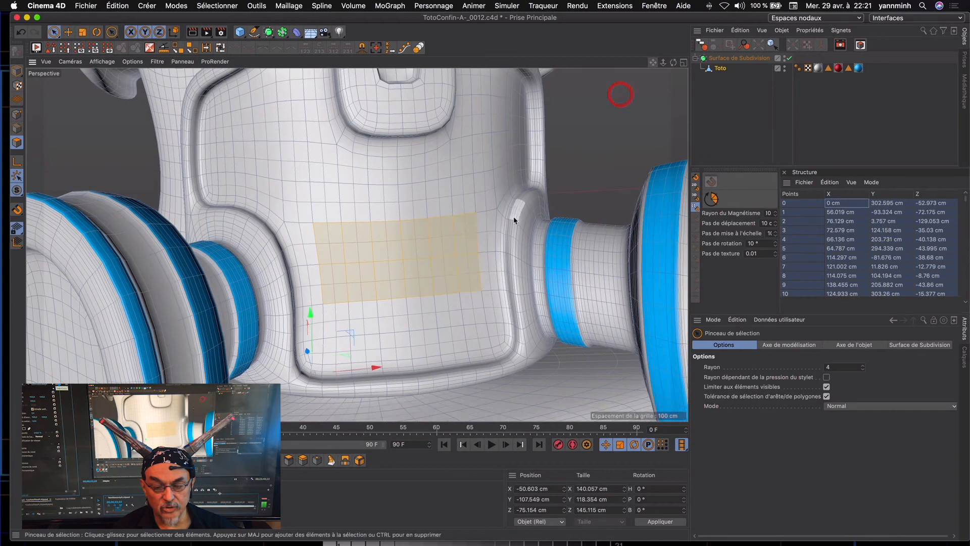
key(i)
click(476, 286)
drag(476, 287, 486, 279)
Try to extrude the inset rectangular mask patch, and undo the extrusion
key(d)
drag(439, 249, 484, 278)
key(cmd+z)
Extrude the inset patch again to form a rectangular relief on the lower mask
key(d)
click(474, 280)
drag(473, 279, 419, 277)
drag(663, 65, 480, 283)
alt+drag(507, 212, 528, 193)
Switch to moving points and enable soft selection with a 59 cm radius
click(69, 31)
click(18, 114)
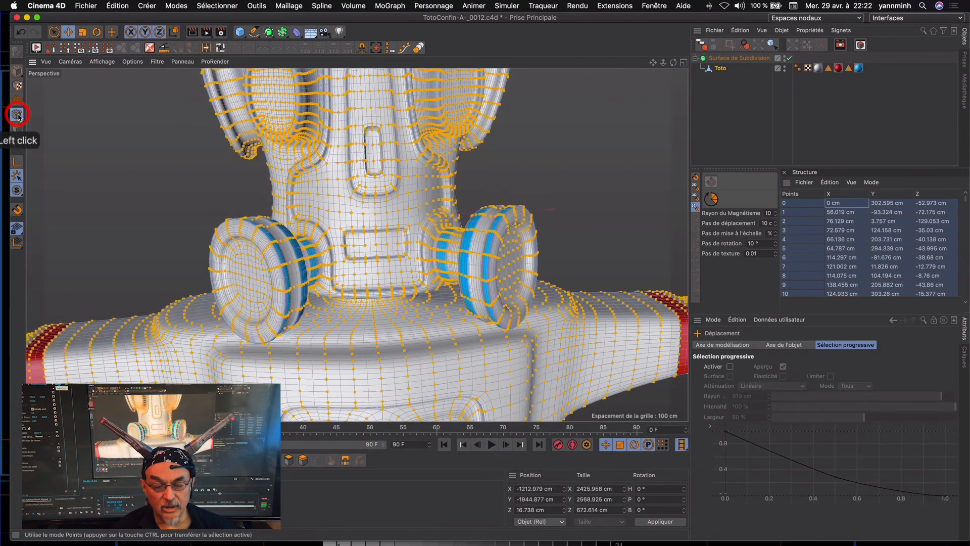
click(730, 366)
click(788, 397)
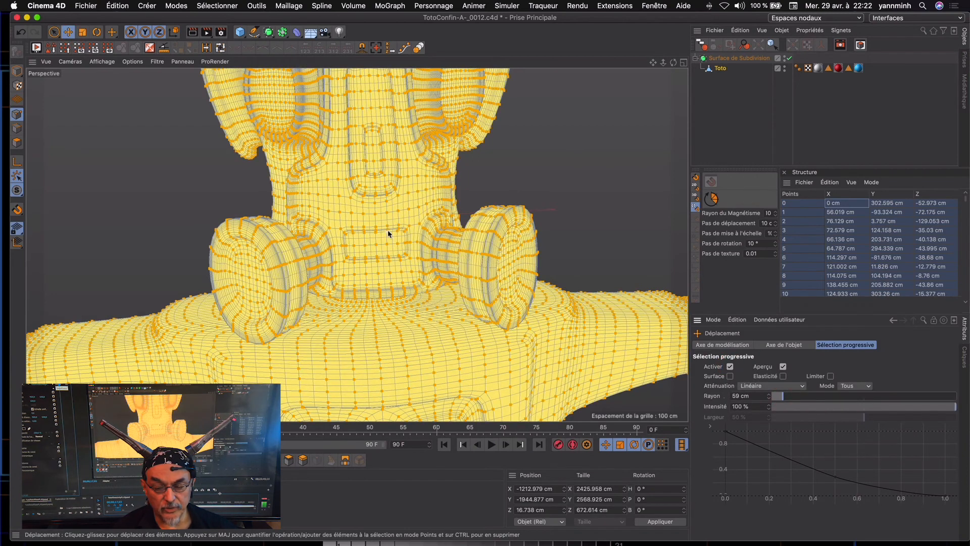
Select one point on each side of the rectangular mask relief, reduce the soft selection radius to 26 cm and raise both slightly
click(388, 234)
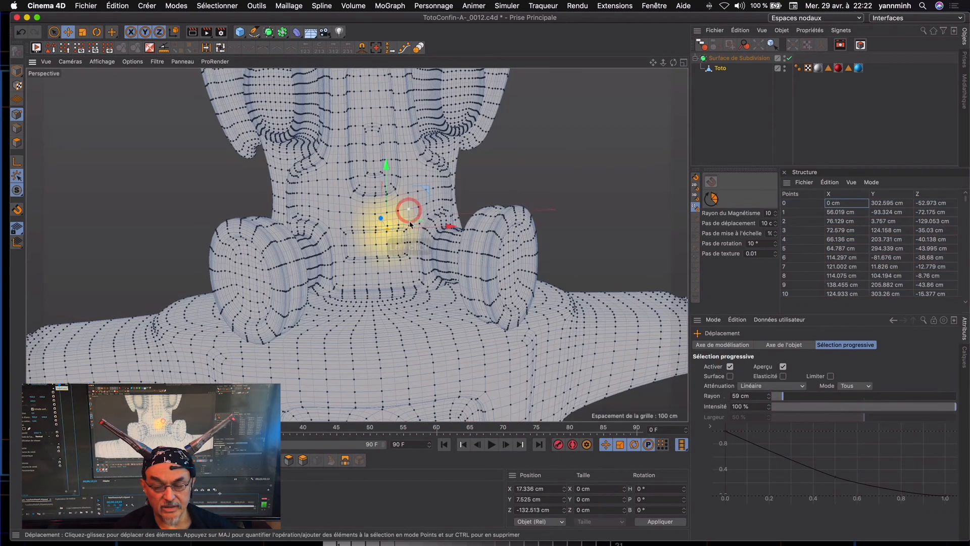
click(409, 222)
shift+click(342, 231)
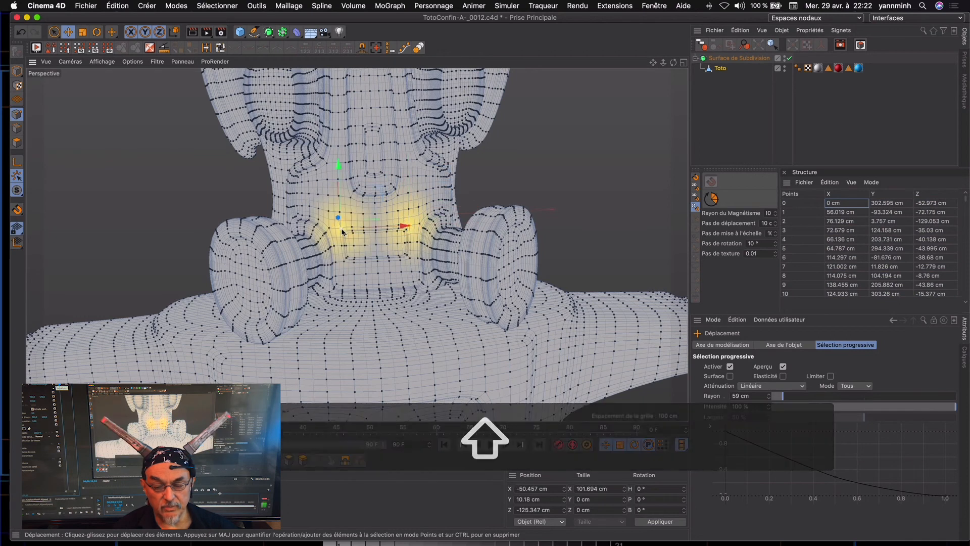
click(777, 397)
drag(338, 160, 338, 154)
Select the centre point of the rectangular mask relief, set the soft selection radius to 75 cm and lower it slightly
click(378, 262)
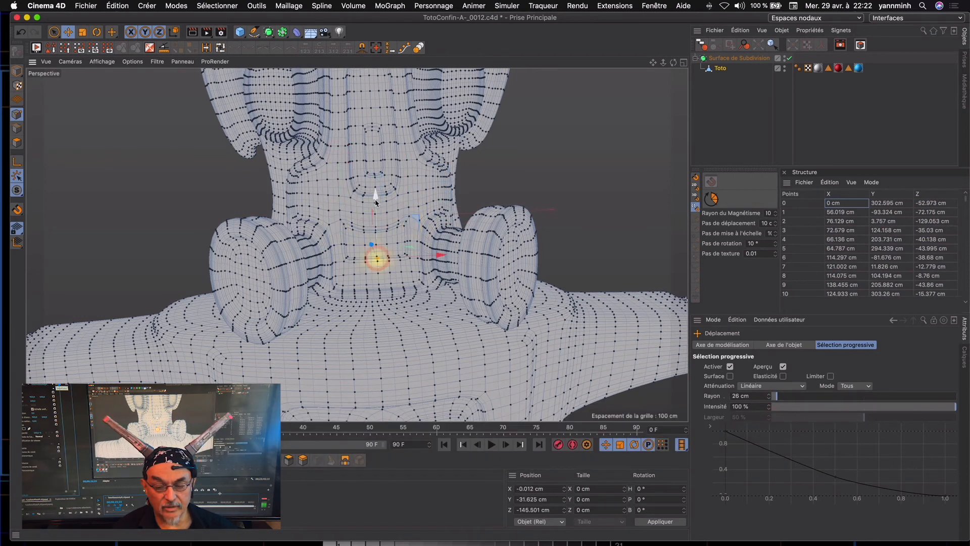
key(super+z)
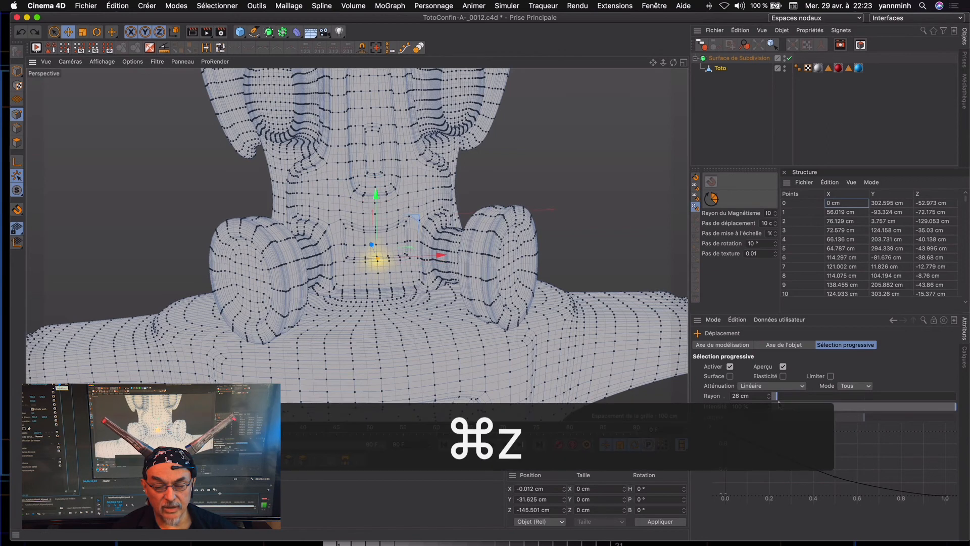
click(786, 397)
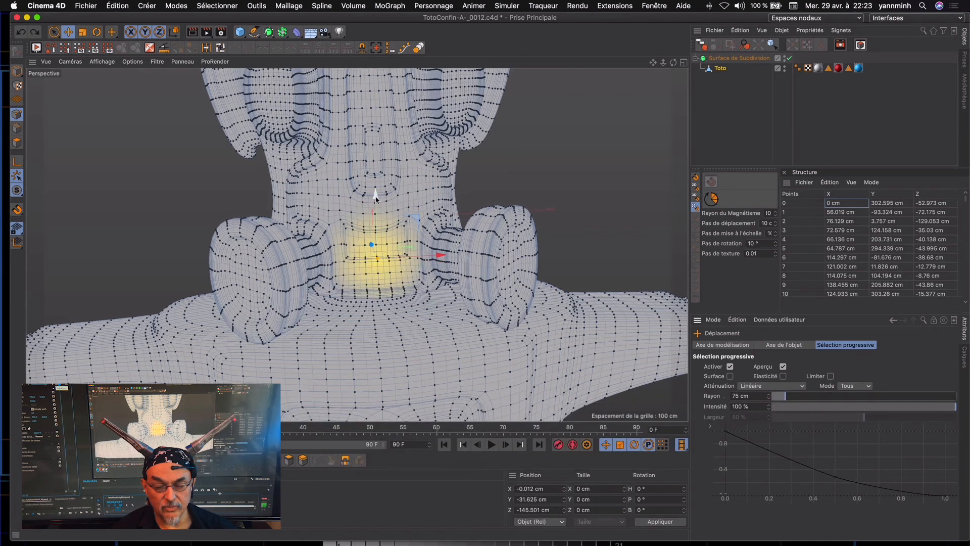
drag(376, 207, 641, 81)
scroll(485, 279, down, 5)
click(725, 96)
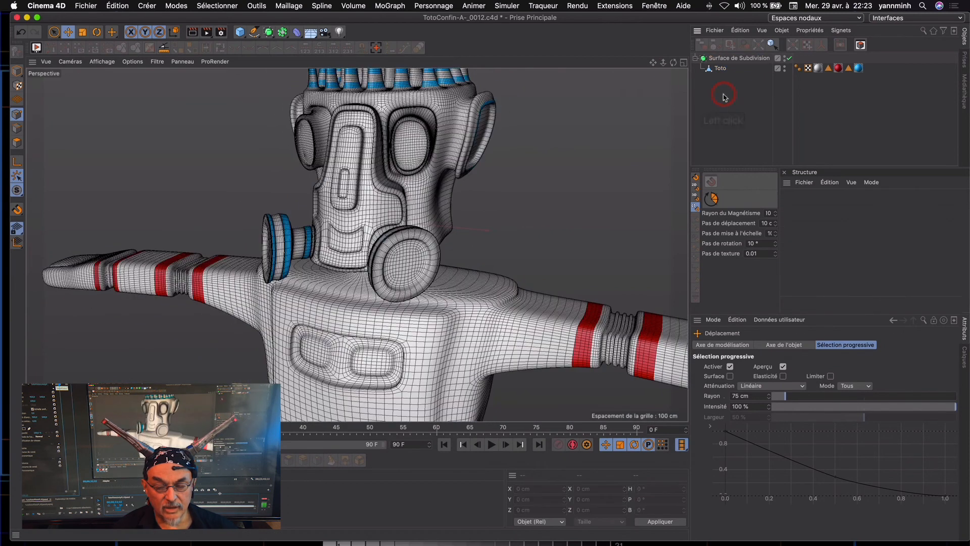
Add the ambient occlusion effect to the render settings
drag(484, 280, 484, 280)
drag(653, 63, 484, 280)
drag(672, 63, 414, 300)
mouse_move(663, 62)
mouse_down()
mouse_move(481, 282)
mouse_move(663, 62)
mouse_up()
mouse_move(653, 62)
mouse_down()
mouse_move(486, 279)
mouse_move(654, 62)
mouse_up()
click(220, 32)
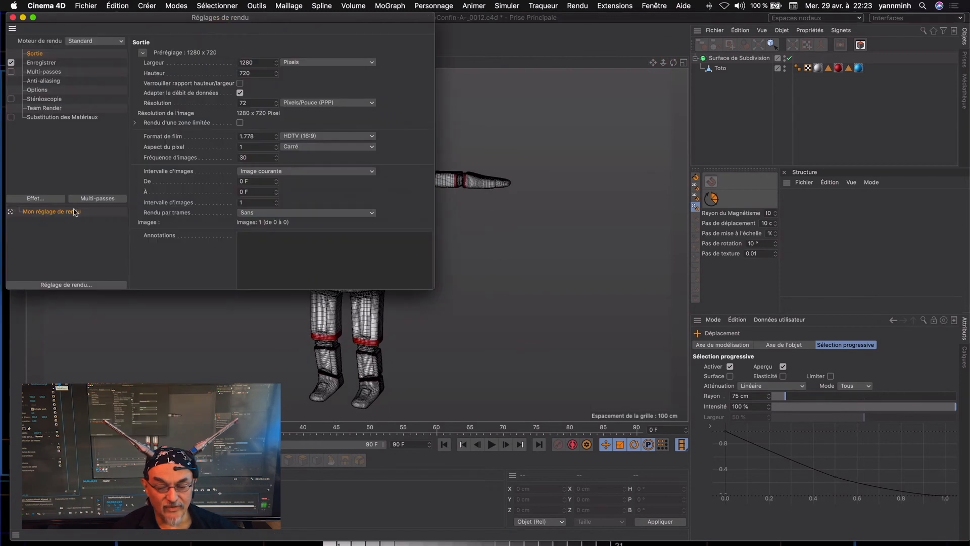
click(54, 199)
click(144, 422)
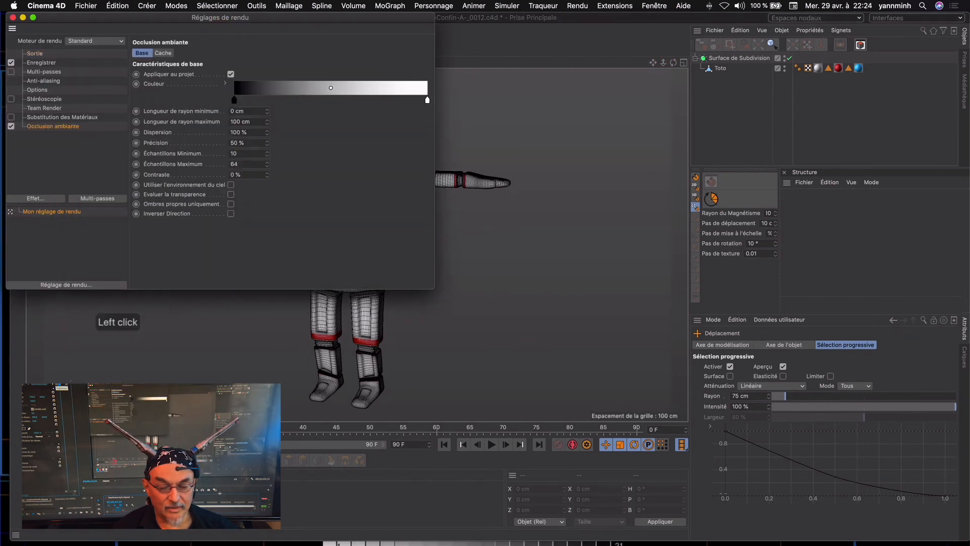
Set anti-aliasing to Au mieux, close the render settings and render the view of the whole character
click(43, 81)
click(270, 83)
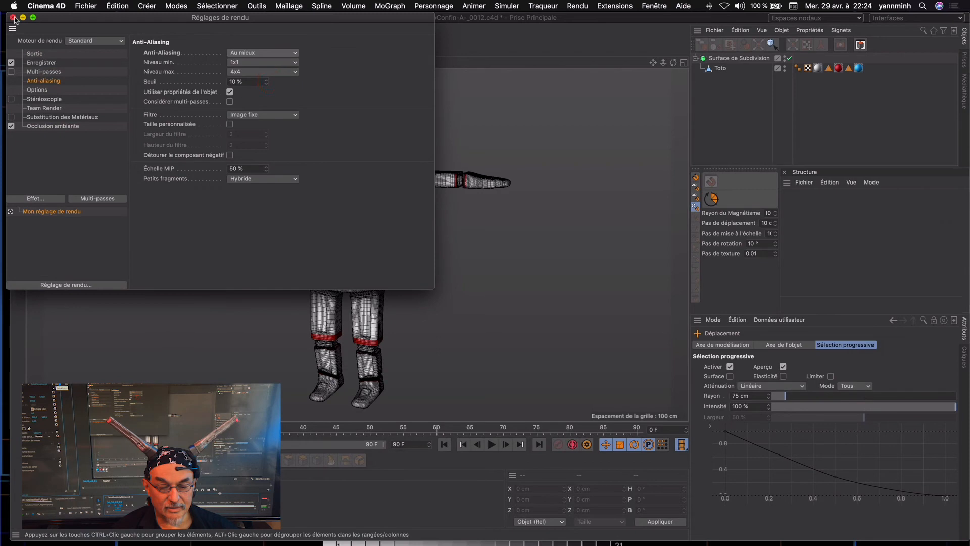
click(12, 18)
click(192, 32)
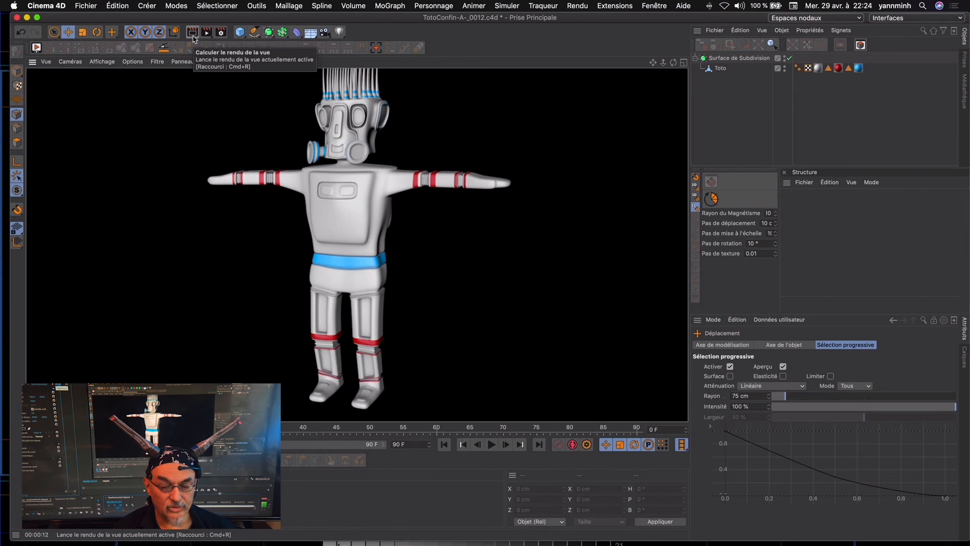
Select the Toto mesh and pick points at the tips of the hair spikes with the selection brush
drag(663, 62, 655, 63)
drag(652, 63, 497, 278)
drag(655, 326, 482, 230)
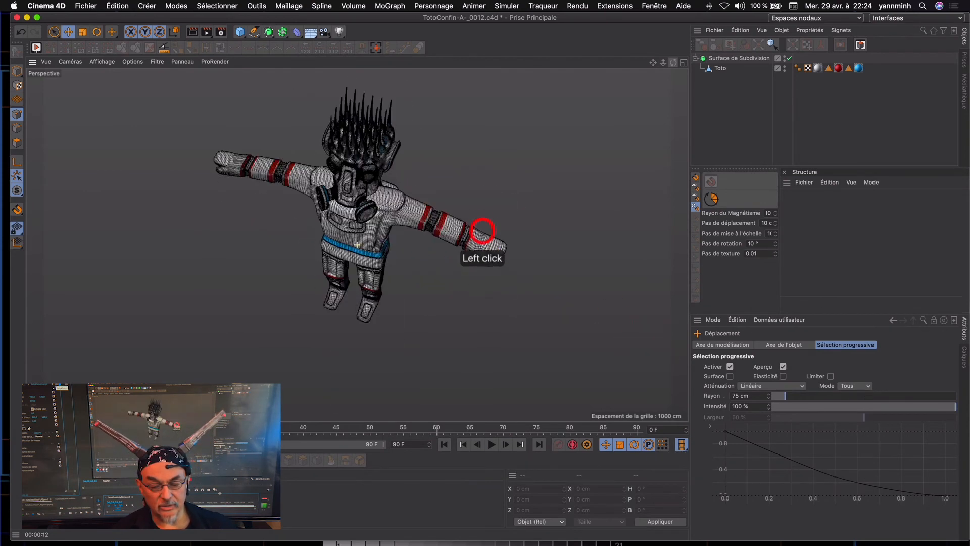
key(o)
click(717, 68)
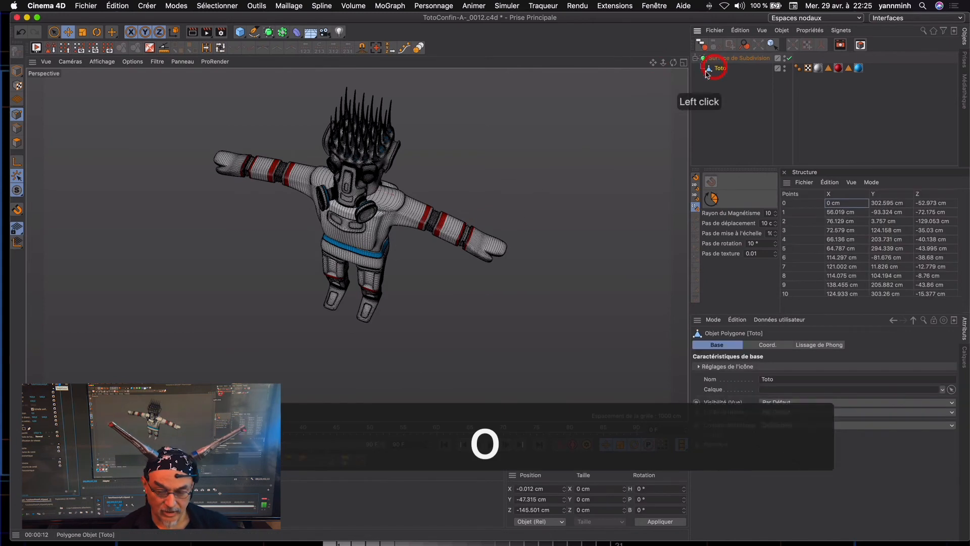
key(o)
drag(659, 62, 477, 281)
alt+drag(329, 202, 355, 144)
key(9)
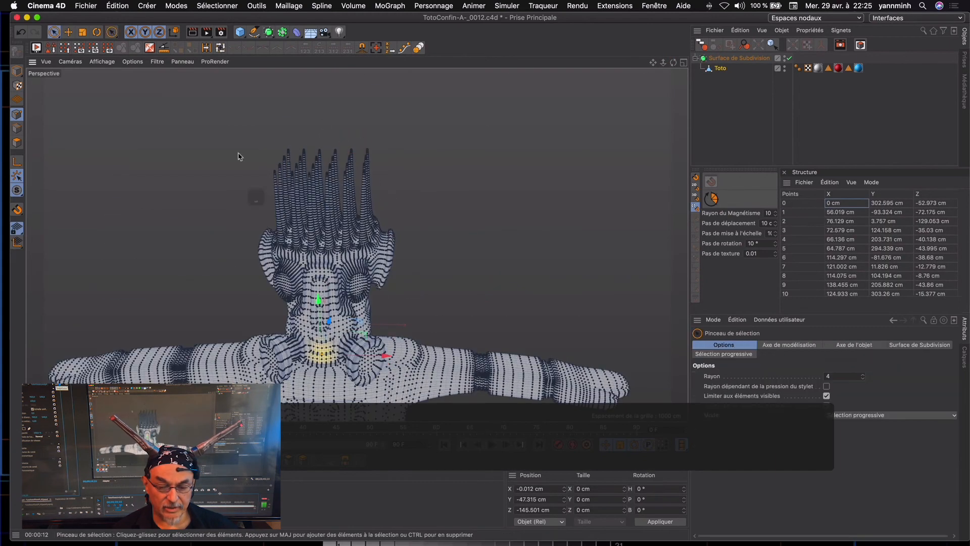
click(331, 164)
drag(652, 62, 486, 279)
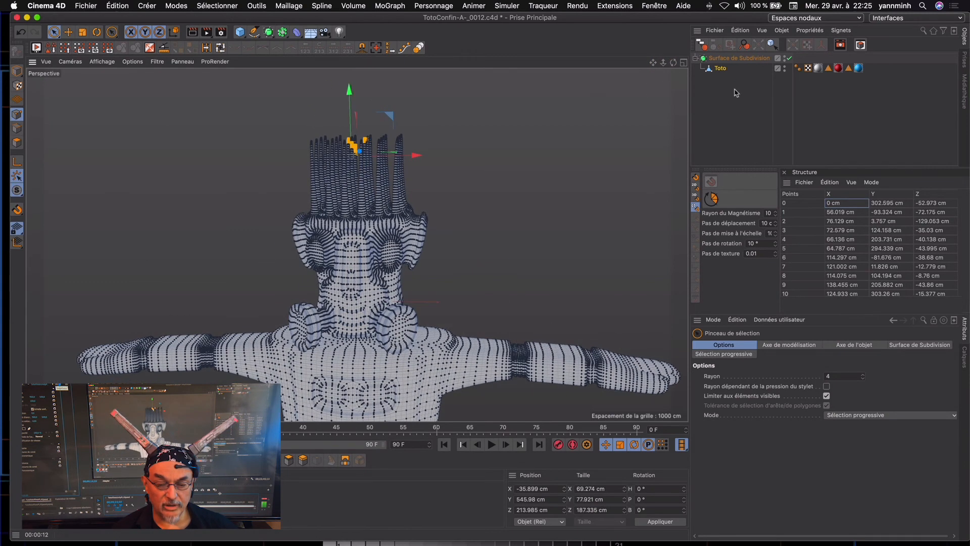
Switch to moving points and set the soft selection to a 302 cm radius with Cloche falloff
click(68, 32)
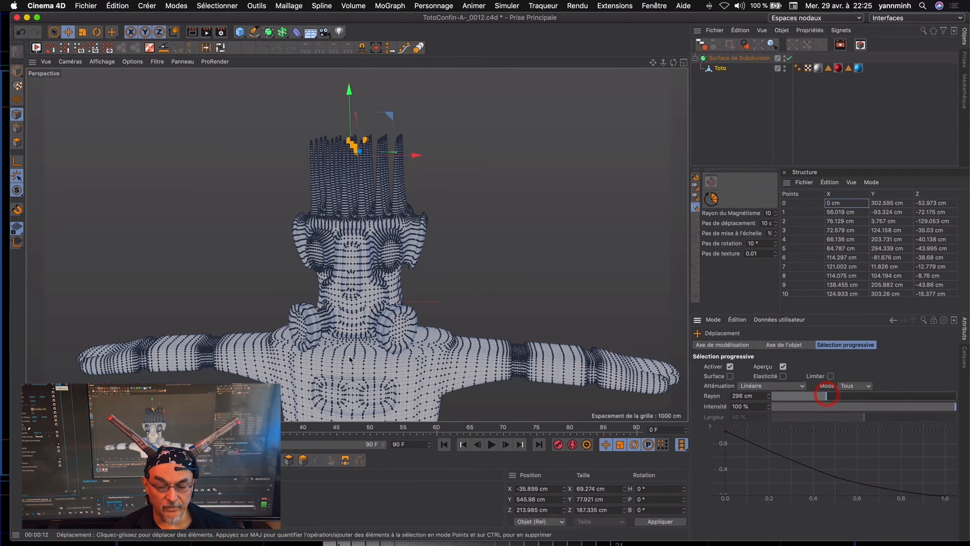
drag(664, 62, 486, 278)
drag(673, 62, 485, 276)
click(783, 366)
click(783, 366)
click(771, 386)
click(781, 418)
Narrow the selected hair tips along X with Scale, and move them sideways and slightly down to bend the spikes
alt+drag(495, 262, 520, 256)
key(t)
drag(419, 178, 363, 123)
key(e)
alt+drag(356, 230, 382, 234)
drag(655, 63, 625, 92)
alt+drag(431, 212, 489, 204)
drag(407, 141, 432, 143)
mouse_move(387, 180)
alt+mouse_down()
mouse_move(359, 173)
mouse_move(374, 182)
alt+mouse_up()
Rotate the selected hair tips about 48° around the vertical axis and shift them further along X
key(r)
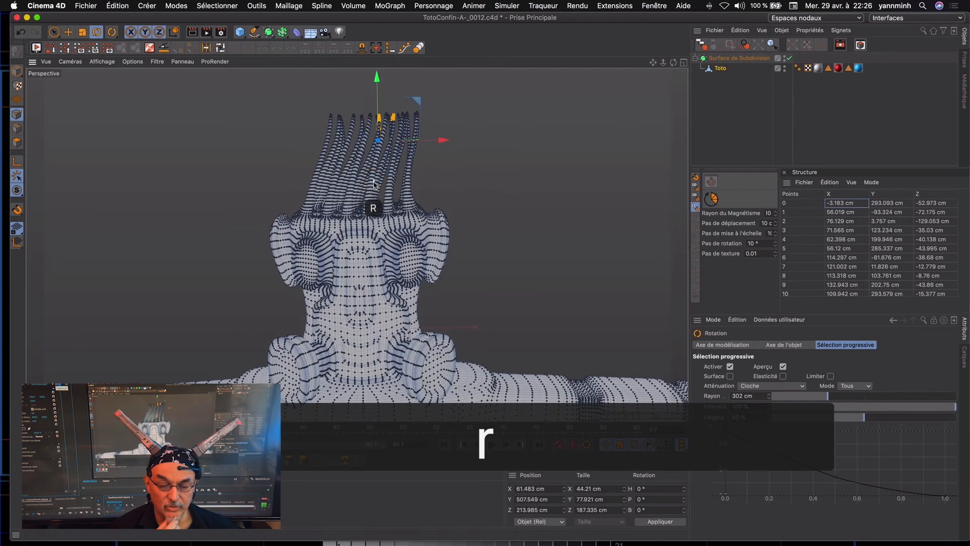
drag(428, 141, 429, 140)
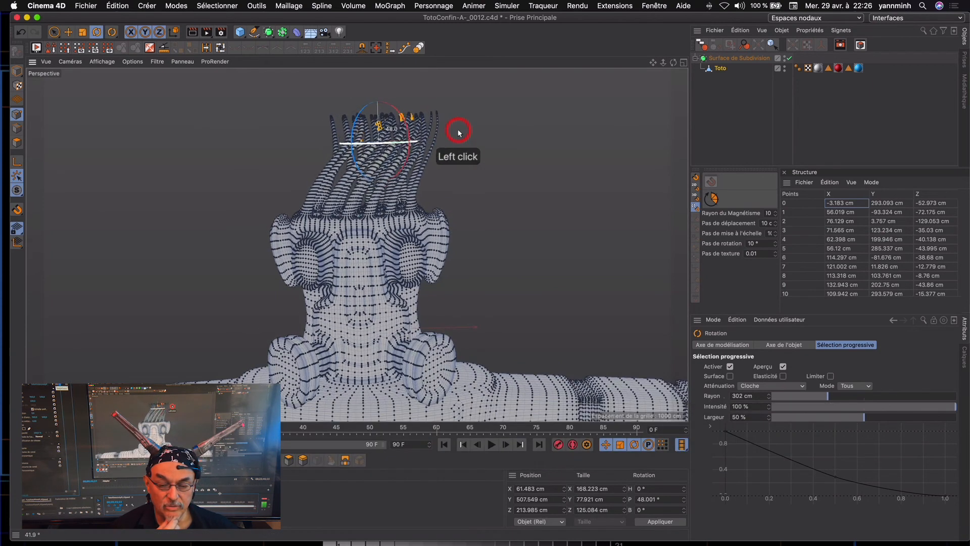
mouse_move(484, 277)
alt+mouse_down()
mouse_move(465, 275)
mouse_move(473, 278)
alt+mouse_up()
key(e)
drag(529, 139, 554, 135)
Deselect the mesh and render the view of the upper body to check the twisted hair
click(714, 111)
alt+drag(493, 274, 472, 276)
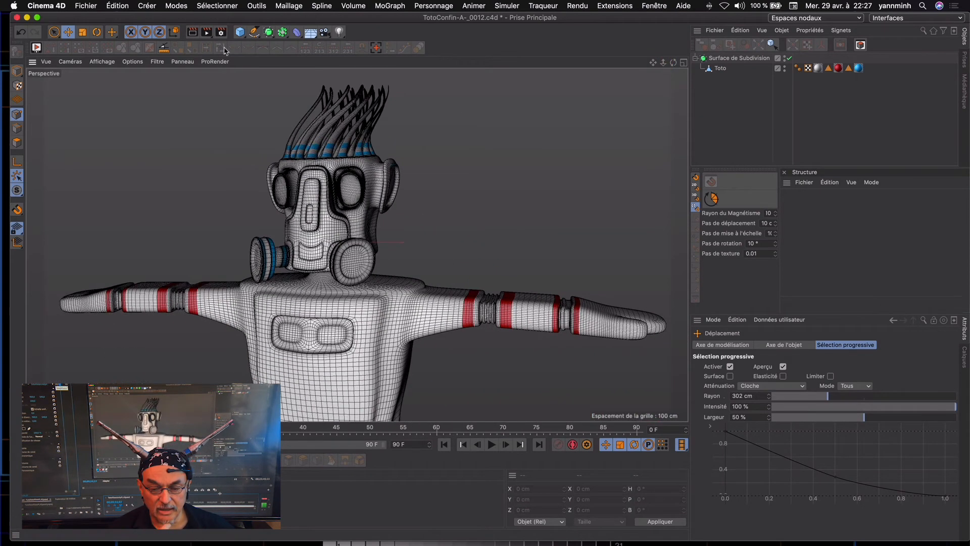
click(191, 32)
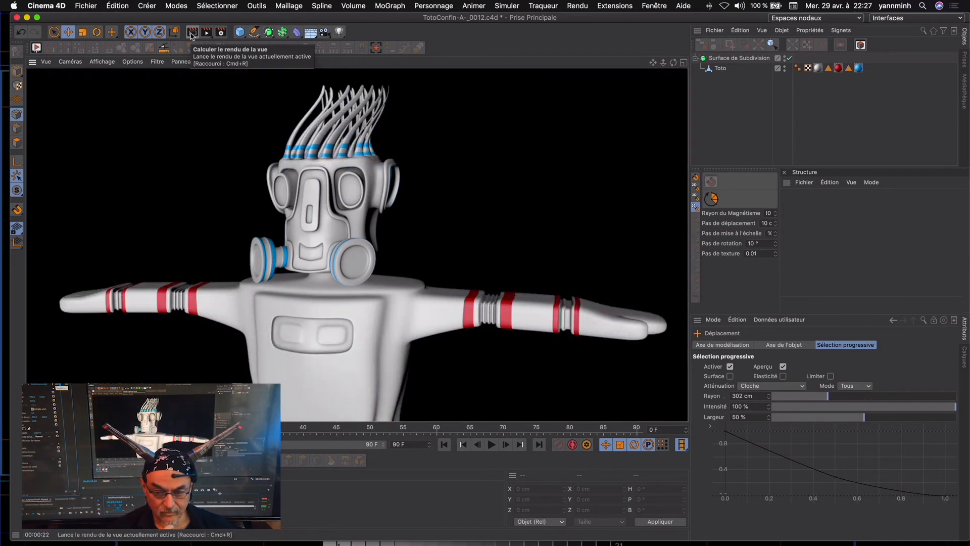
Add an Omni light, place it low in front of the character and set its shadows to soft shadow maps
click(340, 32)
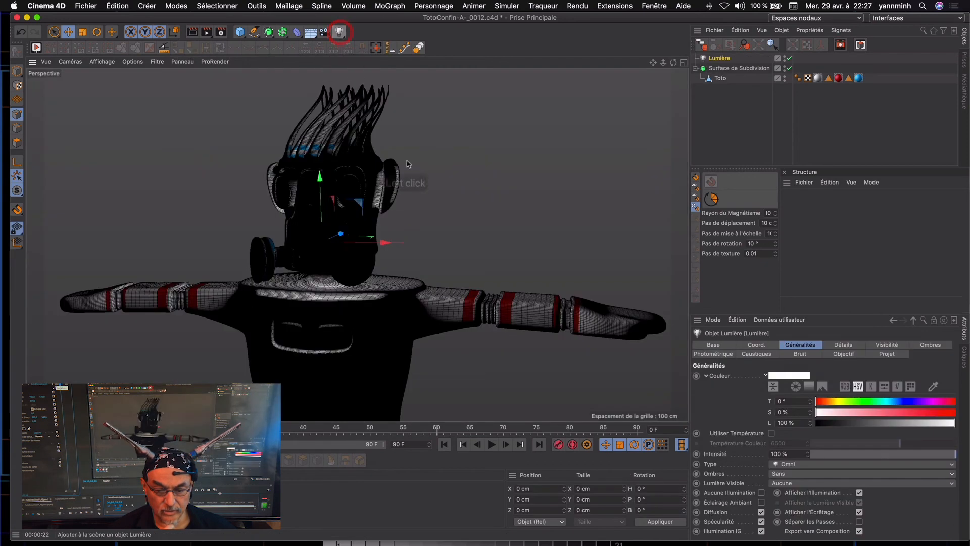
drag(341, 237, 241, 299)
drag(201, 235, 206, 298)
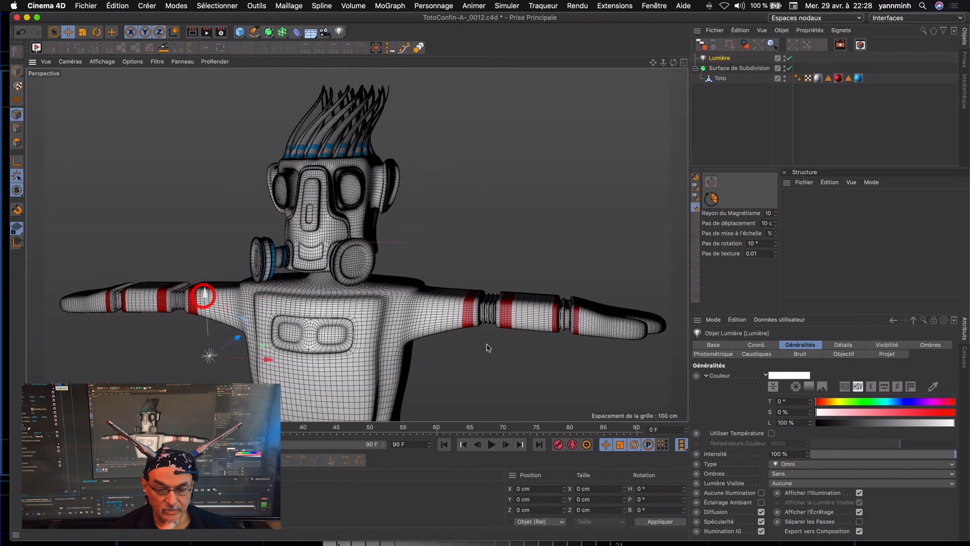
click(859, 473)
click(830, 497)
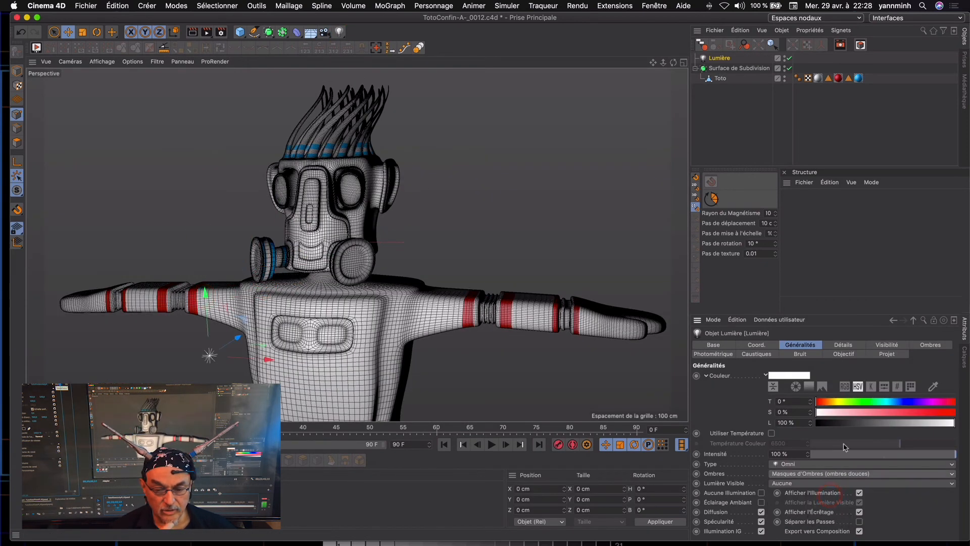
Set the light's falloff to Carré Inverse (Physiquement Correct)
click(848, 346)
click(811, 441)
click(813, 460)
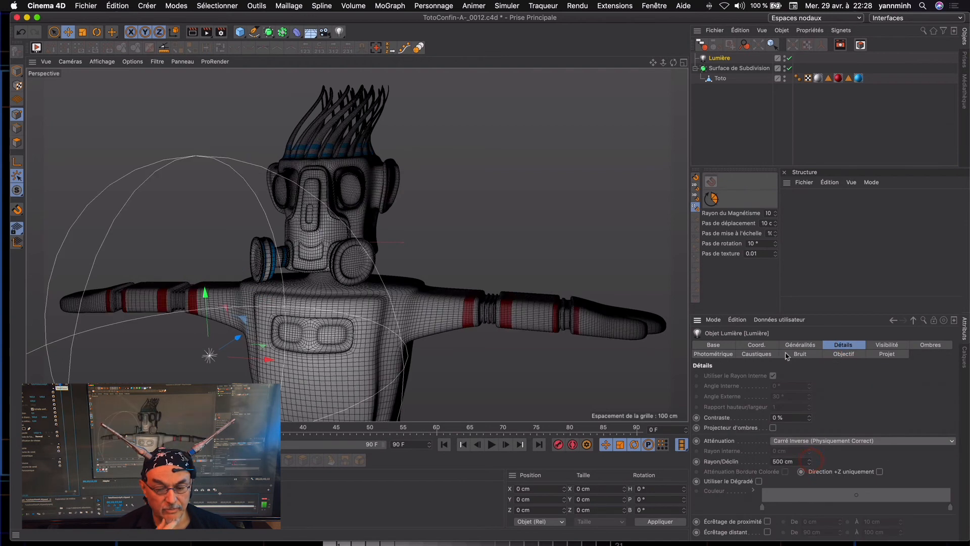
Colour the light red with hue 350° and saturation 99 %, and render the view
click(790, 345)
click(954, 413)
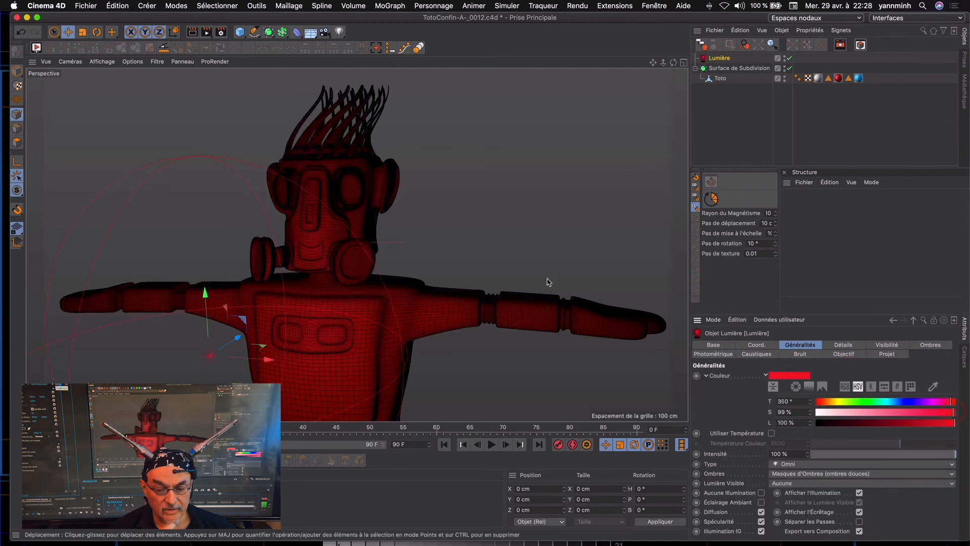
drag(674, 63, 498, 301)
click(193, 32)
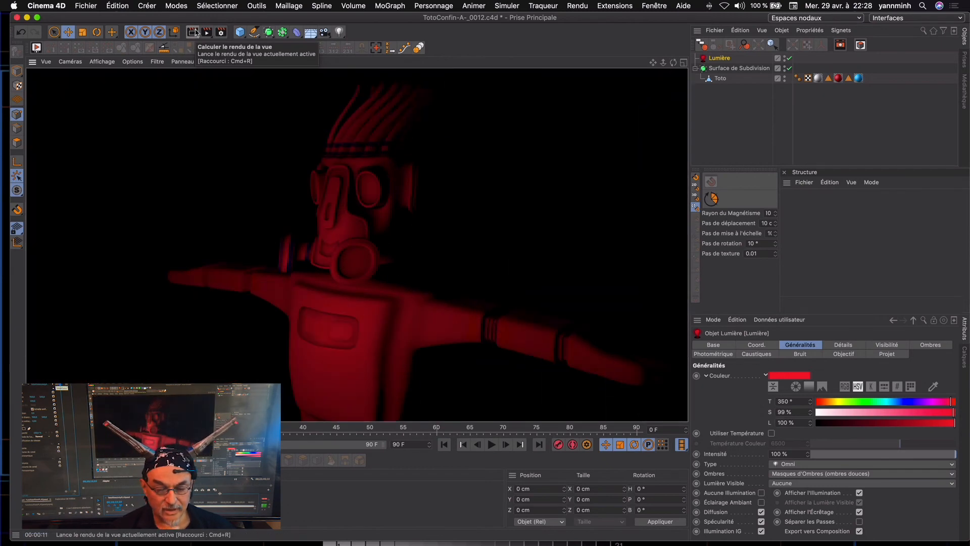
Duplicate the red light and move the copy up to head height at the character's side
click(721, 58)
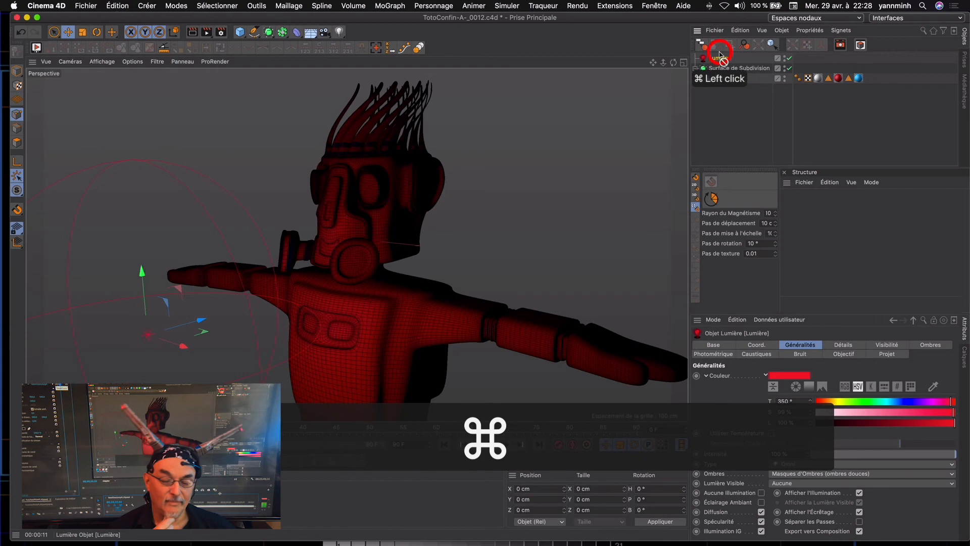
super+drag(726, 56, 727, 64)
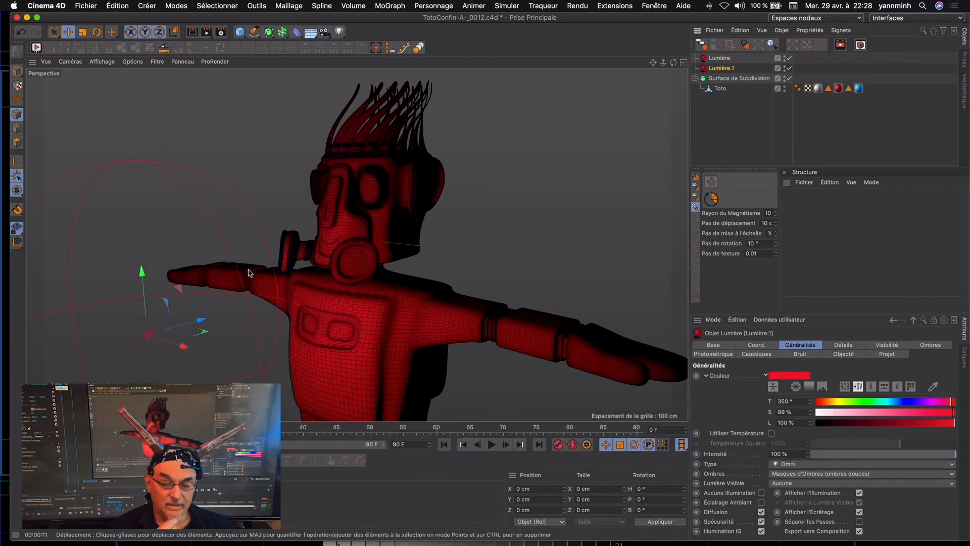
drag(143, 278, 126, 83)
alt+drag(234, 172, 317, 204)
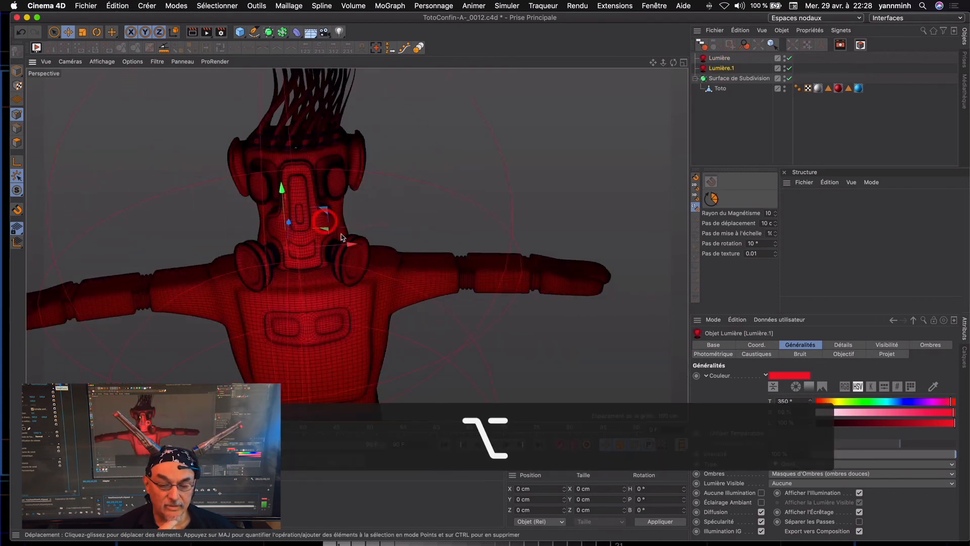
drag(349, 245, 194, 237)
Colour the copied light turquoise with hue 170° and saturation 48 %, raise it and set its falloff radius to 656 cm
click(881, 403)
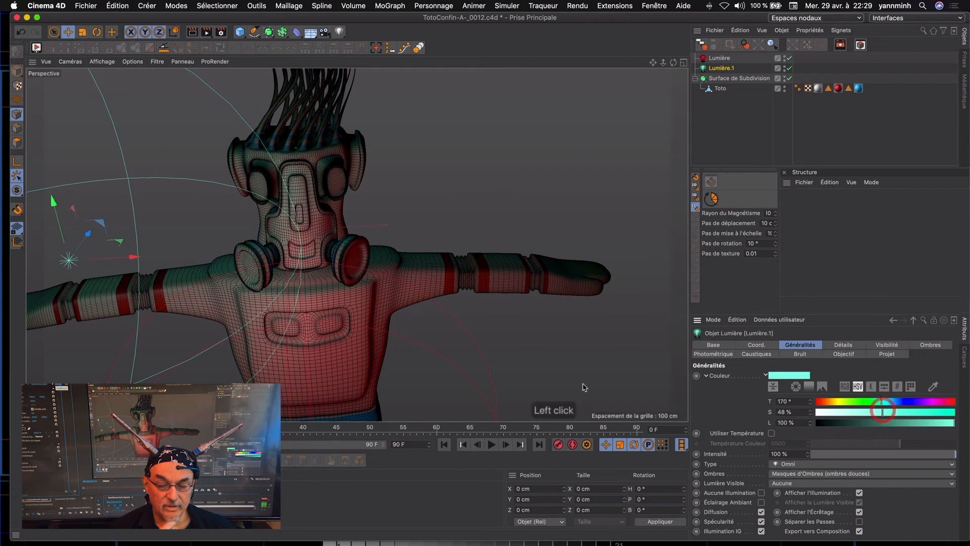
drag(89, 236, 107, 194)
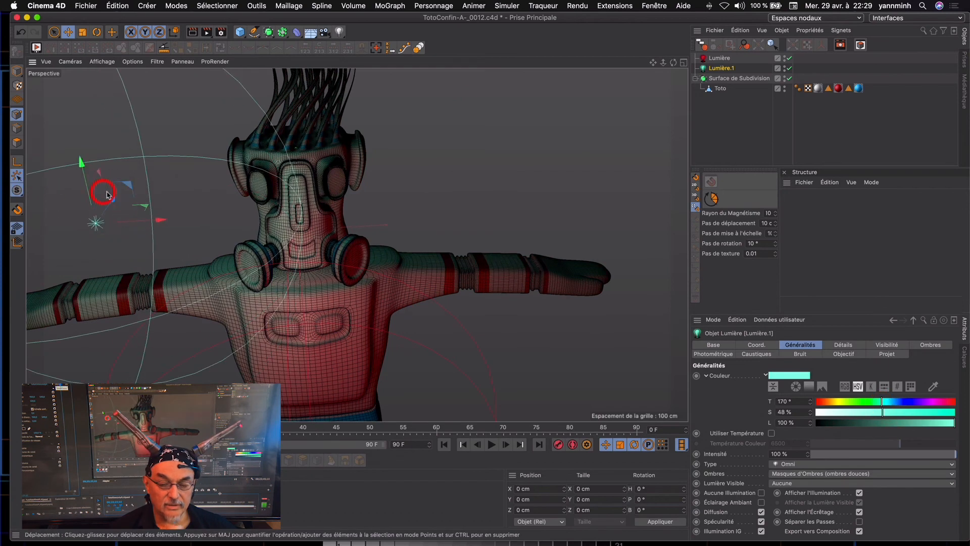
click(843, 345)
drag(808, 466, 804, 461)
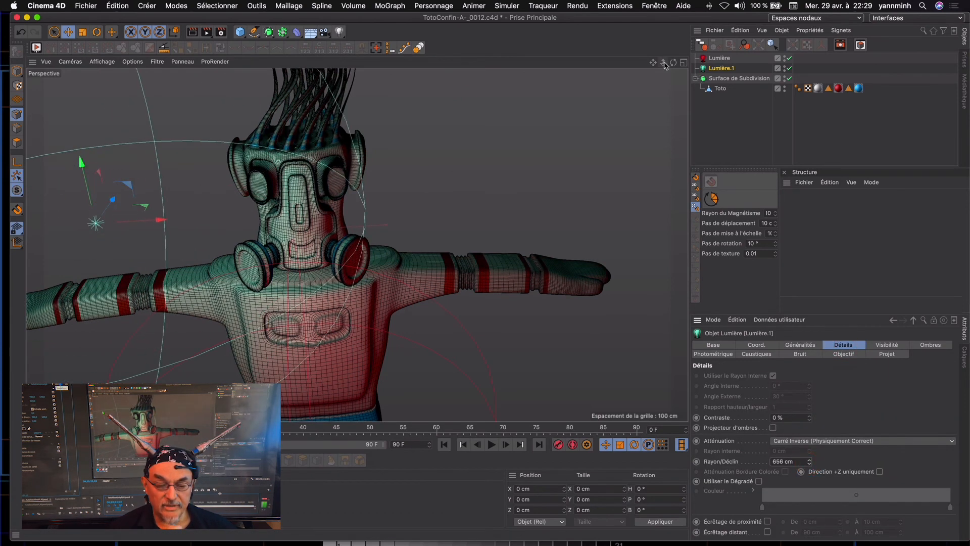
Duplicate the turquoise light, place the copy on the opposite side of the head and render the view
drag(663, 62, 502, 190)
click(561, 150)
alt+drag(560, 150, 549, 192)
click(192, 32)
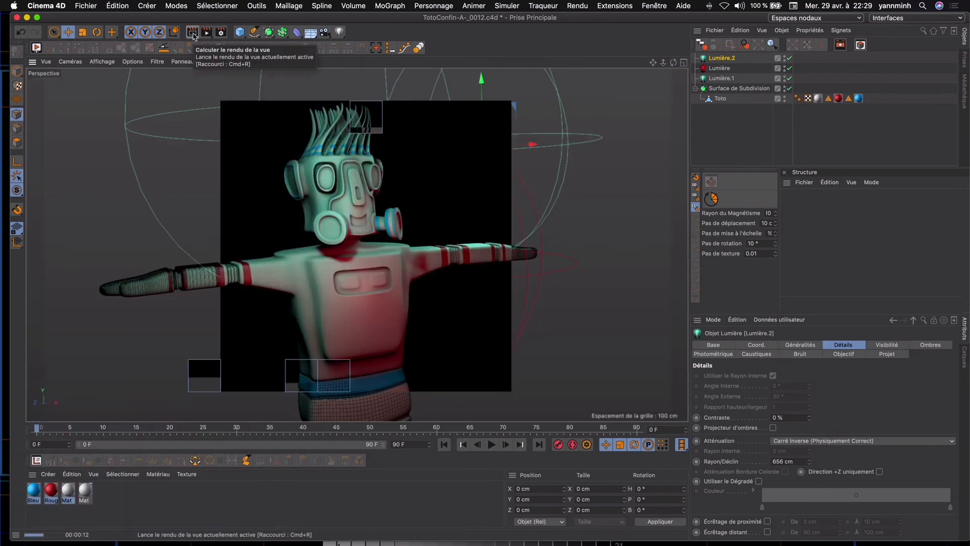
Frame the whole character and save the scene incrementally as TotoConfin-A-_0013.c4d
mouse_move(664, 63)
mouse_down()
mouse_move(480, 272)
mouse_move(665, 67)
mouse_move(487, 279)
mouse_move(653, 62)
mouse_up()
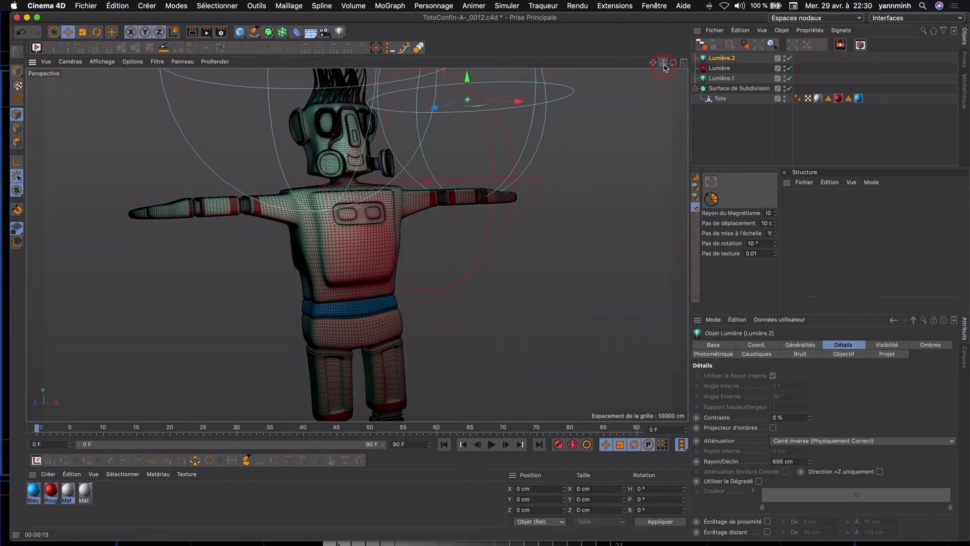
drag(673, 63, 478, 279)
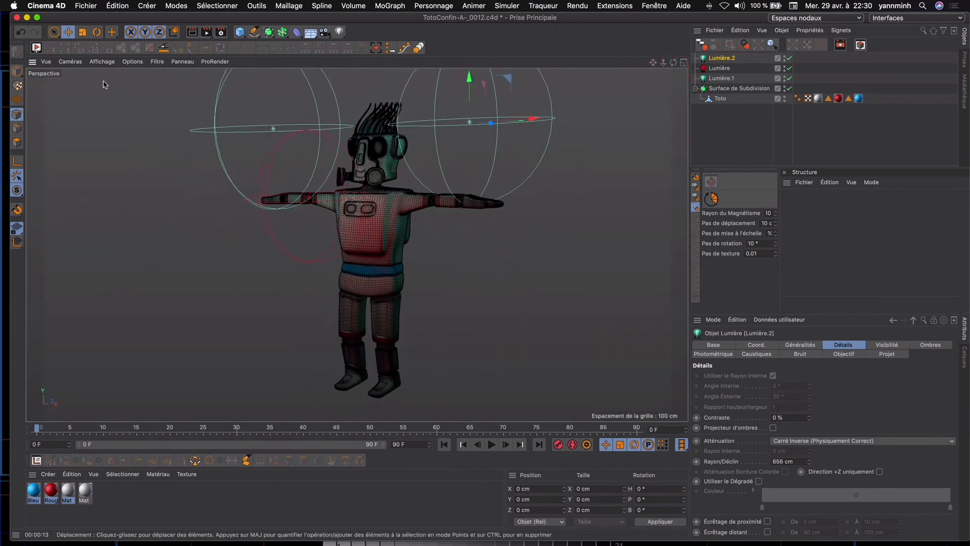
click(86, 5)
click(122, 127)
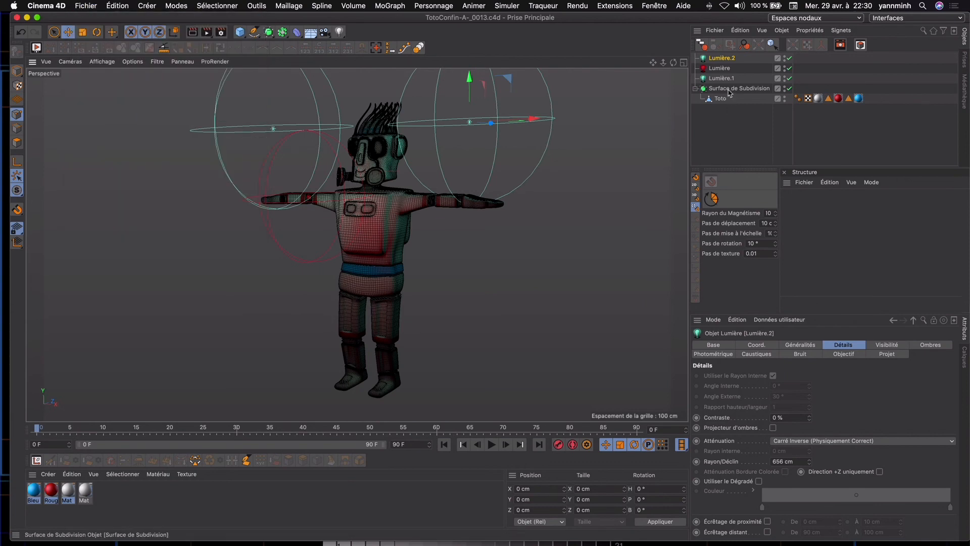
Load the Métal surface shader as the texture in the colour channel of the material Mat
click(817, 98)
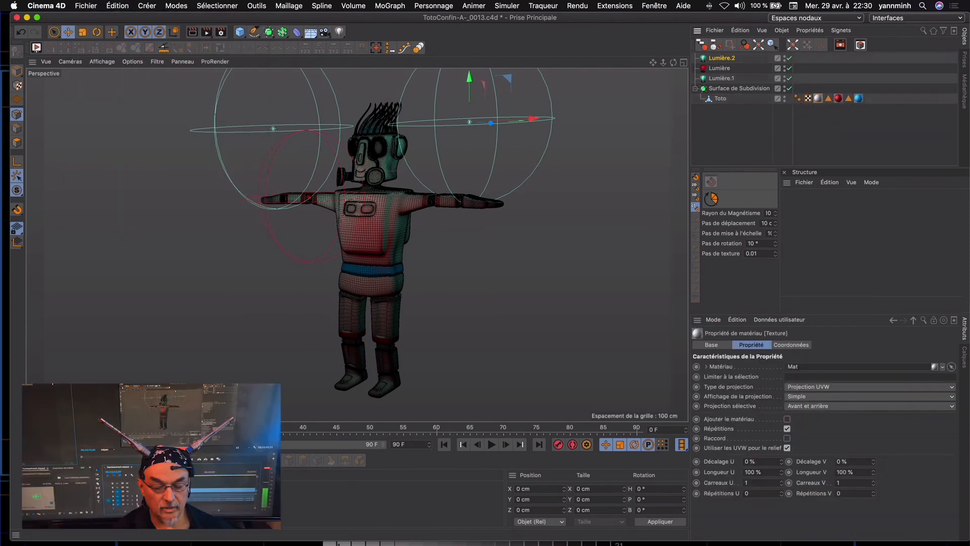
click(83, 430)
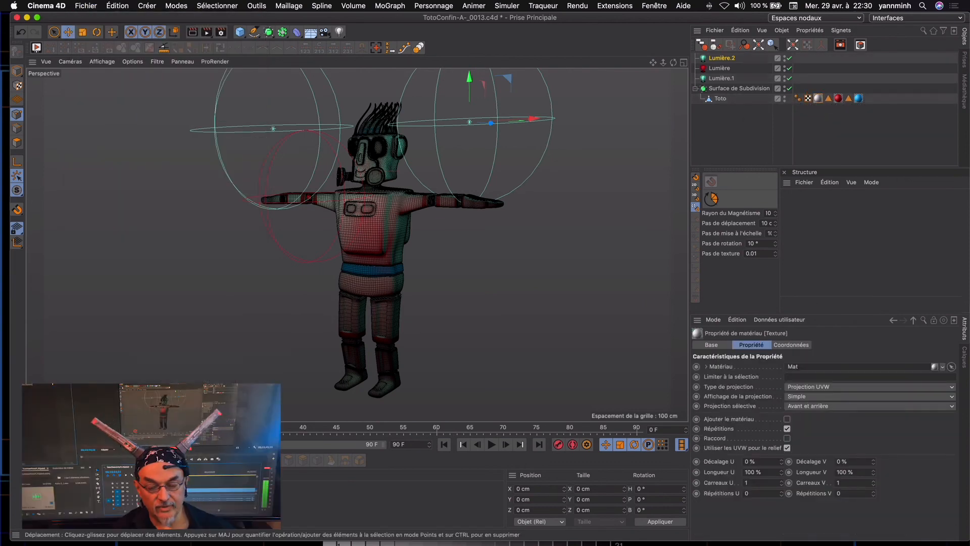
click(328, 190)
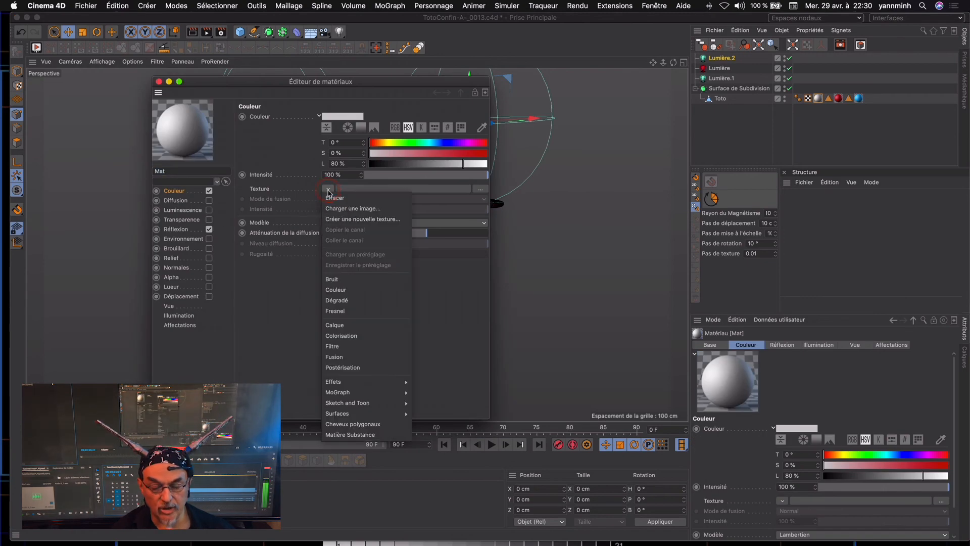
mouse_move(364, 414)
click(427, 462)
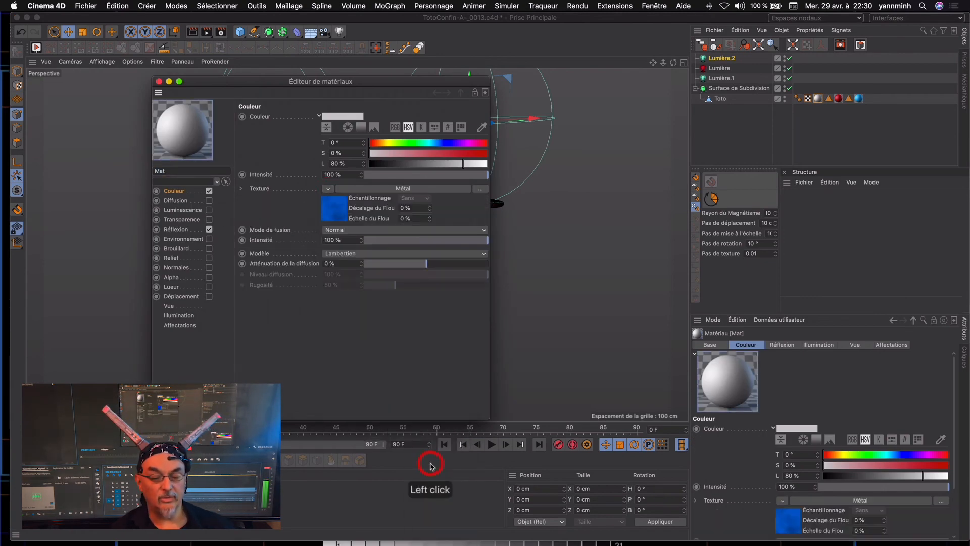
Desaturate the two blue nodes of the Métal gradient to grey and white, then render the perspective view
double_click(337, 210)
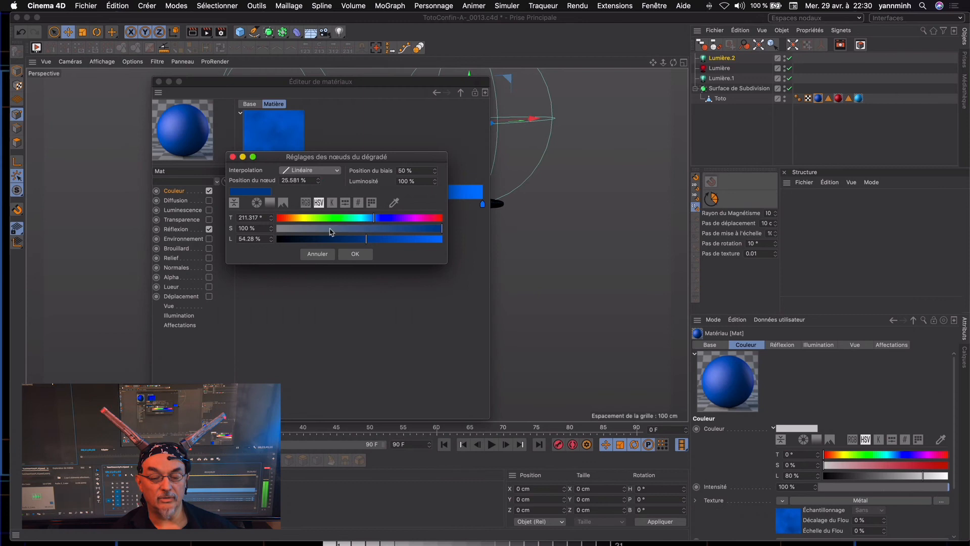
click(278, 229)
click(355, 254)
double_click(483, 204)
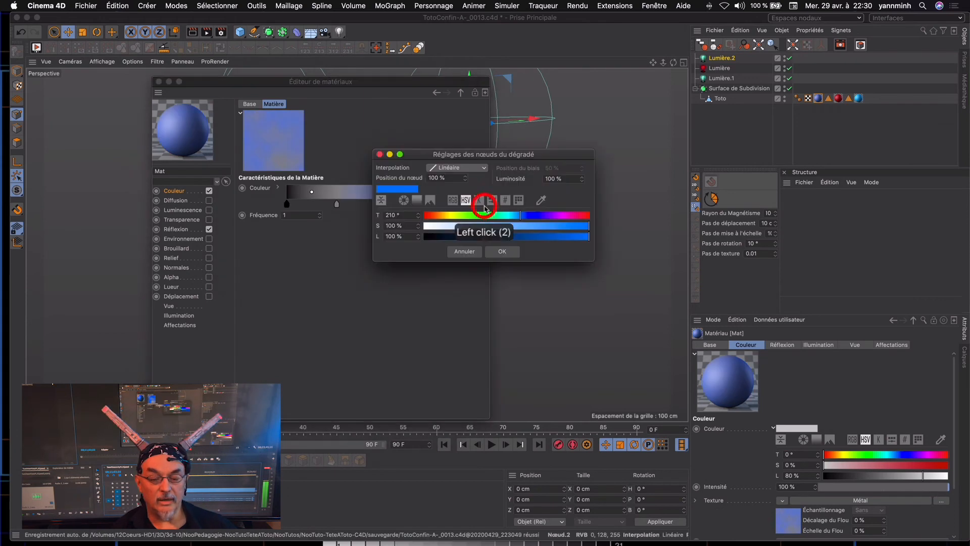
click(425, 225)
click(502, 251)
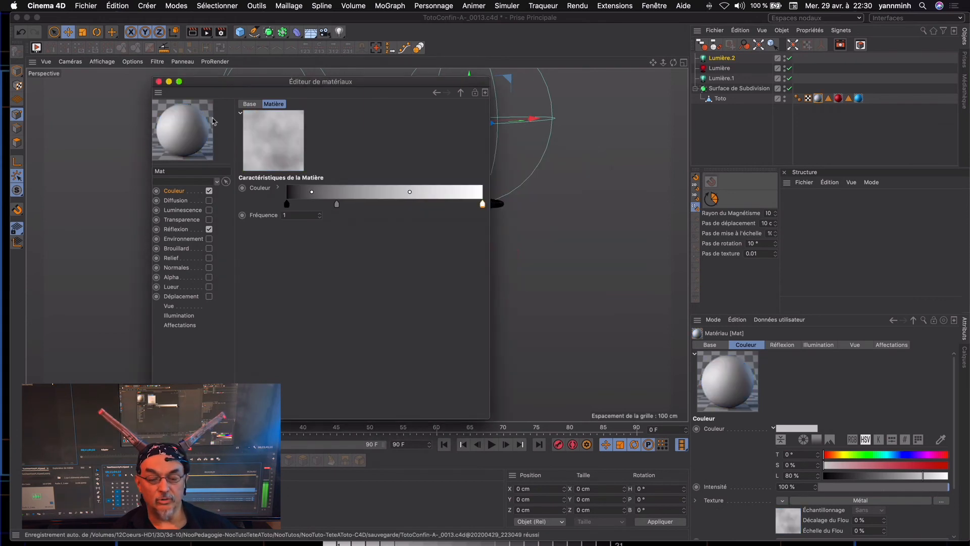
click(159, 81)
drag(663, 63, 688, 62)
click(192, 33)
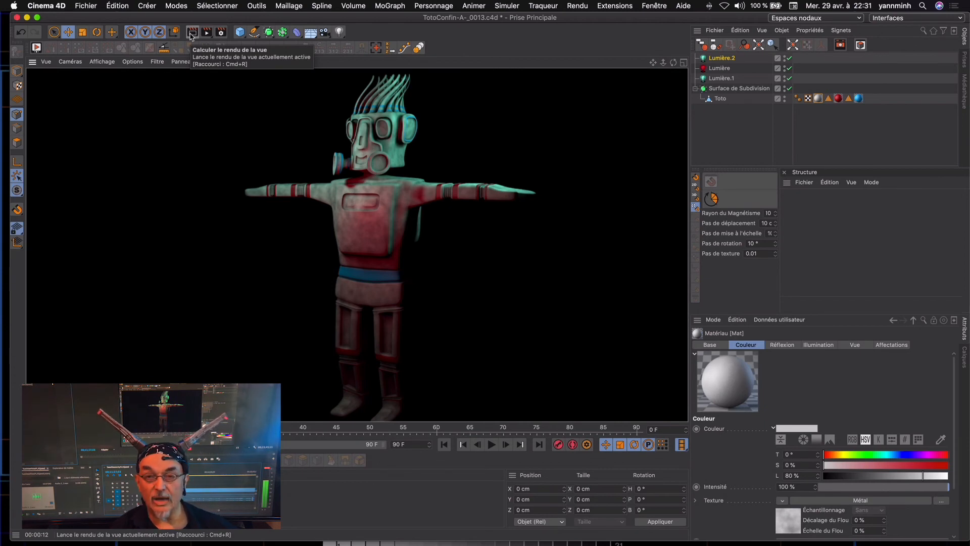
Save the scene incrementally as TotoConfin-A-_0014.c4d with the subdivision surface selected
click(723, 89)
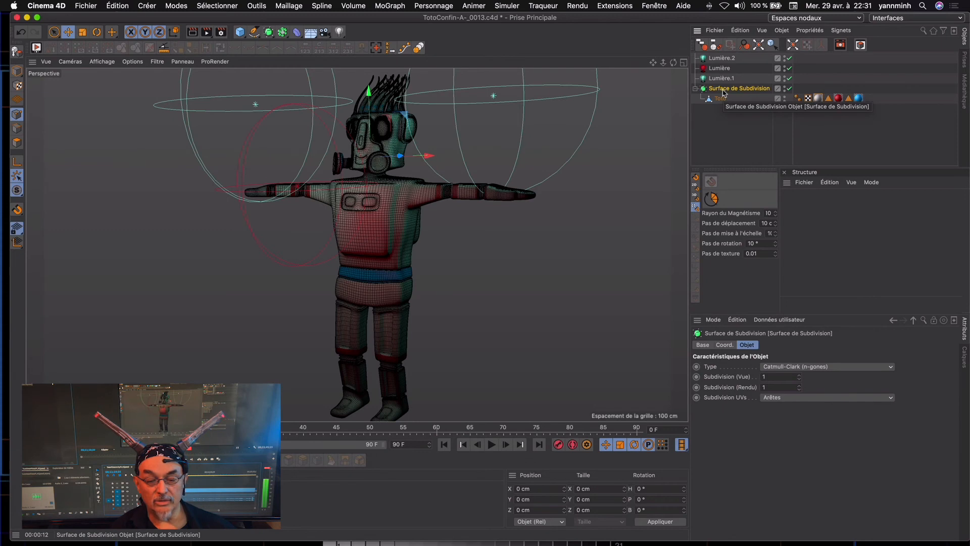
click(86, 5)
click(124, 126)
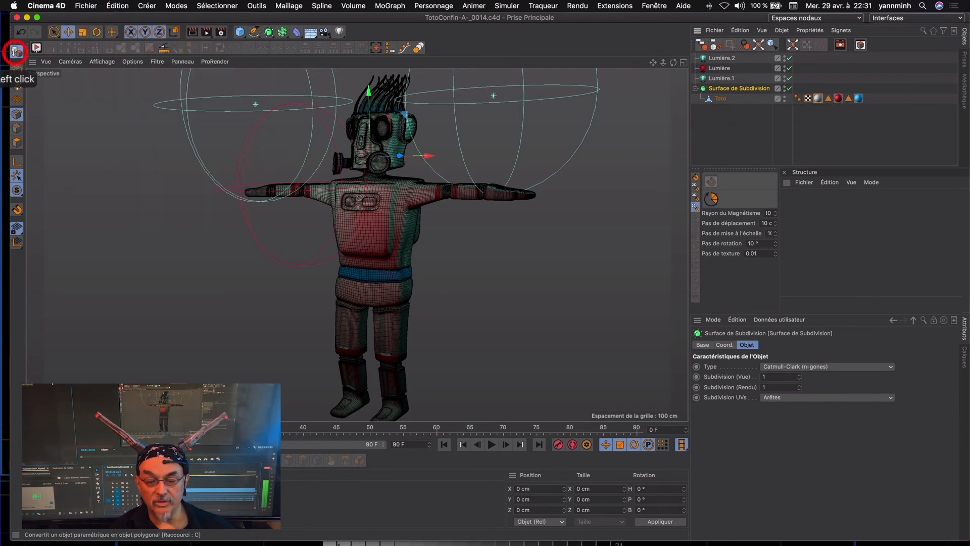
Convert the subdivision surface to polygons, take the Toto mesh out of it and delete the leftover null
click(16, 53)
key(super+z)
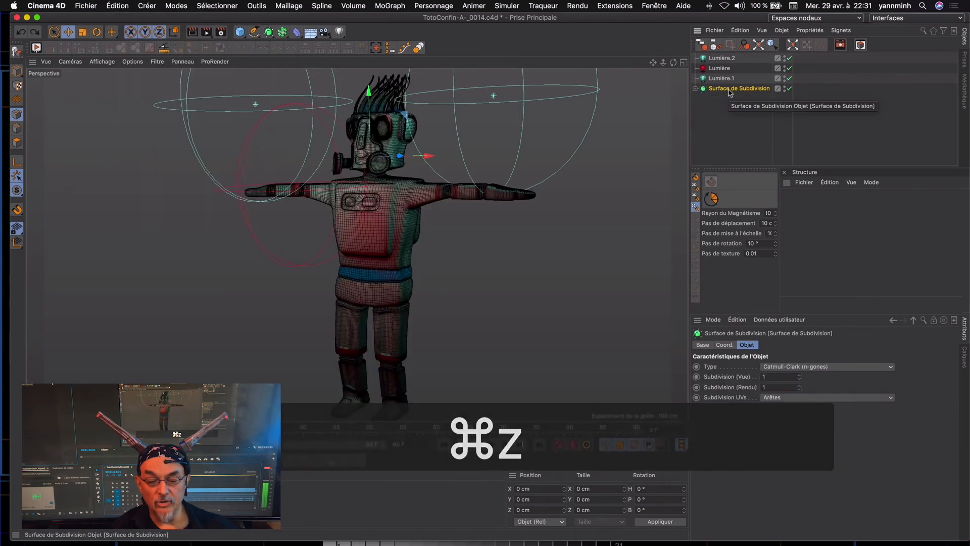
key(super+y)
click(694, 88)
drag(712, 98, 726, 134)
click(731, 89)
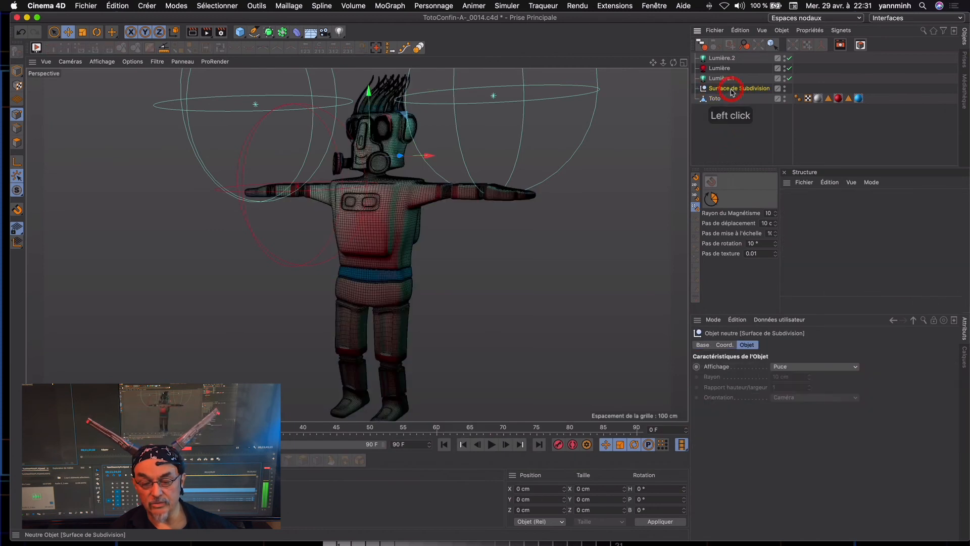
key(super+BackSpace)
Bake the Toto object's surface colour with Conformer l'objet to a 4096 × 4096 JPG texture at 8 bits per channel
click(716, 90)
click(740, 31)
click(808, 221)
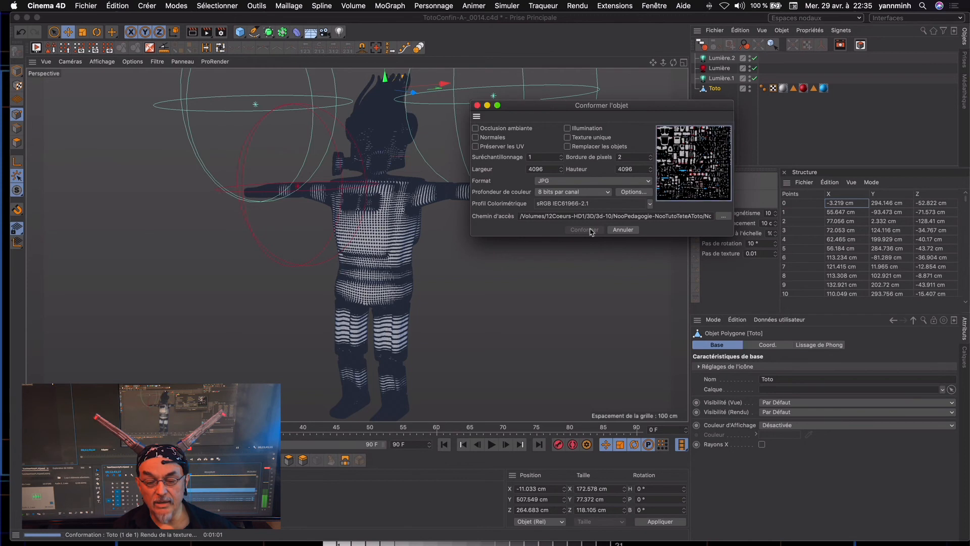
click(477, 105)
Select the original Toto object and save the scene incrementally as TotoConfin-A-_0015.c4d
click(724, 99)
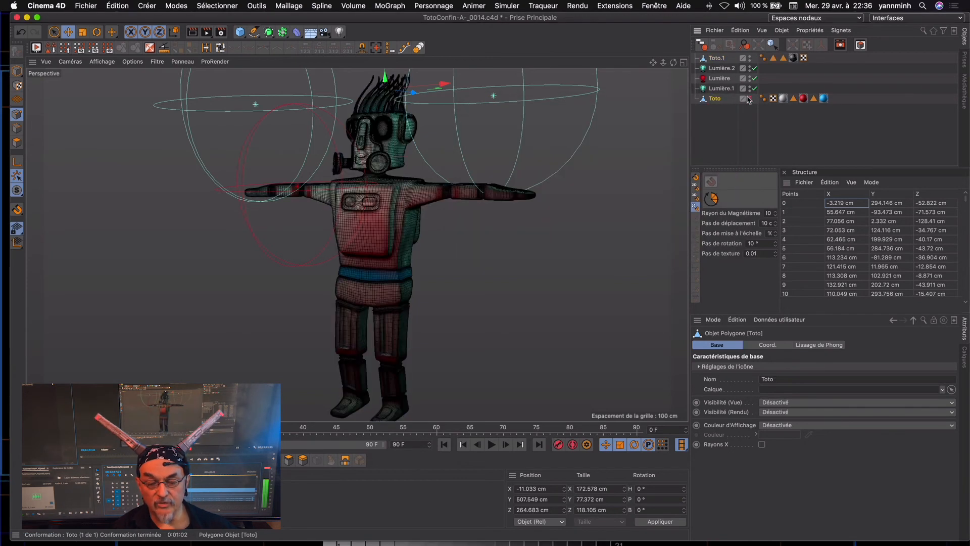
click(86, 6)
click(115, 126)
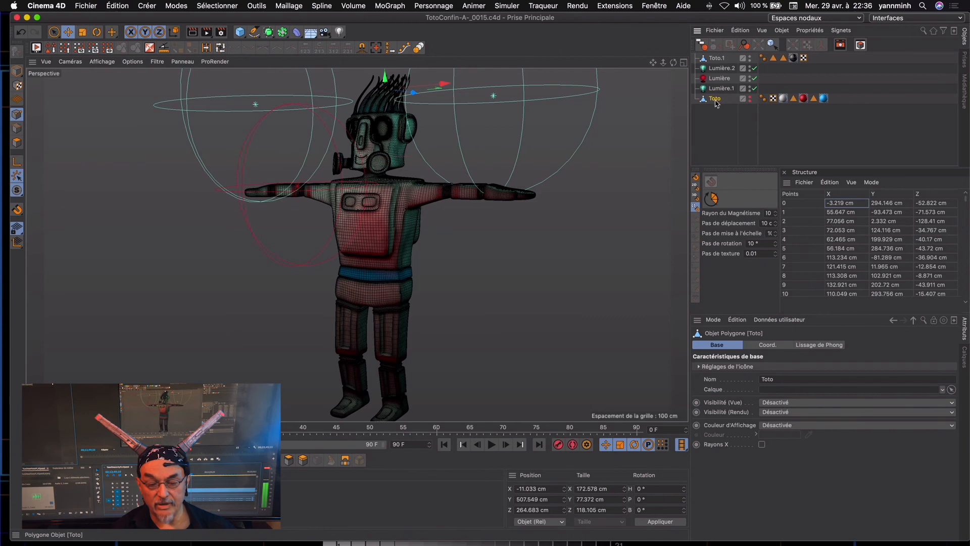
Delete the original Toto object and clear out the unused materials
key(BackSpace)
click(69, 475)
click(101, 441)
Open the Toto material's baked colour image TotoCouleur_de_Surface.jpg for editing in Photoshop, discarding its embedded colour profile
double_click(46, 497)
click(336, 198)
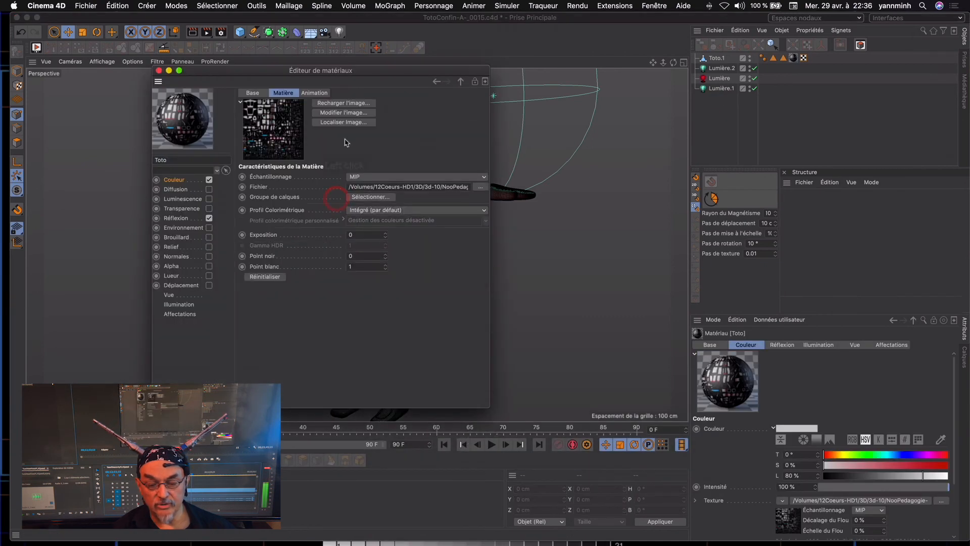
click(346, 113)
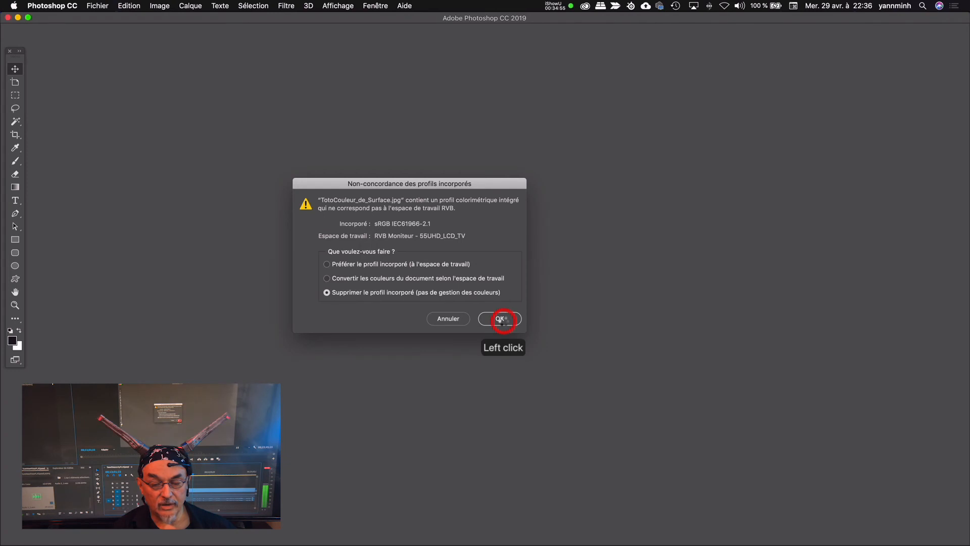
click(500, 318)
click(387, 114)
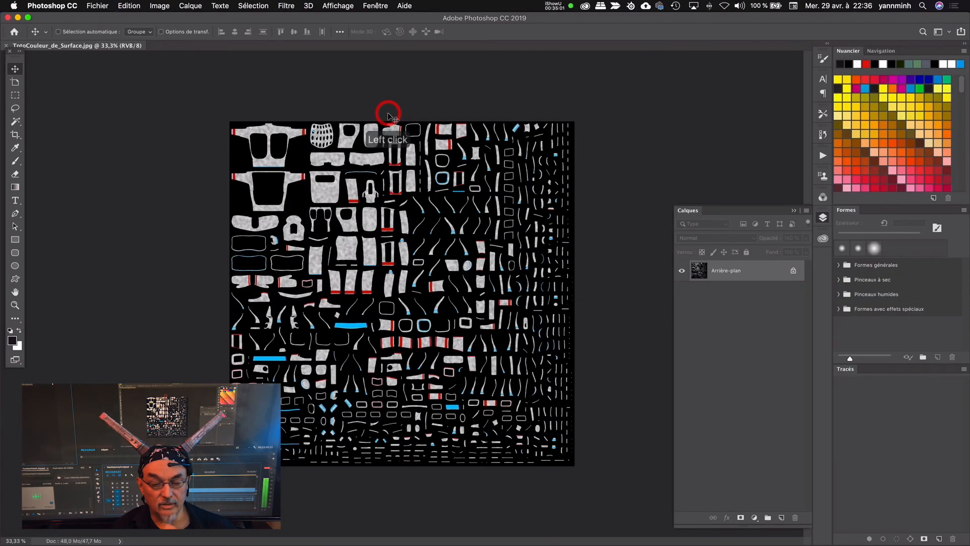
Examine the baked texture islands up close, return to Cinema 4D and close the material editor
key(super+equal)
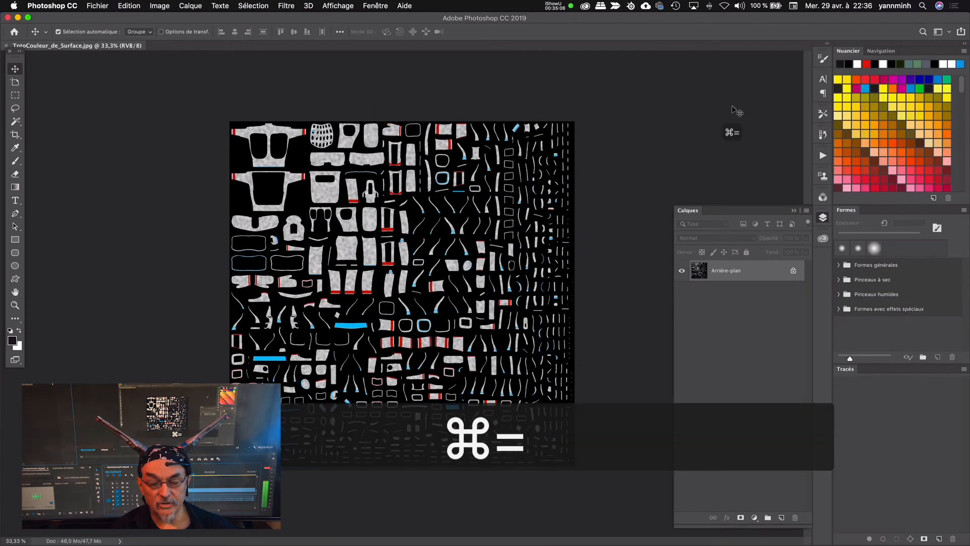
drag(504, 97, 569, 219)
right_click(569, 219)
click(509, 190)
key(super+Tab)
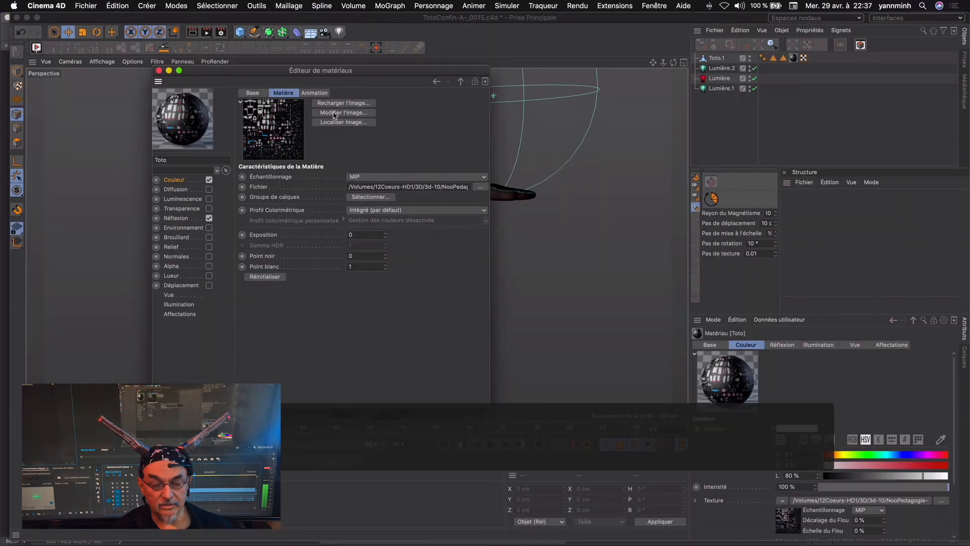
click(160, 68)
click(486, 278)
drag(485, 278, 485, 279)
drag(653, 62, 485, 279)
drag(653, 62, 485, 280)
double_click(101, 357)
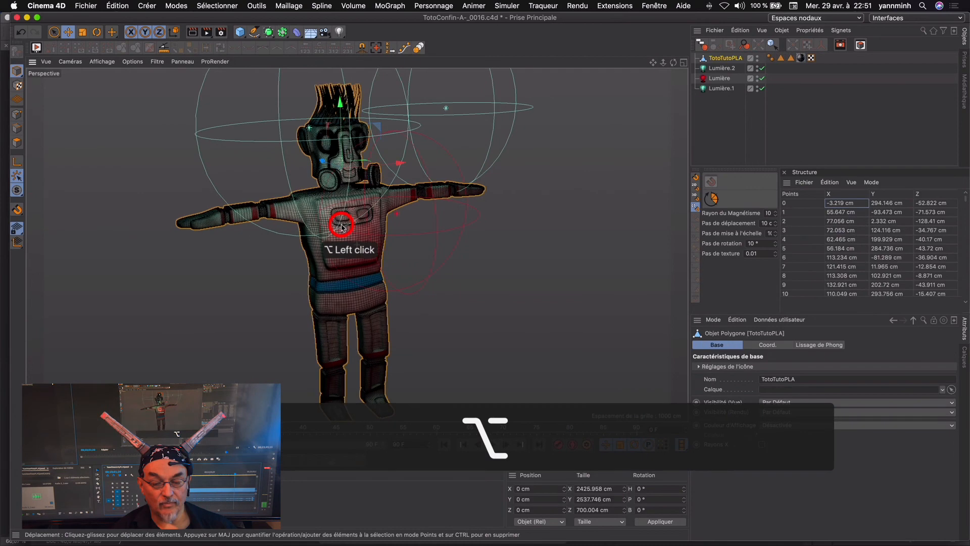
alt+drag(346, 222, 354, 222)
Move the TotoTutoPLA object's axis vertically down to the soles of its feet in the front view
click(722, 57)
click(683, 62)
key(o)
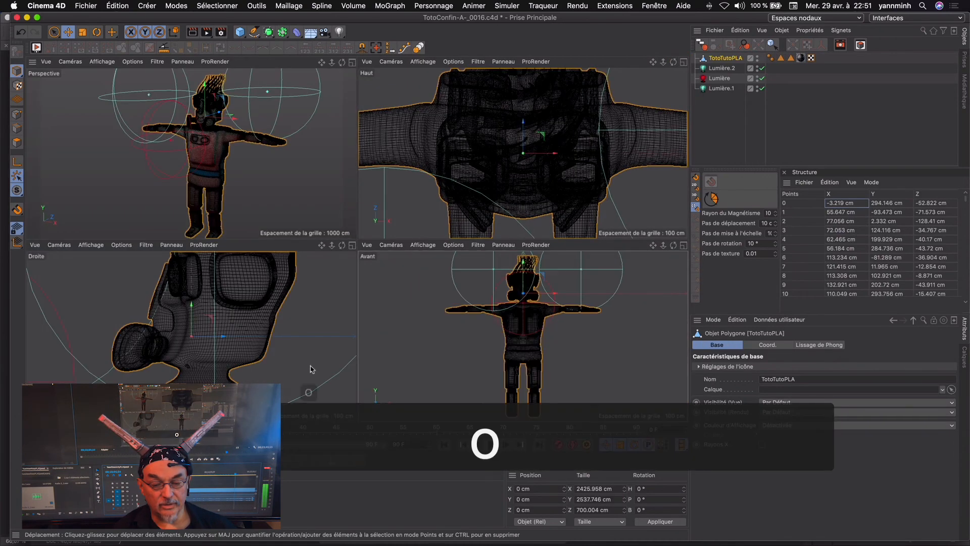
key(o)
key(o)
click(725, 57)
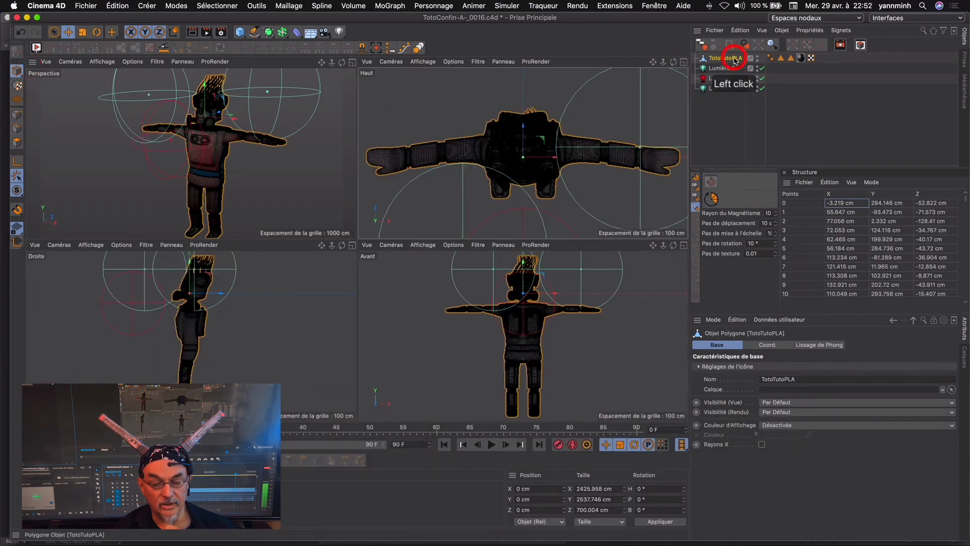
click(17, 162)
drag(523, 263, 523, 412)
click(684, 245)
click(357, 349)
drag(357, 347, 357, 349)
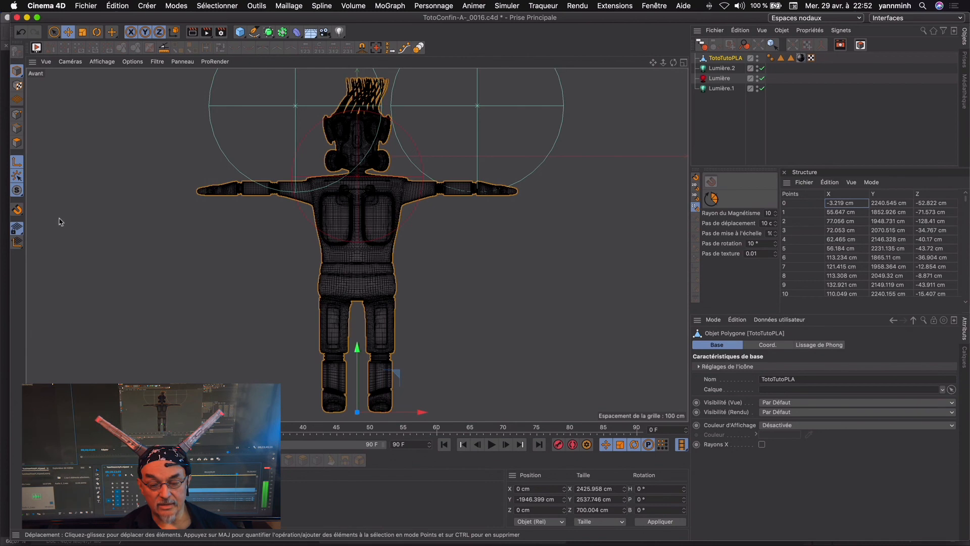
Set the TotoTutoPLA object's Y position to 0 cm and frame it
click(556, 499)
text(0)
key(Return)
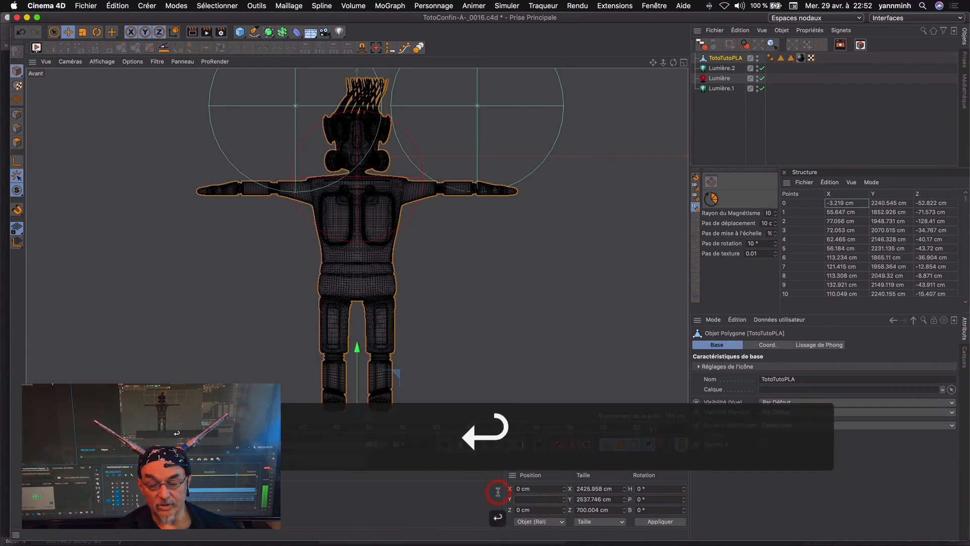
key(o)
Add a 180 cm Pantin figure beside the character and scale TotoTutoPLA down to about the figure's height
drag(241, 33, 402, 103)
drag(418, 413, 503, 412)
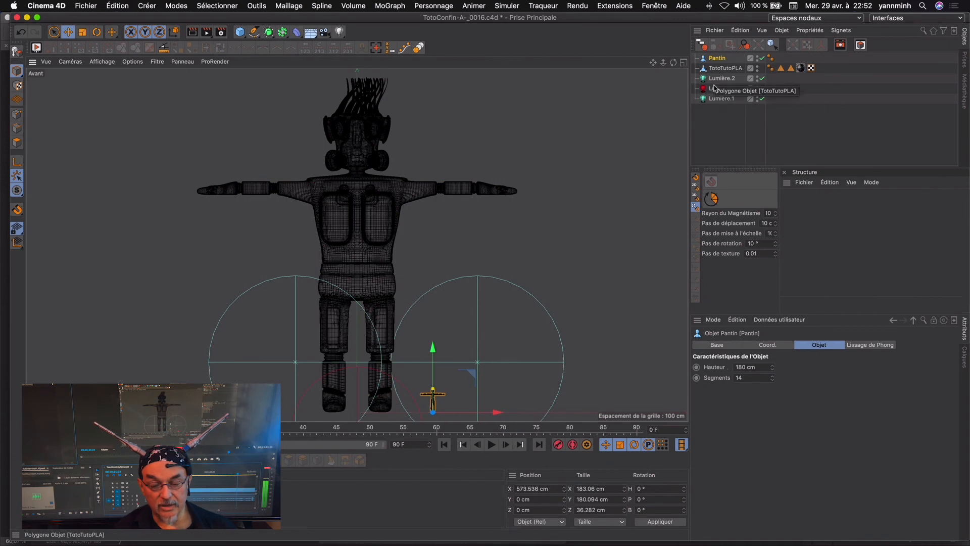
click(731, 73)
click(83, 32)
drag(555, 169, 485, 277)
Move the Pantin figure close beside the character, to about 193 cm on X, to compare their heights
click(718, 58)
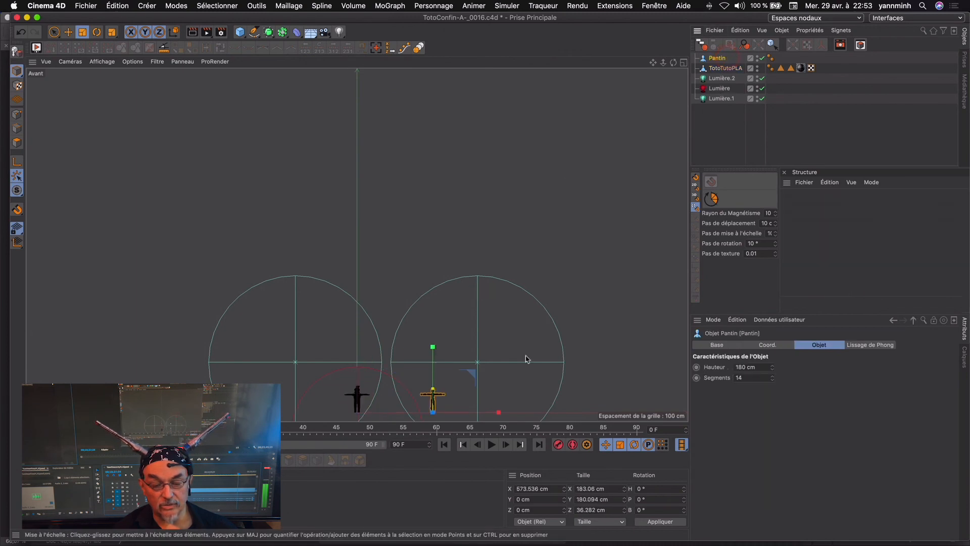
key(e)
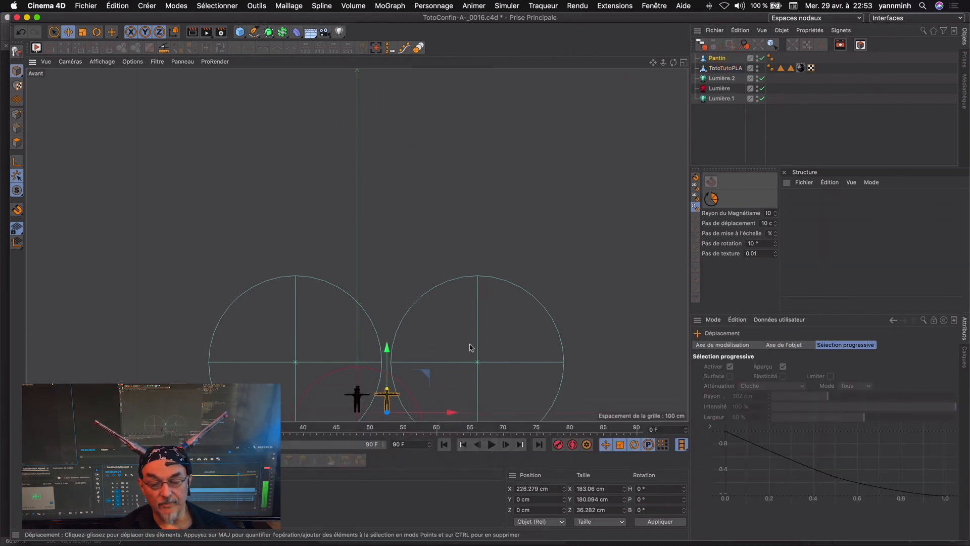
key(o)
click(614, 181)
key(1)
drag(614, 181, 773, 190)
key(2)
drag(381, 205, 360, 219)
key(1)
drag(393, 255, 639, 134)
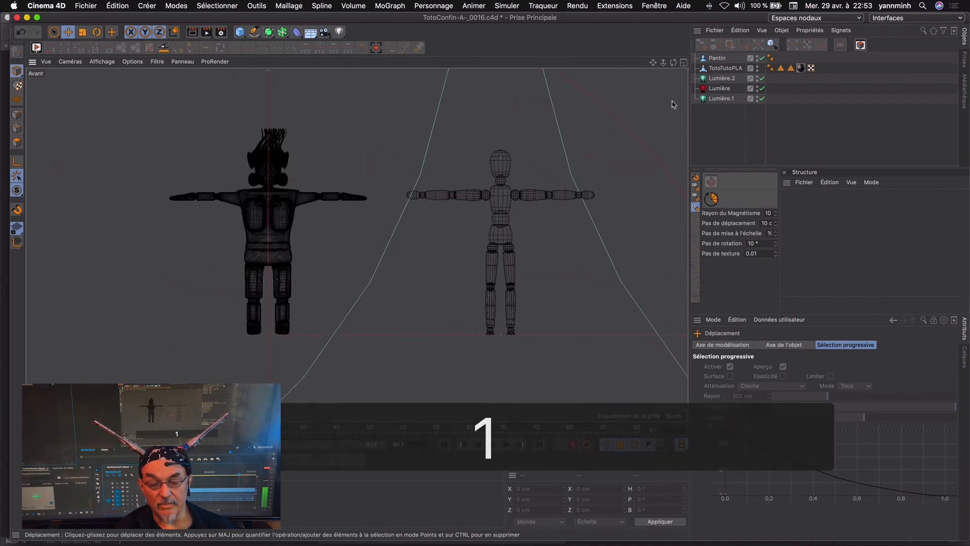
click(710, 59)
drag(566, 335, 530, 335)
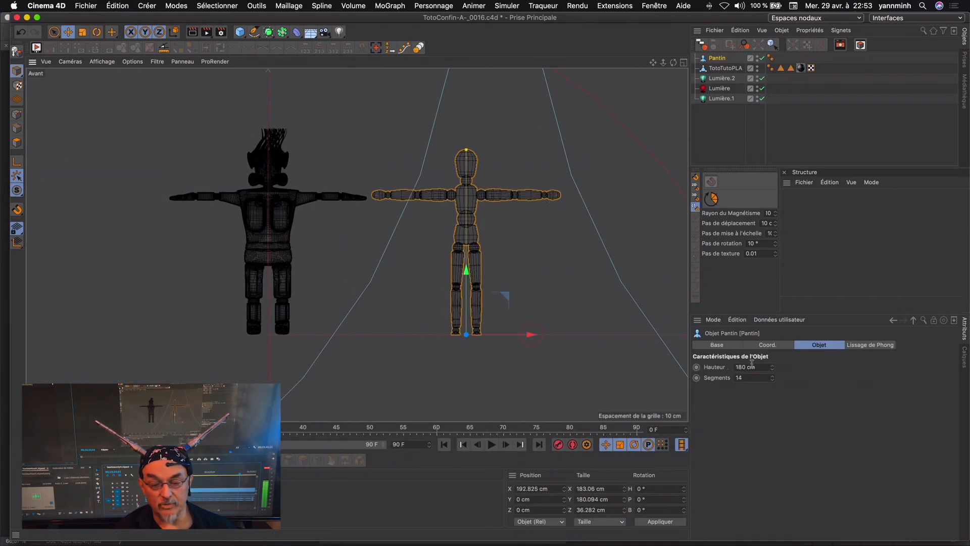
Move the turquoise light Lumière.2 along X towards the two figures in the perspective view
click(683, 62)
click(348, 62)
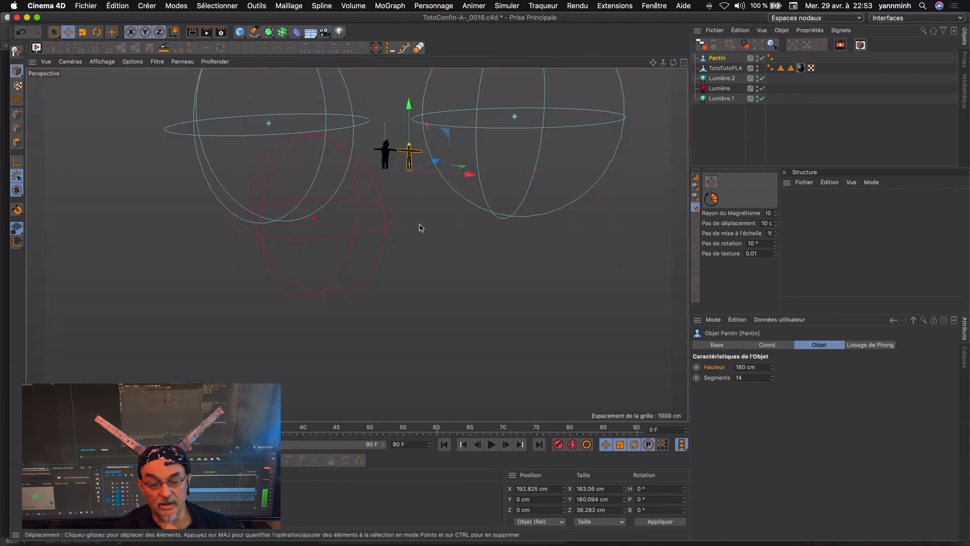
click(709, 77)
drag(580, 115, 499, 124)
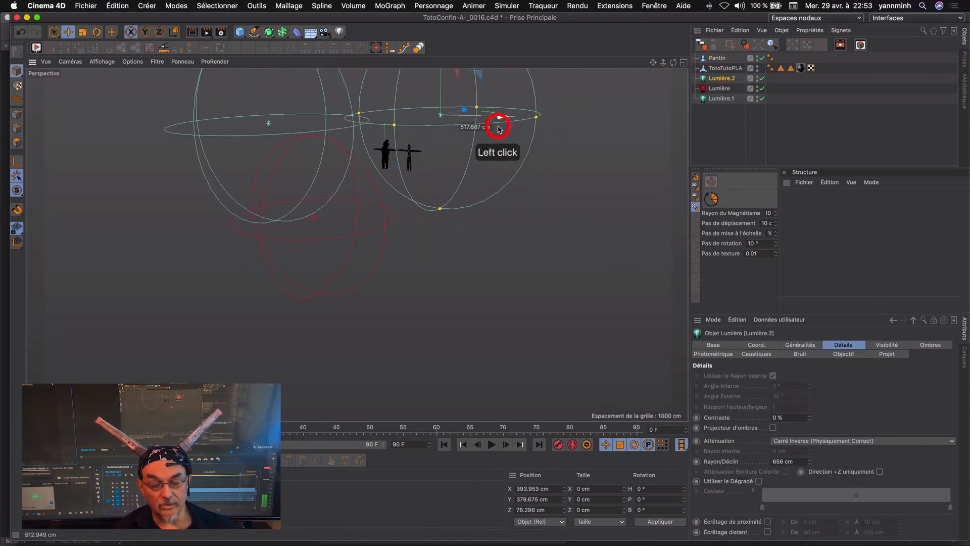
click(502, 182)
drag(502, 182, 453, 172)
mouse_move(654, 62)
mouse_down()
mouse_move(654, 86)
mouse_move(707, 62)
mouse_move(632, 130)
mouse_move(667, 66)
mouse_up()
drag(560, 148, 588, 126)
Lower Lumière.2 and the red light together, then bring the red light in close to the figures
shift+click(722, 88)
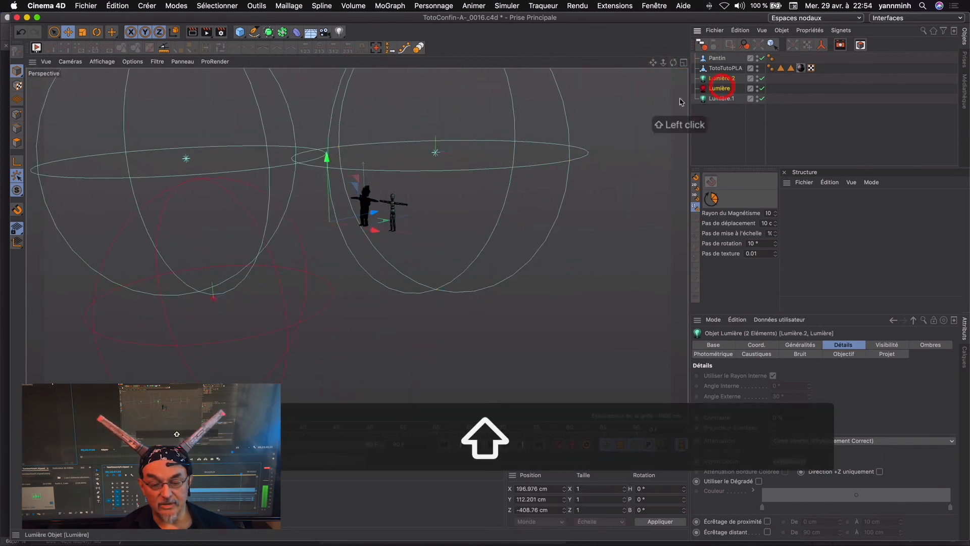
drag(328, 160, 328, 188)
click(217, 325)
drag(210, 268, 207, 160)
drag(259, 212, 447, 224)
alt+drag(369, 196, 357, 145)
drag(303, 162, 303, 190)
Bring Lumière.1 in close to the figures and move Lumière.2 above them, to about 121 cm on X
click(722, 98)
drag(218, 192, 355, 181)
drag(294, 124, 313, 177)
alt+drag(313, 177, 336, 263)
drag(327, 204, 343, 161)
click(718, 79)
drag(459, 147, 399, 133)
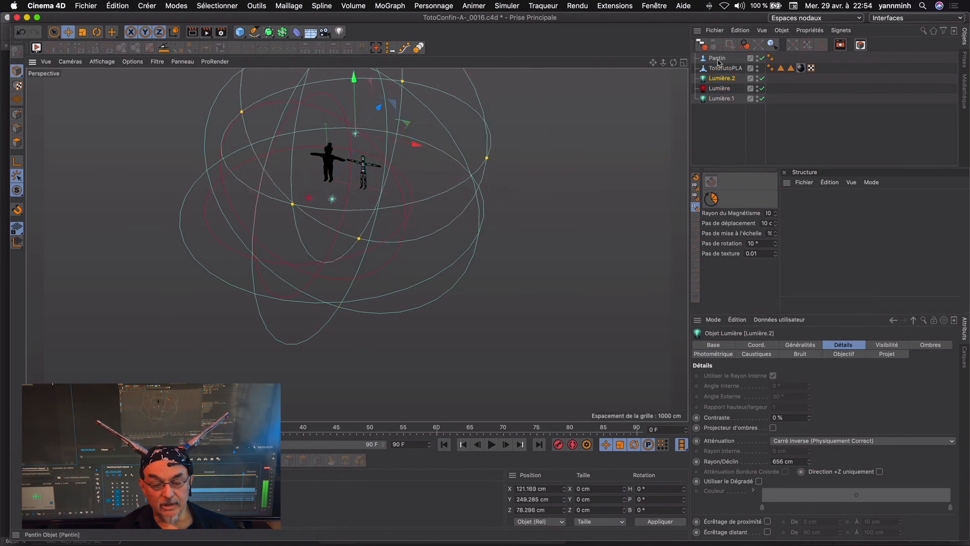
Frame the TotoTutoPLA character and delete the Pantin reference figure
click(717, 58)
click(729, 69)
key(o)
alt+drag(485, 247, 572, 204)
alt+drag(407, 220, 522, 156)
click(718, 58)
key(Delete)
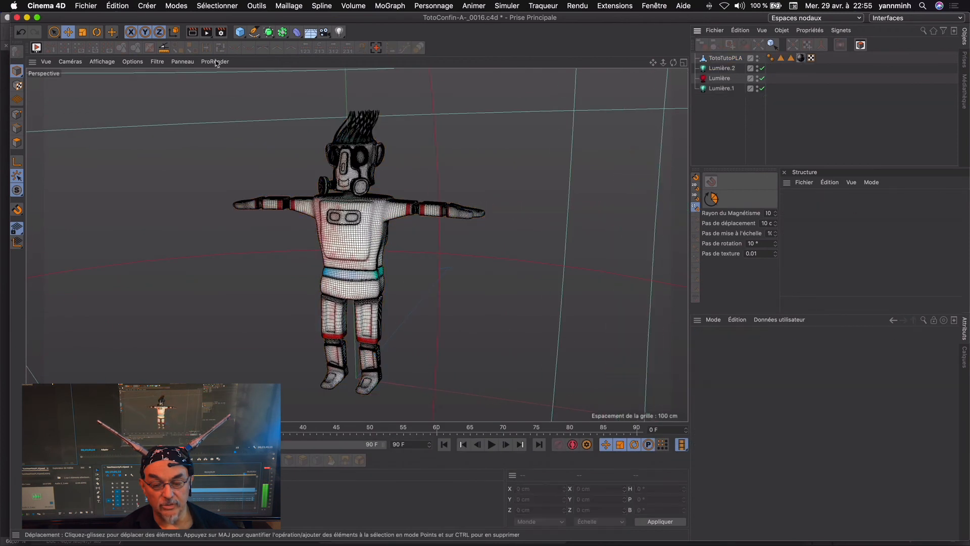
Lower the intensity of all three lights to 41 %, render the view and save the project
click(192, 33)
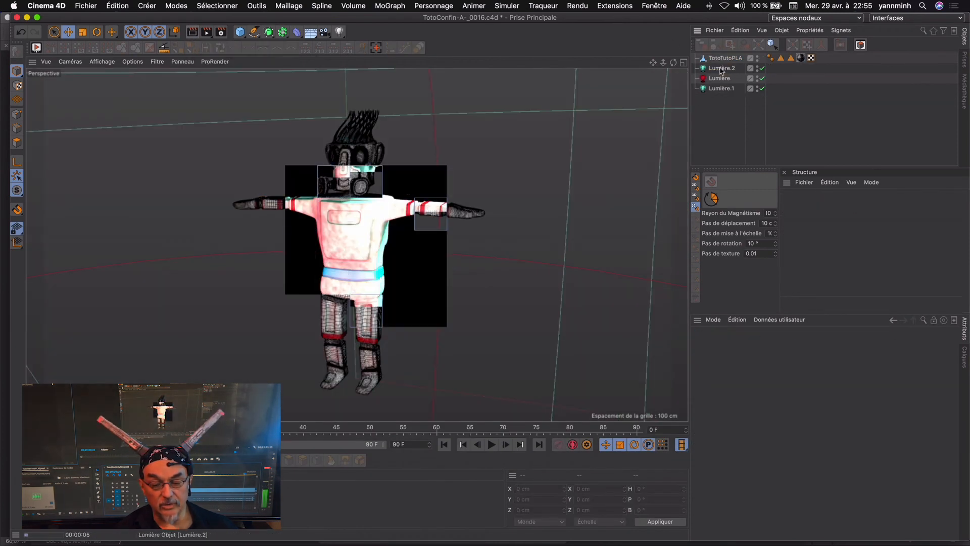
click(721, 68)
shift+click(721, 88)
click(800, 345)
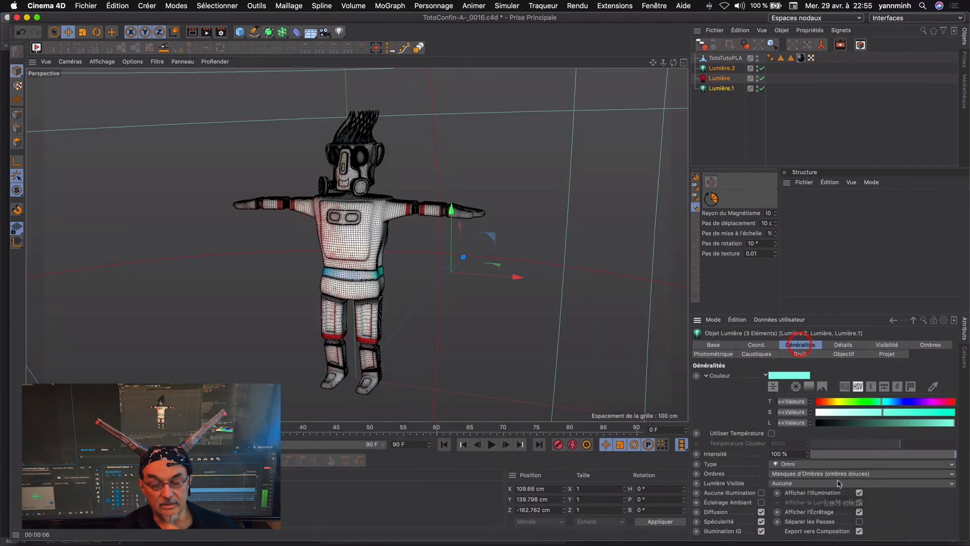
click(869, 455)
click(192, 33)
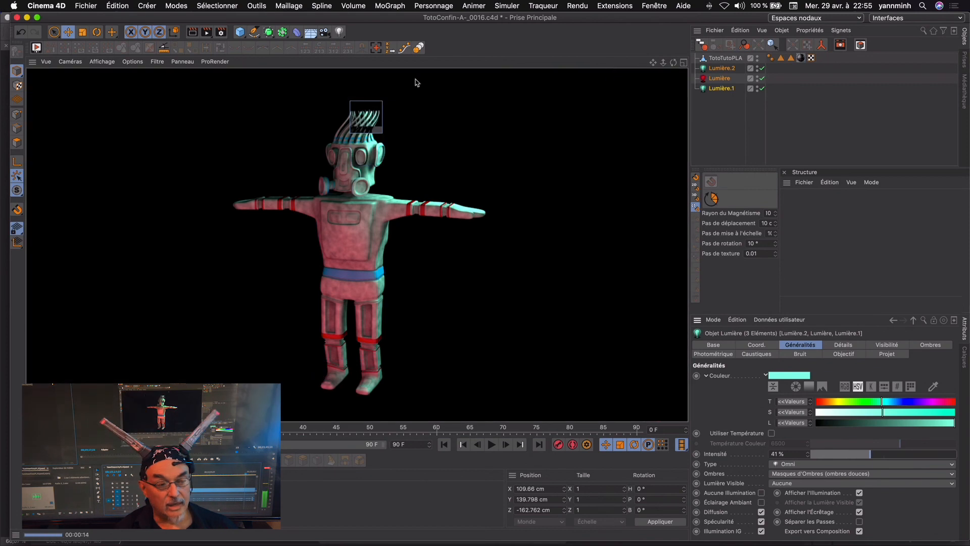
click(86, 5)
click(114, 104)
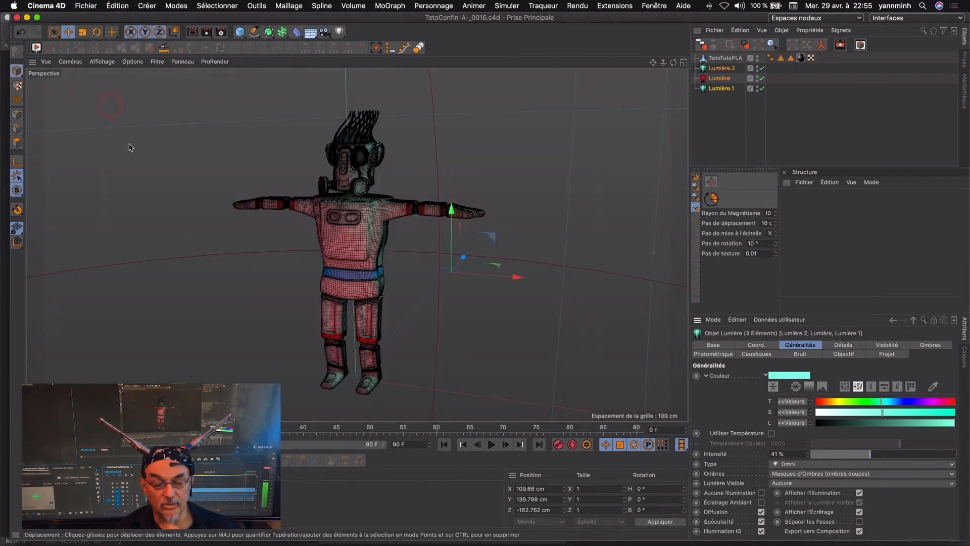
Export only the TotoTutoPLA mesh, with its textures and materials, as TotoTutoPLAFBX2.fbx in FBX version 7.4 (2014)
click(721, 59)
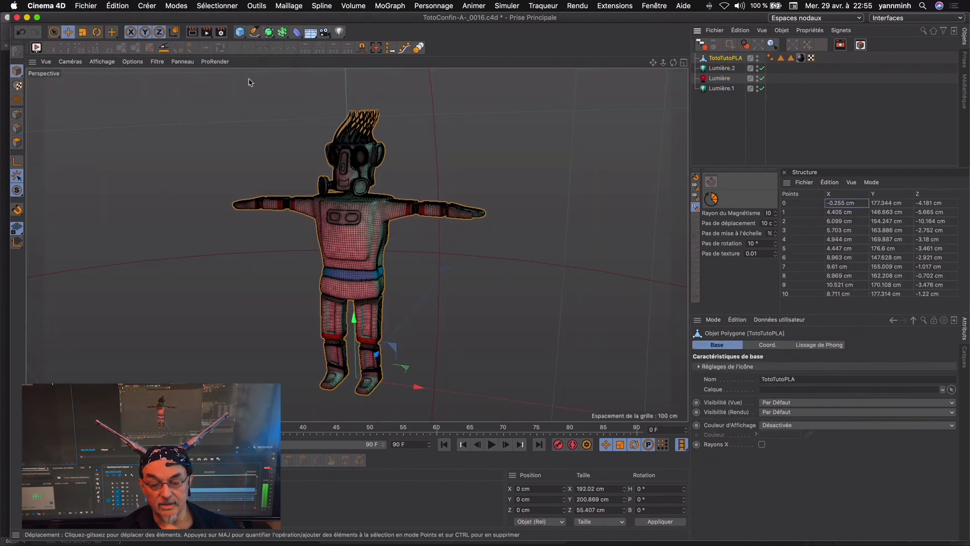
click(86, 5)
mouse_move(151, 218)
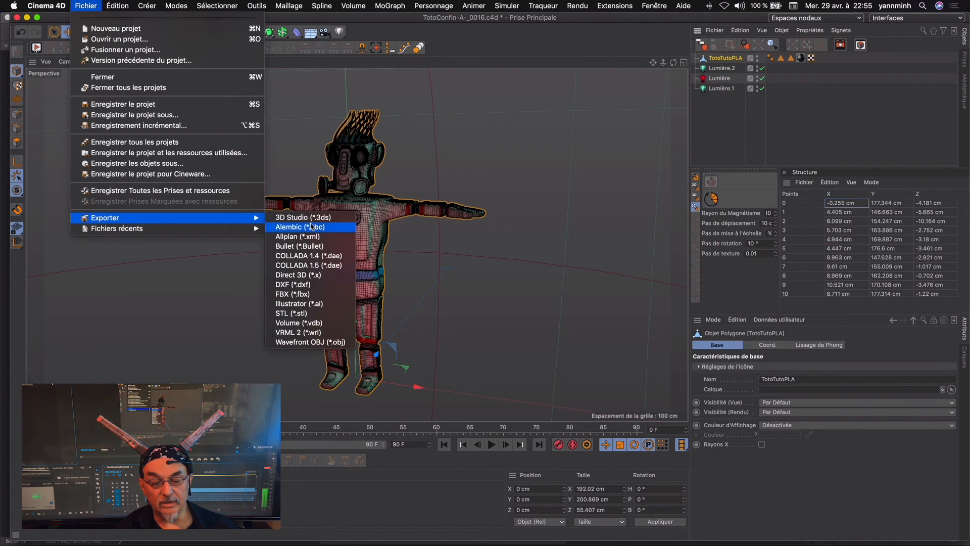
click(302, 295)
click(201, 30)
click(188, 59)
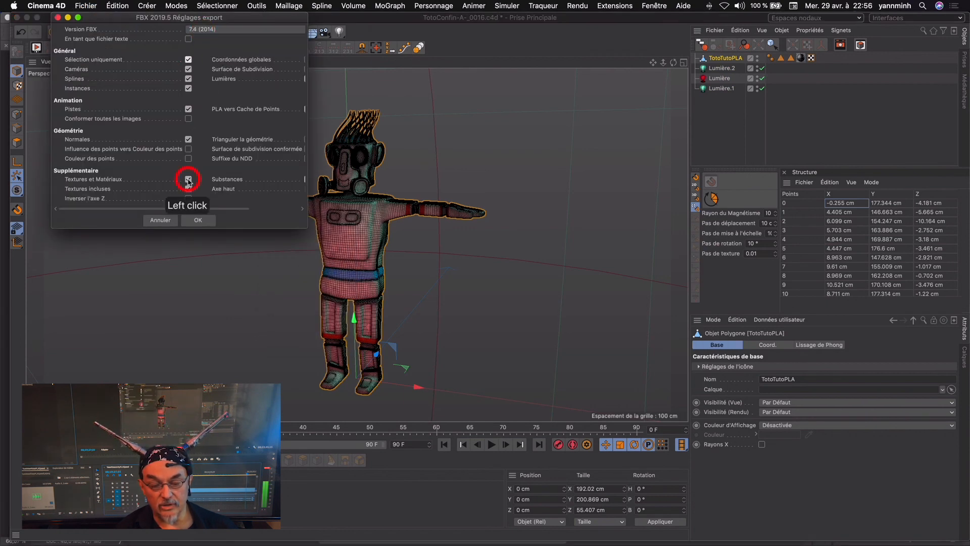
click(200, 218)
Switch to Mixamo in Chrome, upload TotoTutoPLAFBX2.fbx and orient the character with its front facing forward
click(432, 309)
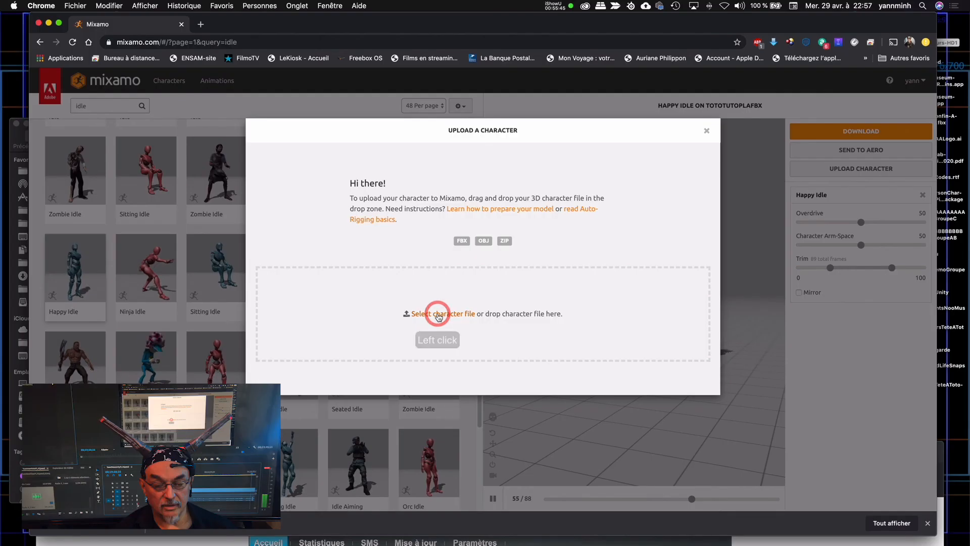
double_click(330, 101)
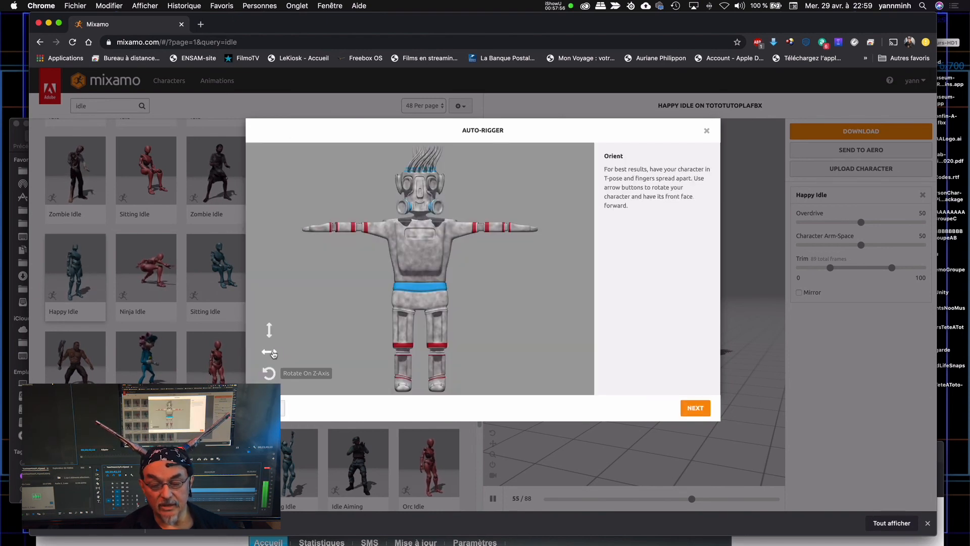
click(270, 352)
click(272, 352)
click(272, 352)
click(272, 352)
click(694, 407)
Place the chin, wrist, elbow, knee and groin markers, choose the skeleton detail level and accept the auto-rigged character
drag(301, 269, 420, 212)
drag(301, 294, 335, 230)
drag(302, 319, 359, 226)
mouse_move(301, 344)
mouse_down()
mouse_move(412, 348)
mouse_move(403, 350)
mouse_up()
mouse_move(302, 370)
mouse_down()
mouse_move(404, 380)
mouse_move(427, 317)
mouse_move(420, 302)
mouse_up()
click(540, 410)
click(533, 416)
click(694, 408)
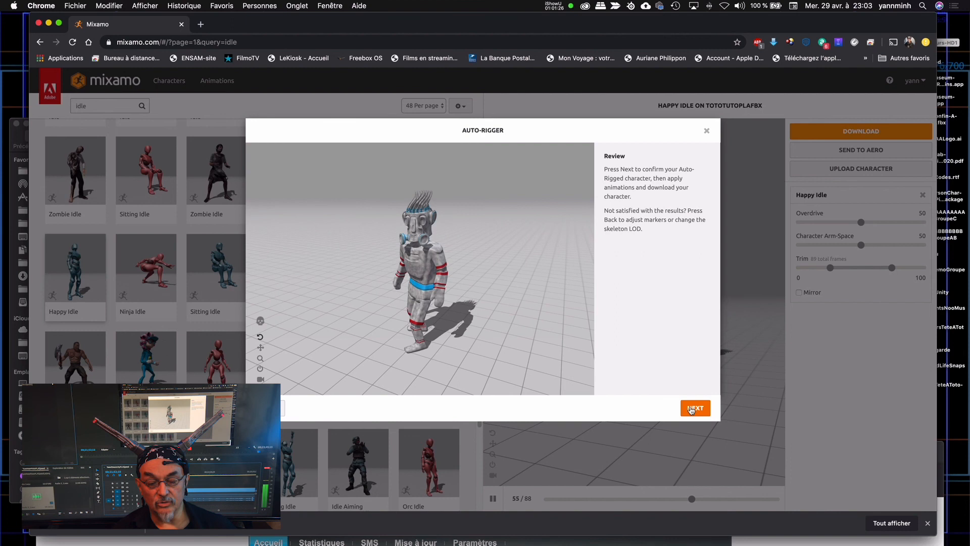
click(693, 409)
click(695, 410)
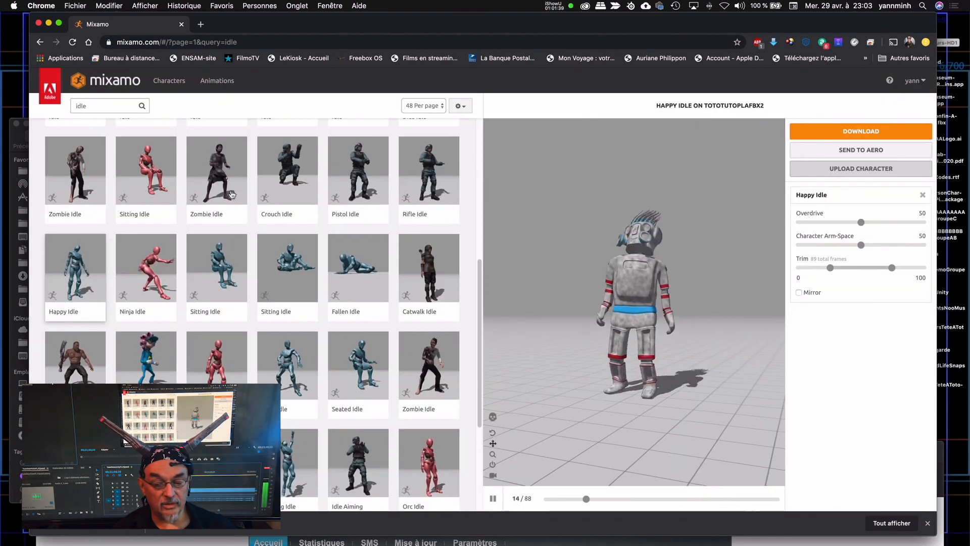
Try the Ninja Idle and Hanging Idle animations on the rigged character, and return to Happy Idle
click(108, 104)
click(214, 103)
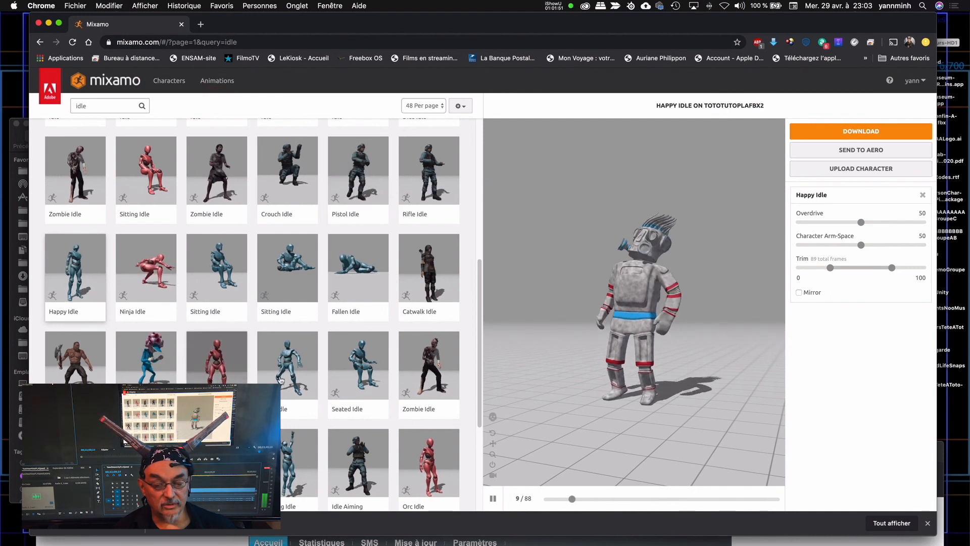
scroll(300, 392, down, 3)
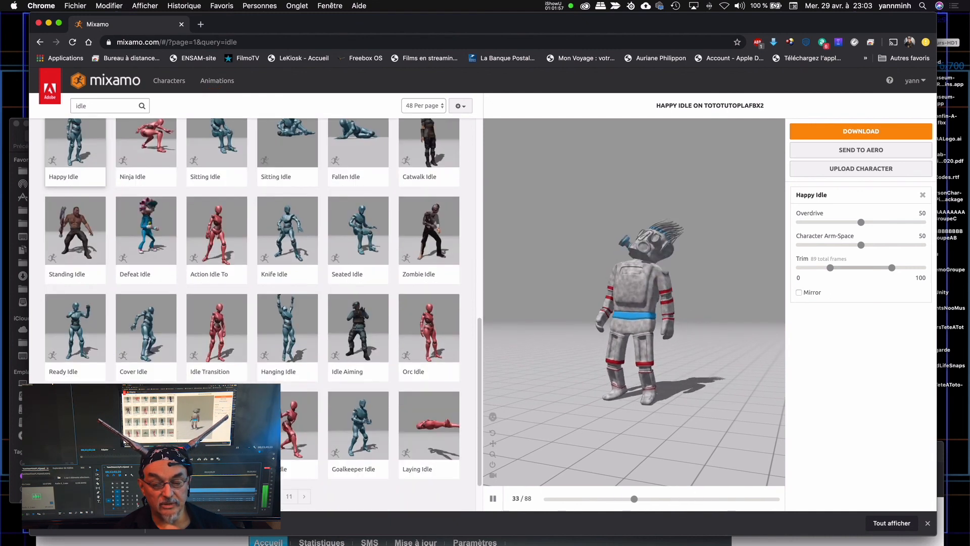
click(293, 436)
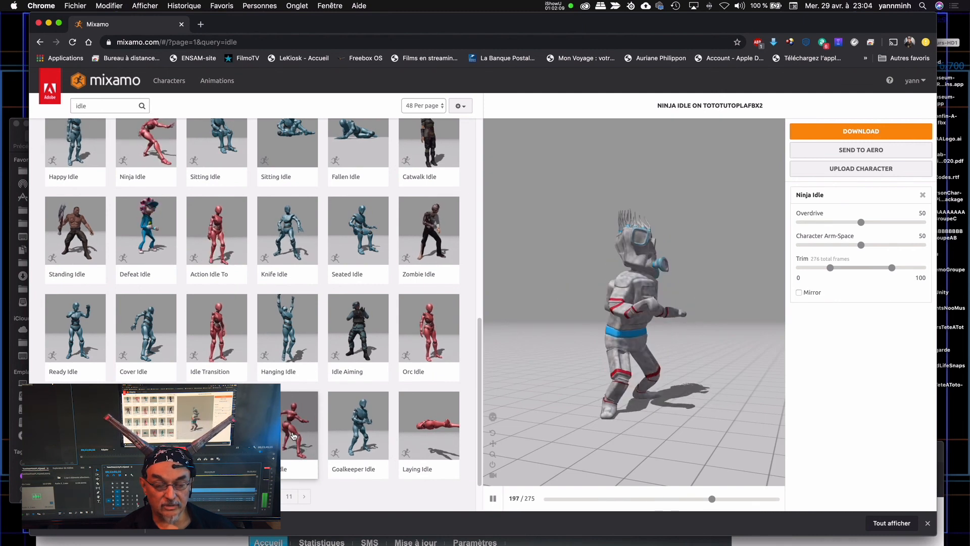
click(291, 338)
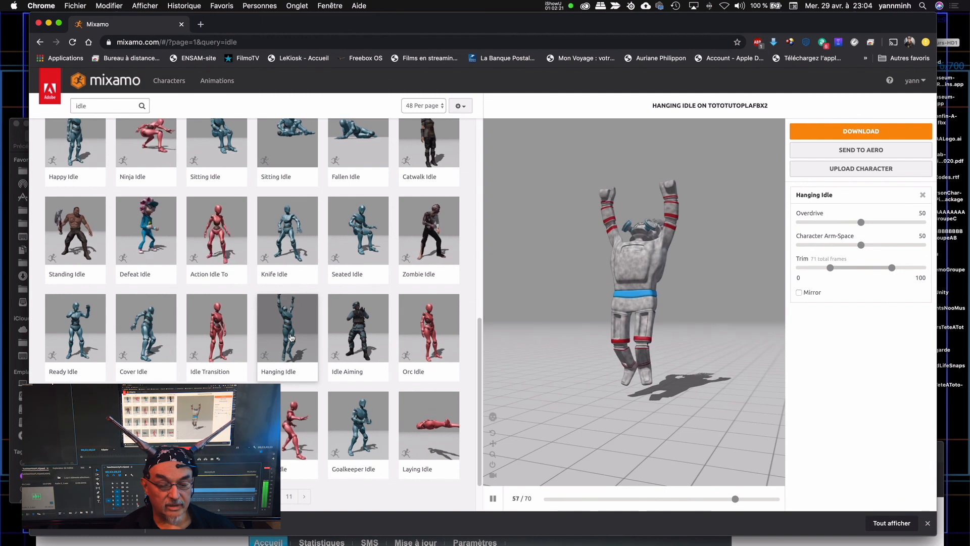
click(71, 155)
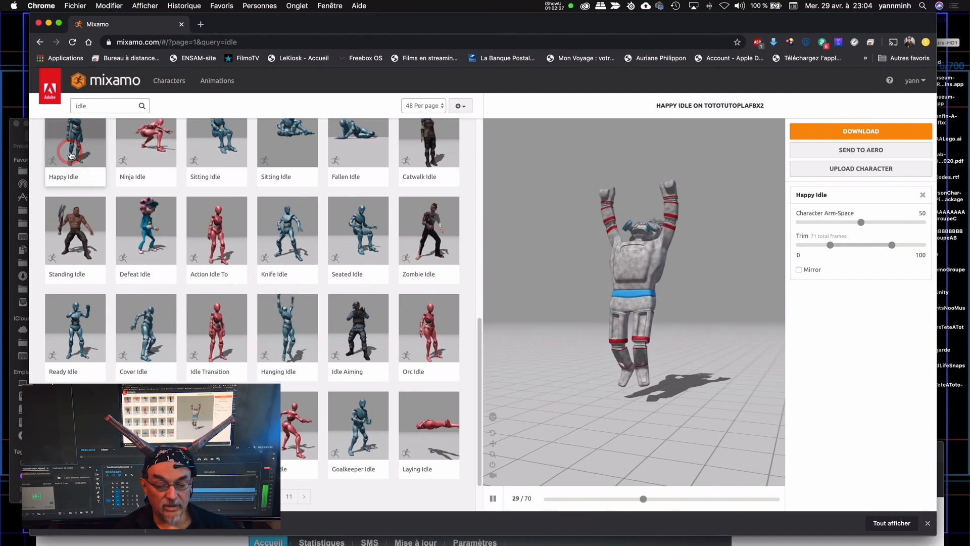
Download Happy Idle as FBX for Unity with skin, 24 frames per second and no keyframe reduction, saved as TotoTutoPLAFBX2@Happy Idle.fbx
click(861, 131)
click(464, 176)
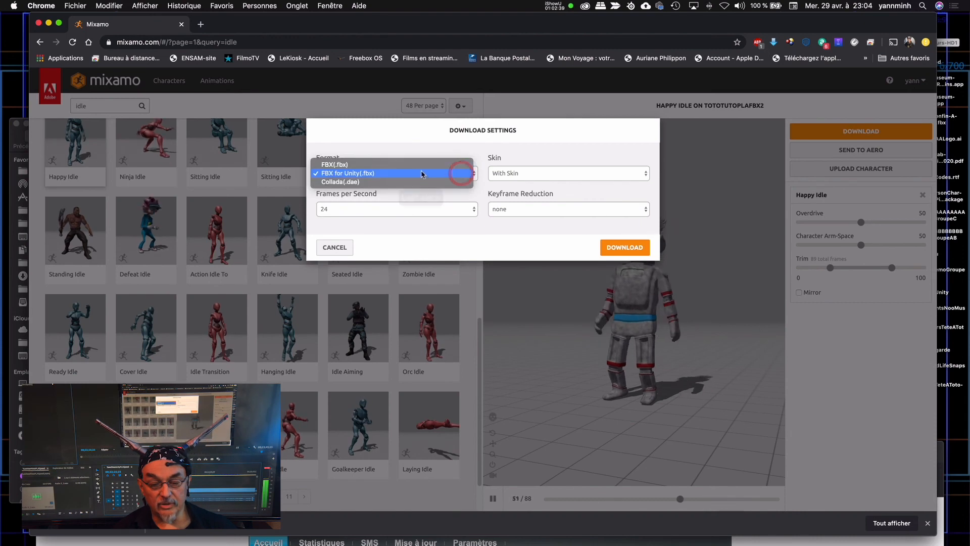
click(422, 173)
click(467, 208)
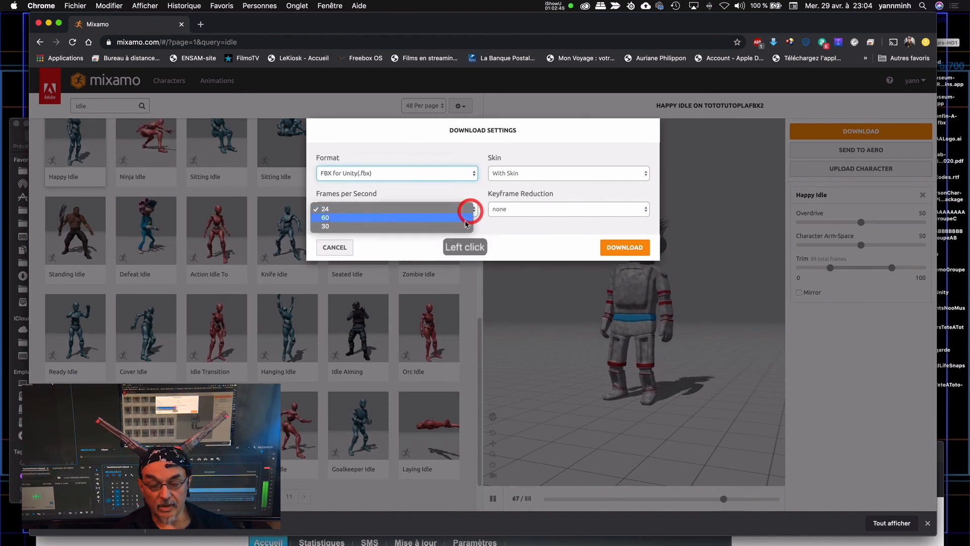
click(464, 211)
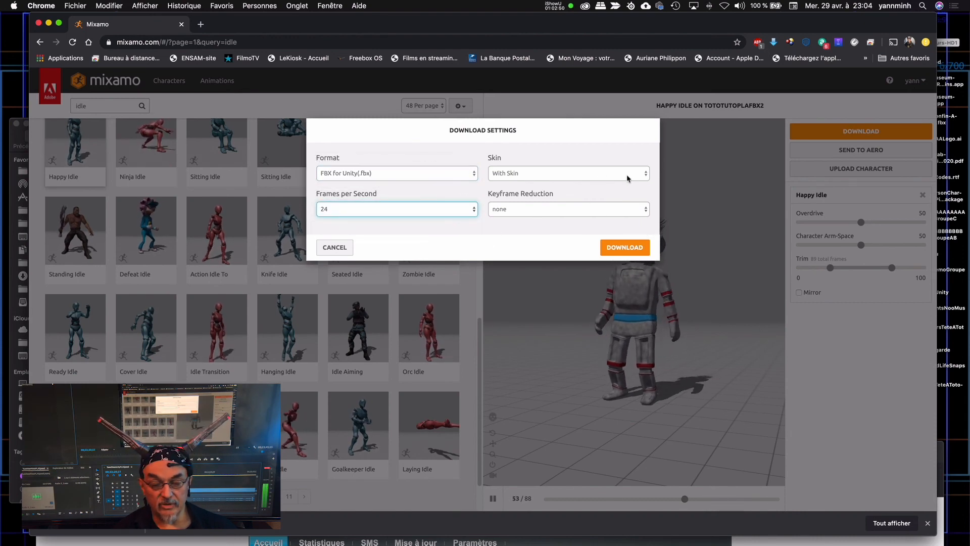
click(643, 212)
click(638, 209)
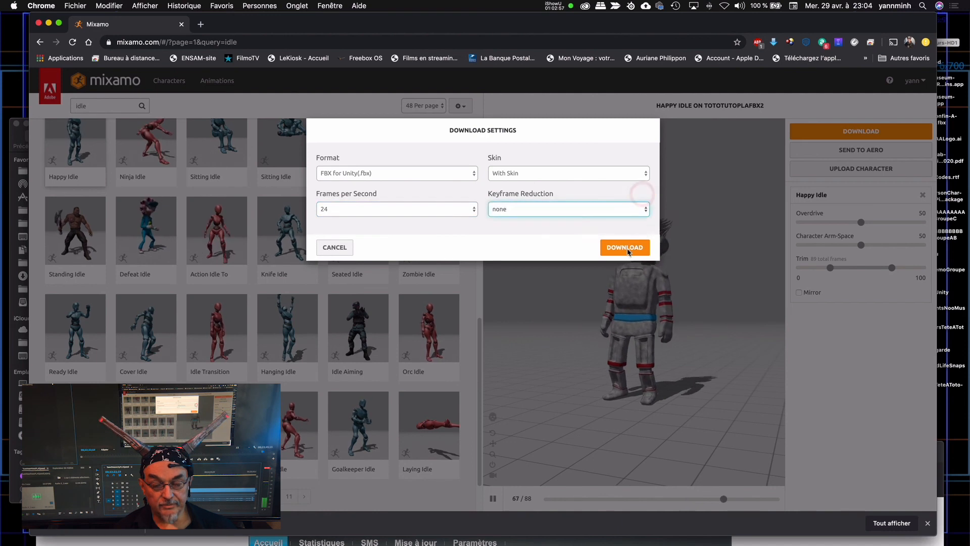
click(625, 247)
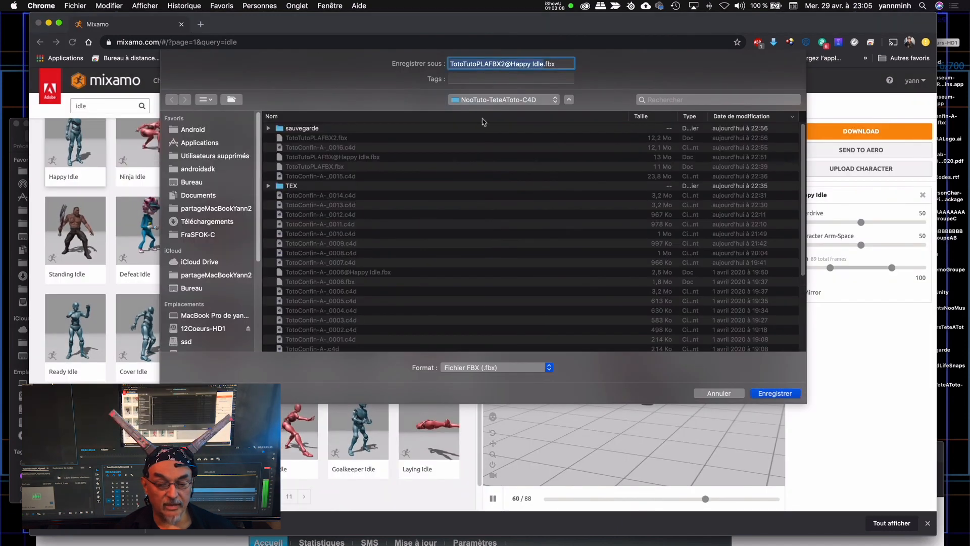
click(767, 394)
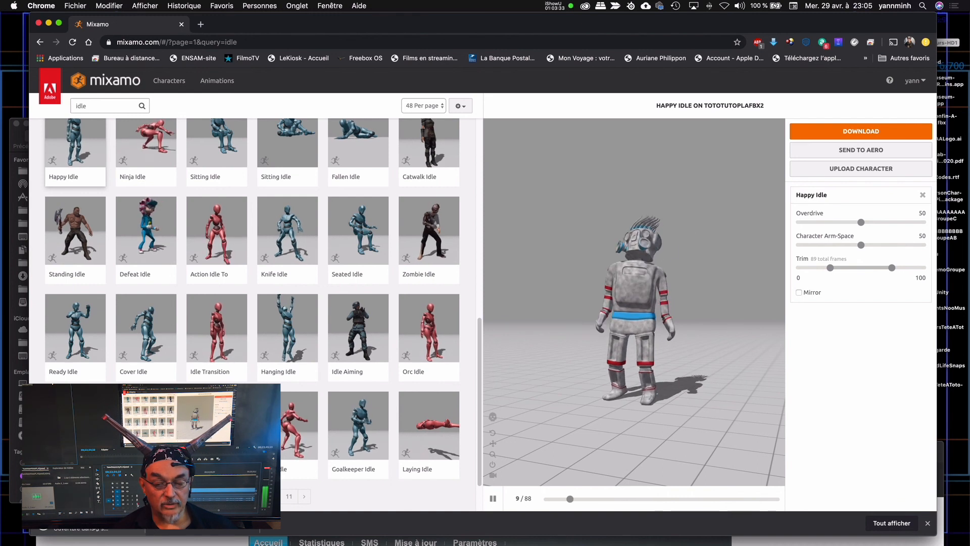
Switch back to Cinema 4D, open TotoTutoPLAFBX2@Happy Idle.fbx and play the character's animation
key(ctrl+Left)
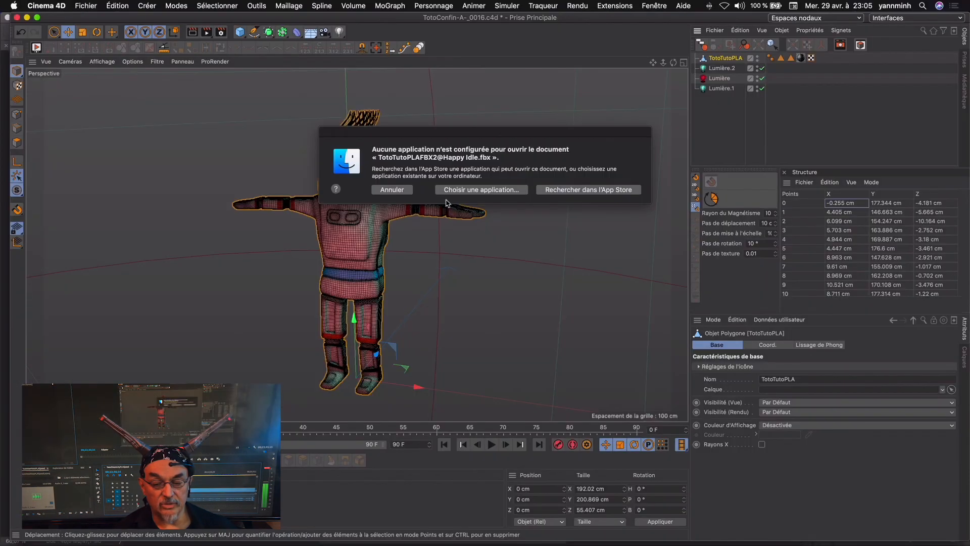
click(399, 190)
click(80, 6)
click(101, 35)
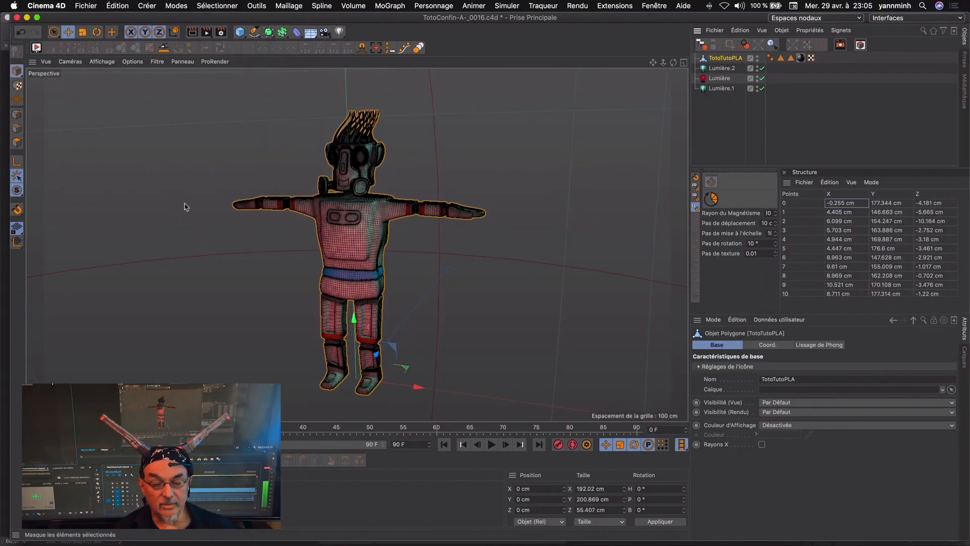
click(407, 104)
click(407, 105)
click(217, 329)
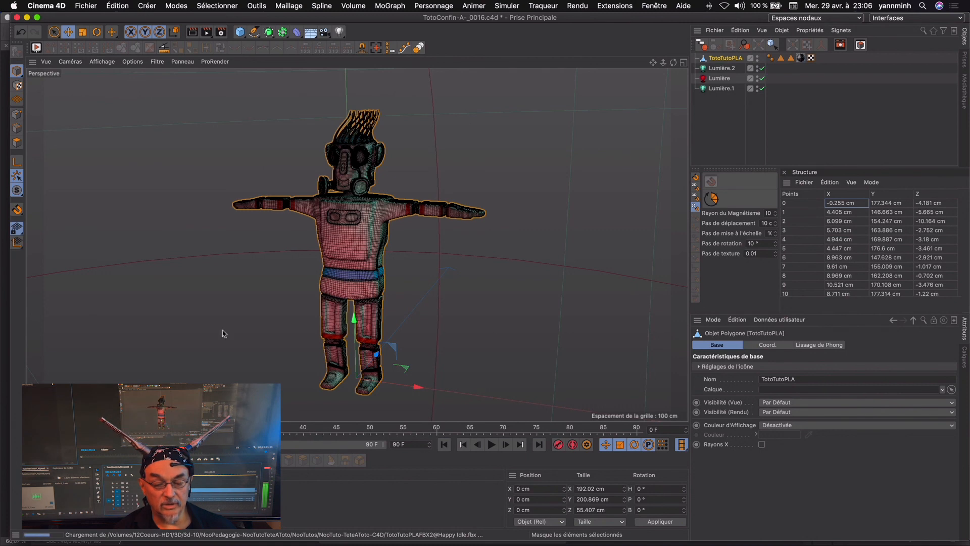
key(o)
click(491, 443)
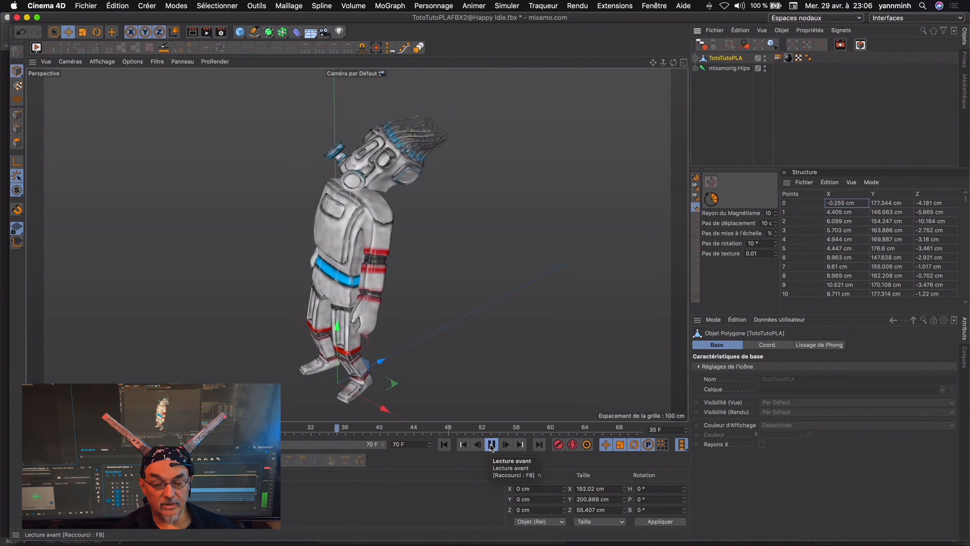
Set the project's frame rate to 25 fps and extend the timeline to 250 frames
click(119, 8)
click(152, 135)
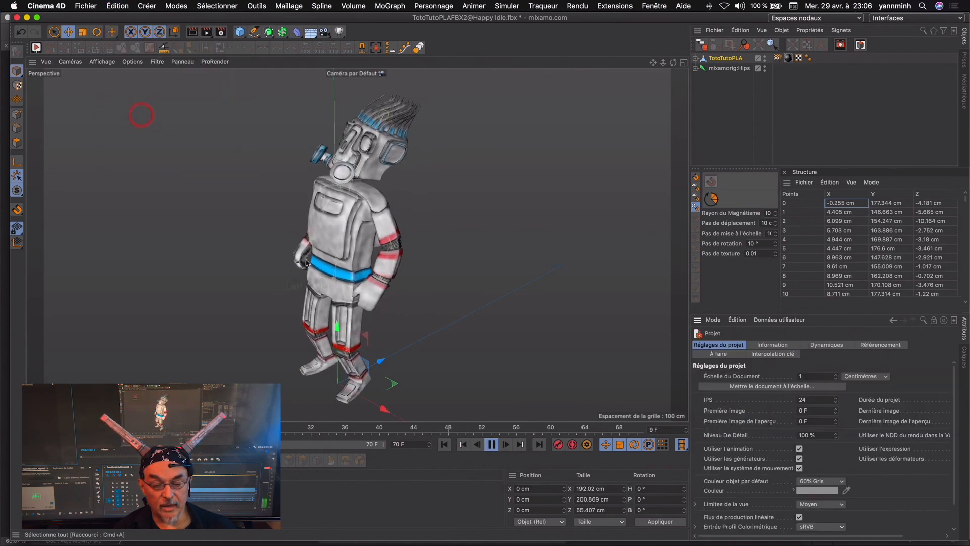
click(811, 400)
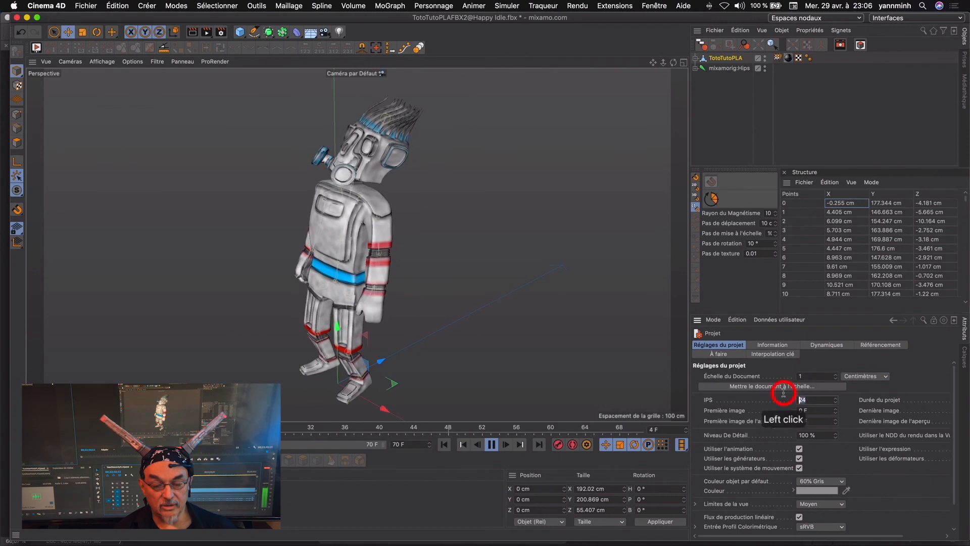
text(25)
key(Return)
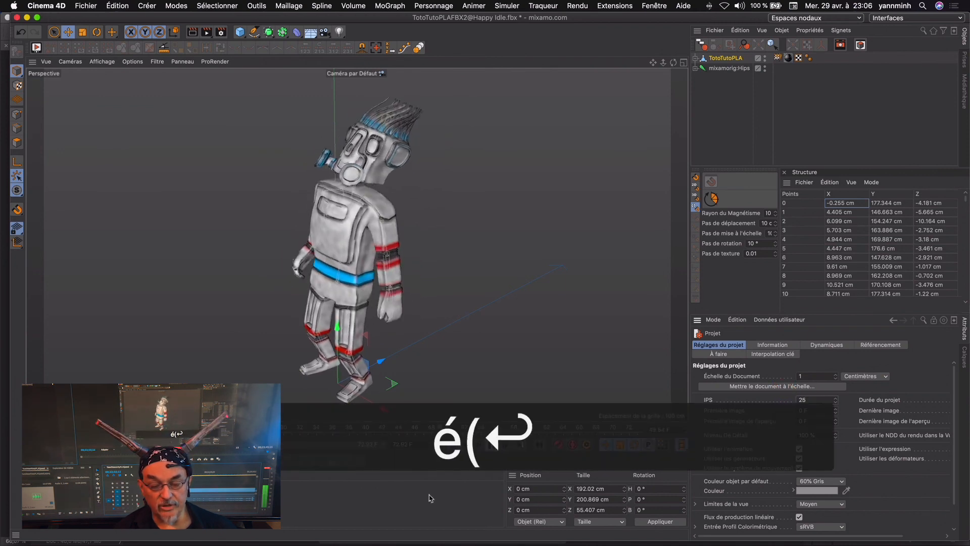
click(424, 444)
text(250)
key(Return)
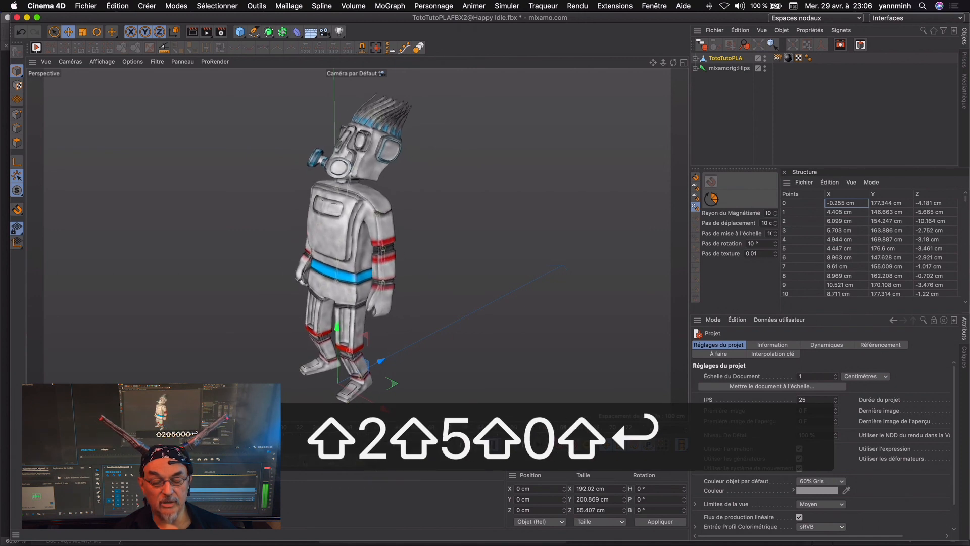
click(468, 419)
drag(673, 62, 646, 64)
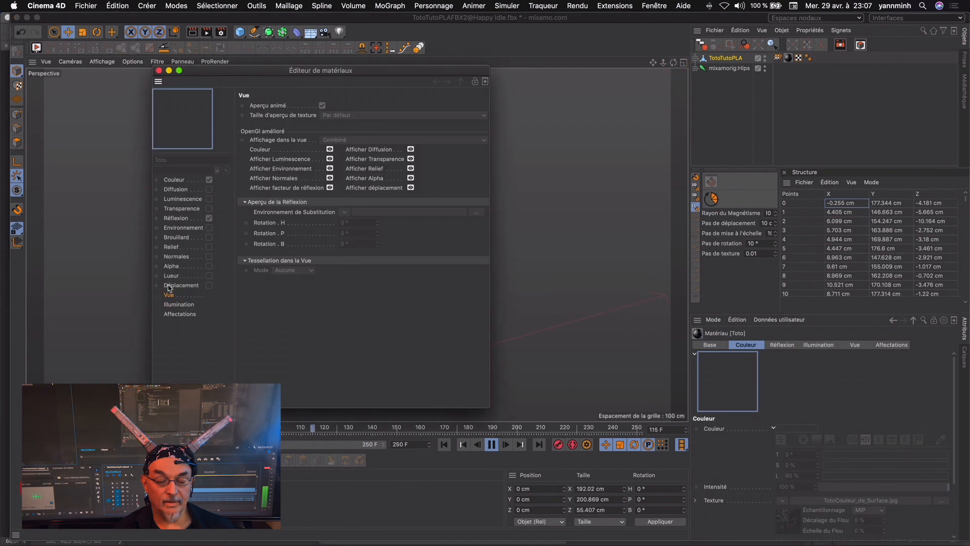
click(159, 71)
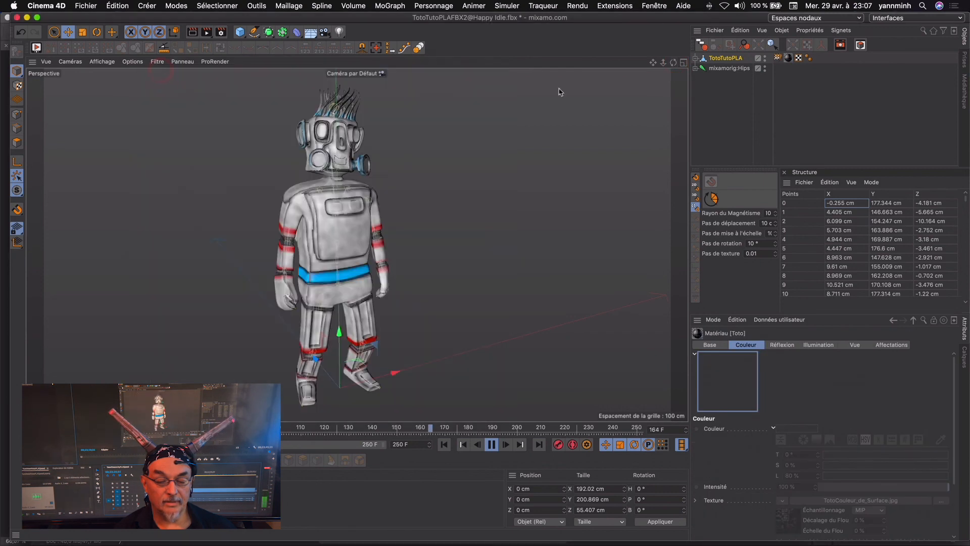
Copy TotoTutoPLA and mixamorig:Hips into a new project and frame the character
click(732, 60)
shift+click(732, 69)
key(super+c)
key(super+n)
key(super+v)
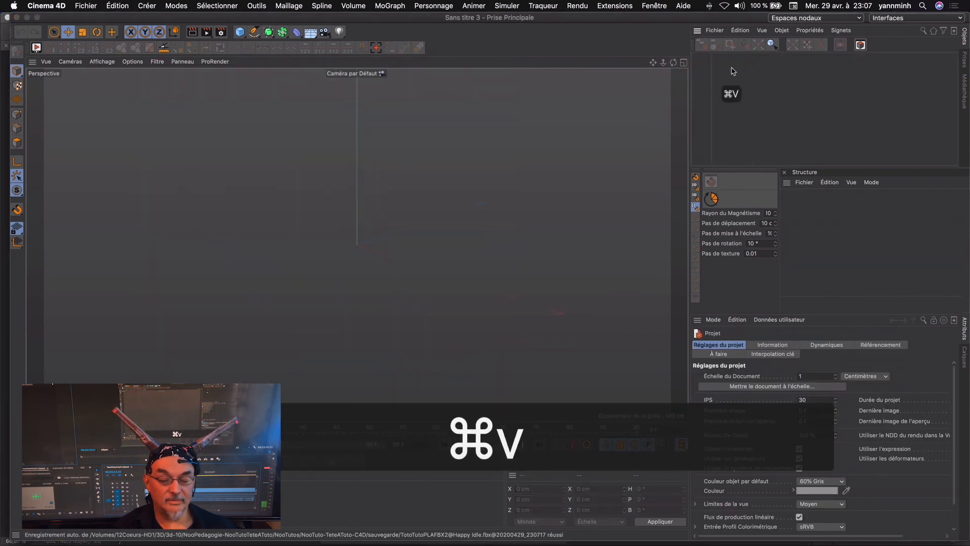
click(574, 212)
key(o)
alt+drag(454, 155, 485, 202)
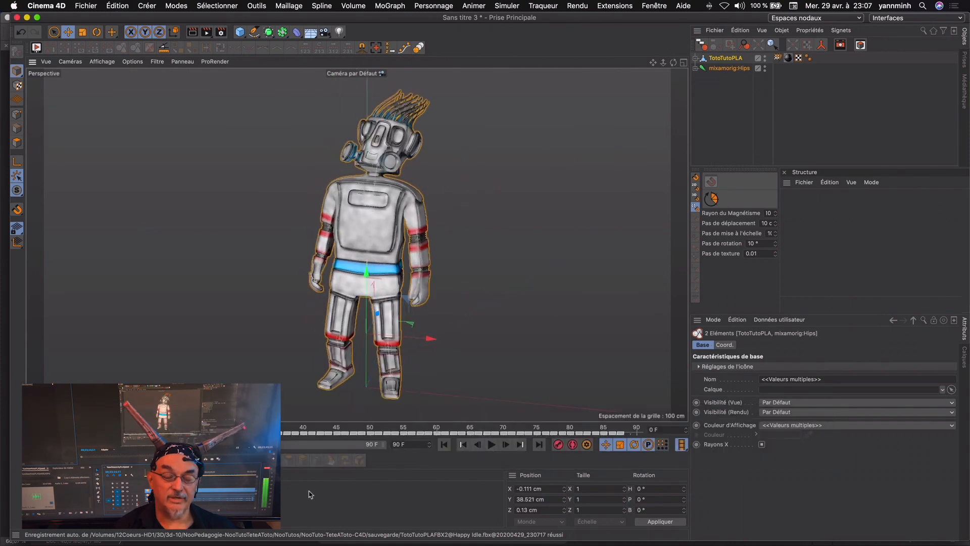
Play the animation and set the Toto material's texture preview size to 1024x1024 (4 Mo)
click(491, 444)
click(26, 511)
double_click(25, 511)
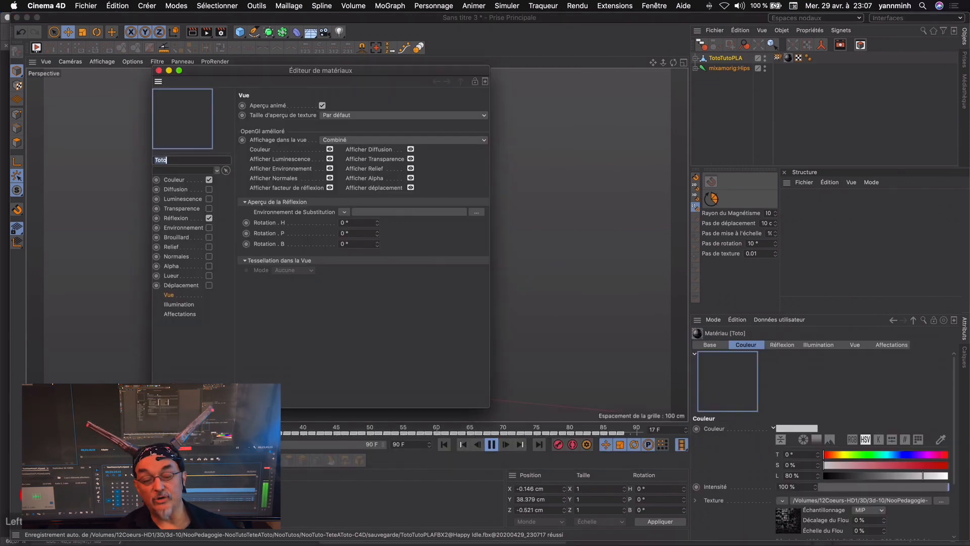
click(393, 115)
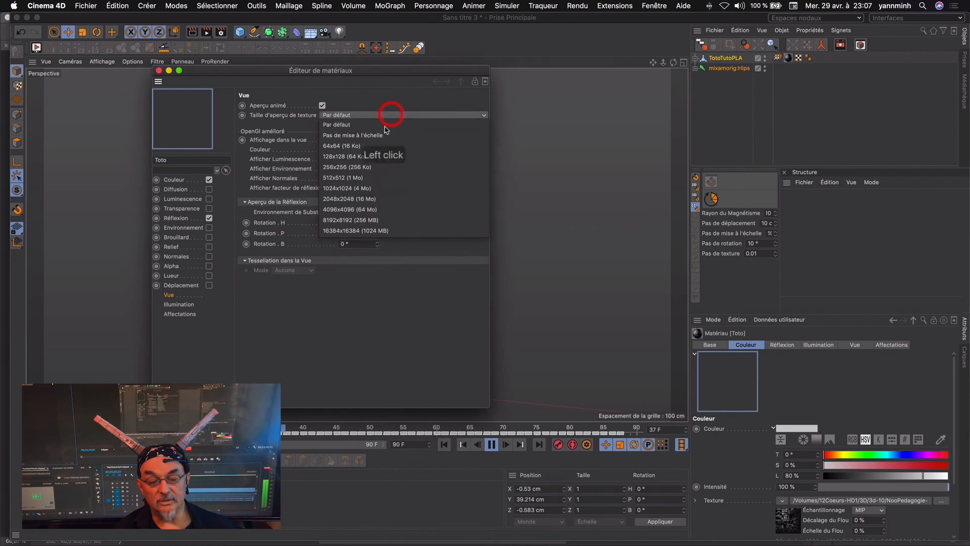
click(367, 189)
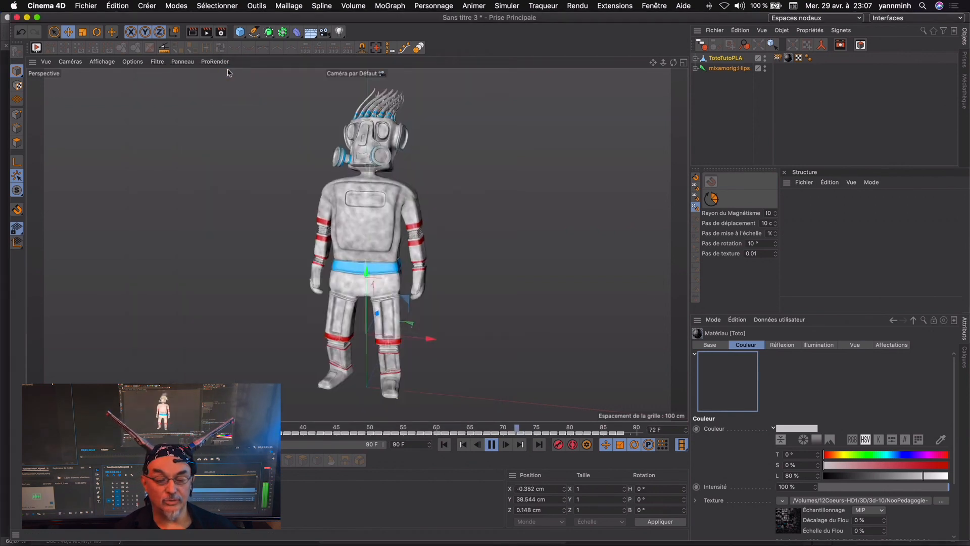